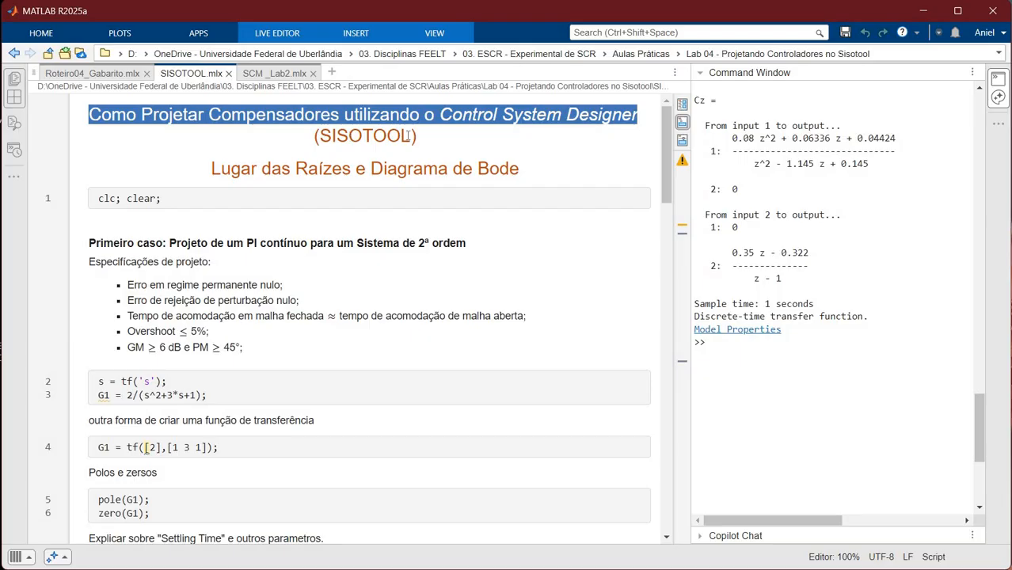
Examine the SISOTOOL live script's title and subtitle, and skim its contents before returning to the first design case.
left_click_drag(319, 137, 410, 136)
left_click(307, 169)
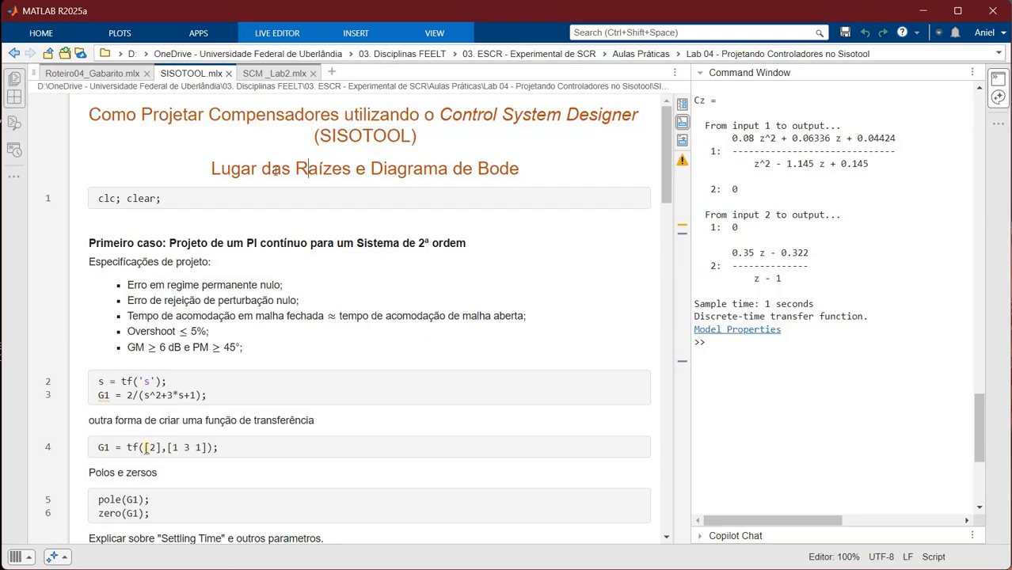
left_click_drag(211, 168, 343, 168)
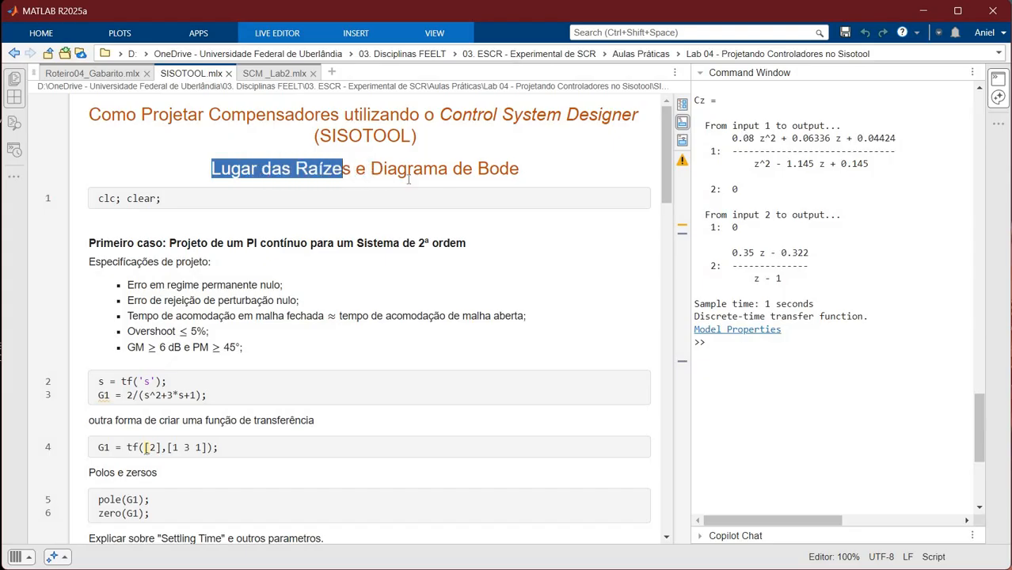
left_click_drag(513, 177, 519, 176)
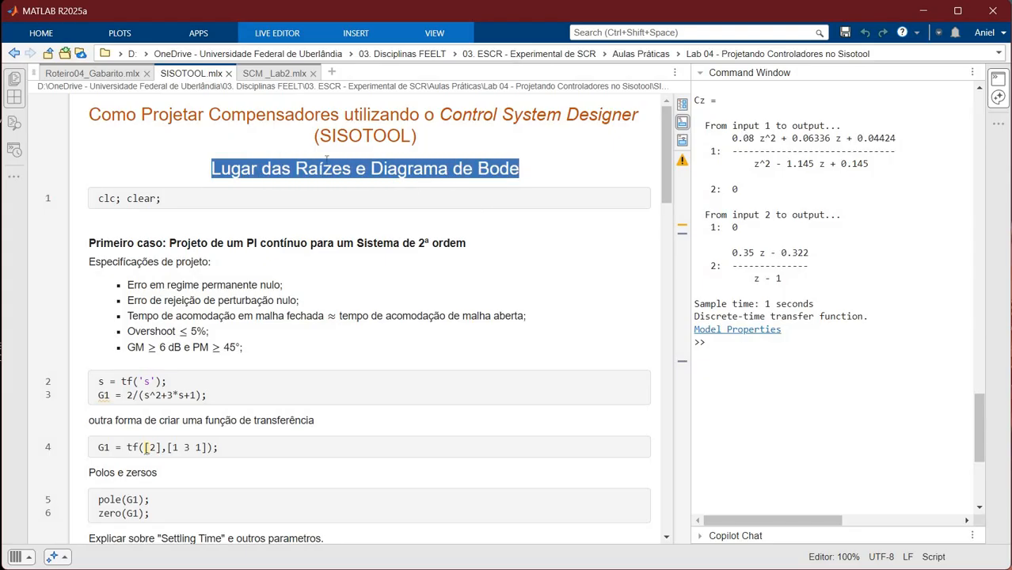
left_click_drag(320, 137, 405, 139)
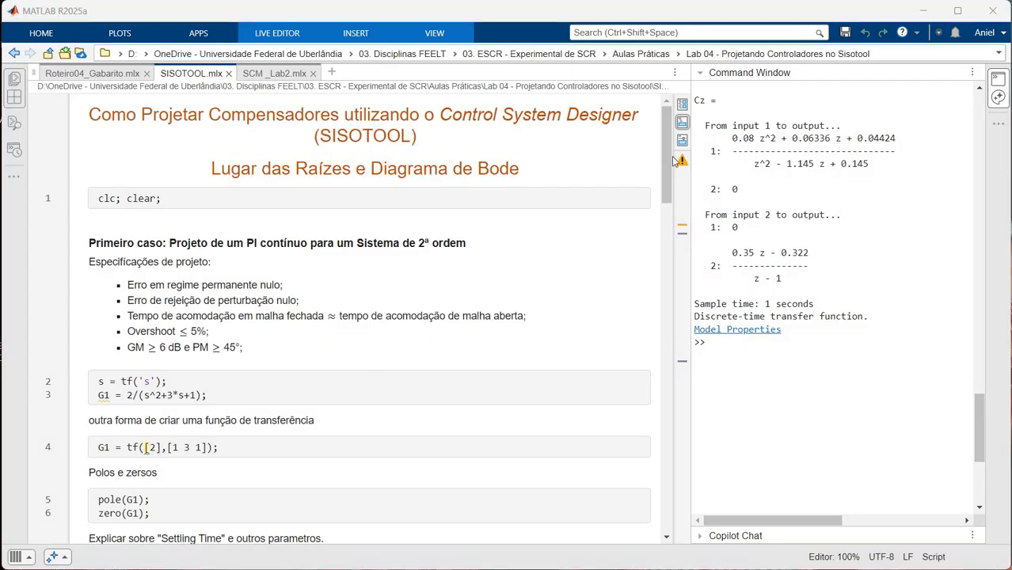
left_click_drag(667, 195, 653, 336)
scroll(643, 230, "down", 20)
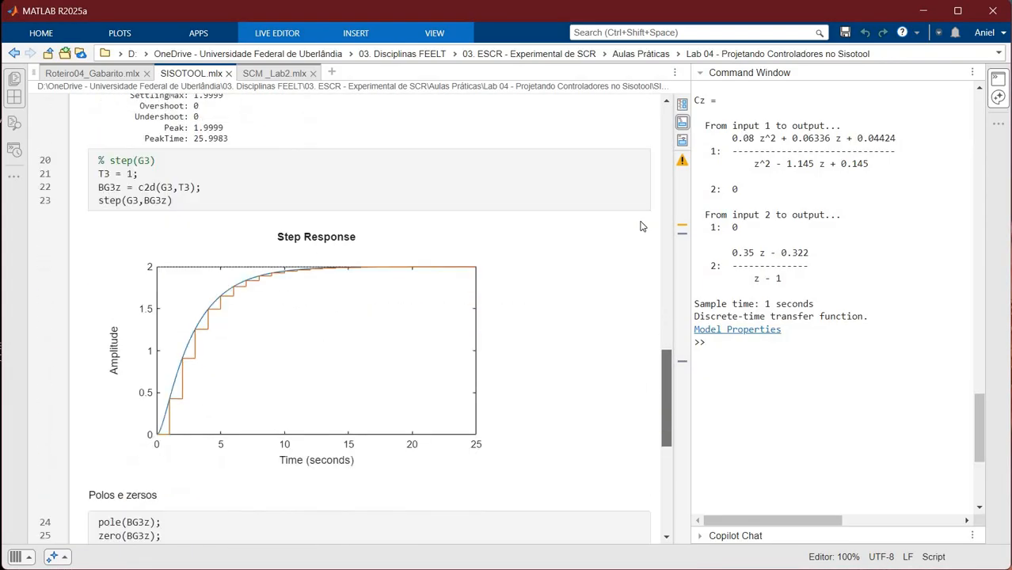
scroll(643, 126, "up", 20)
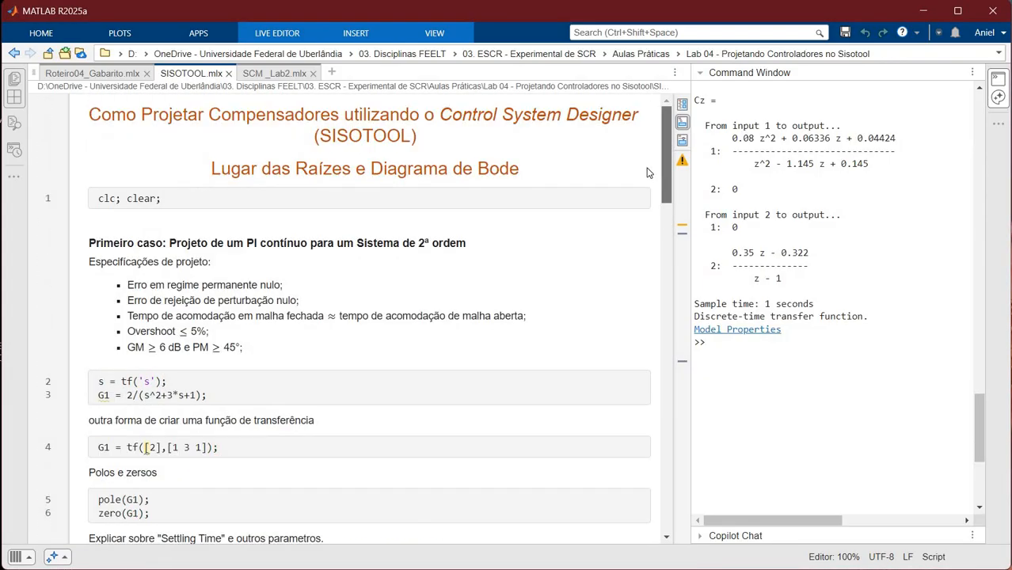
scroll(647, 173, "down", 3)
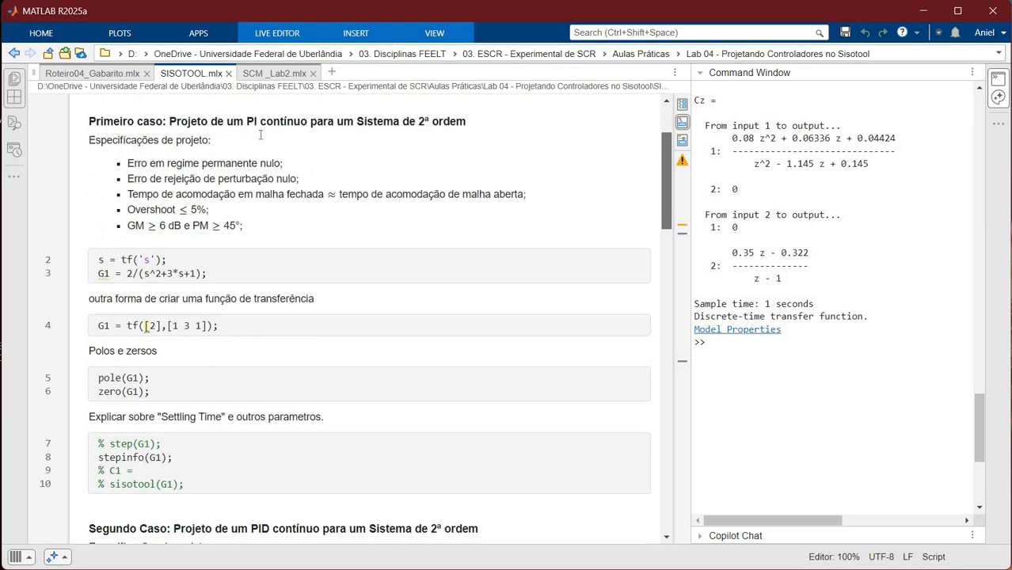
Reword the first specification of the continuous PI case as "Erro de seguimento de referência nulo;".
left_click_drag(169, 121, 308, 121)
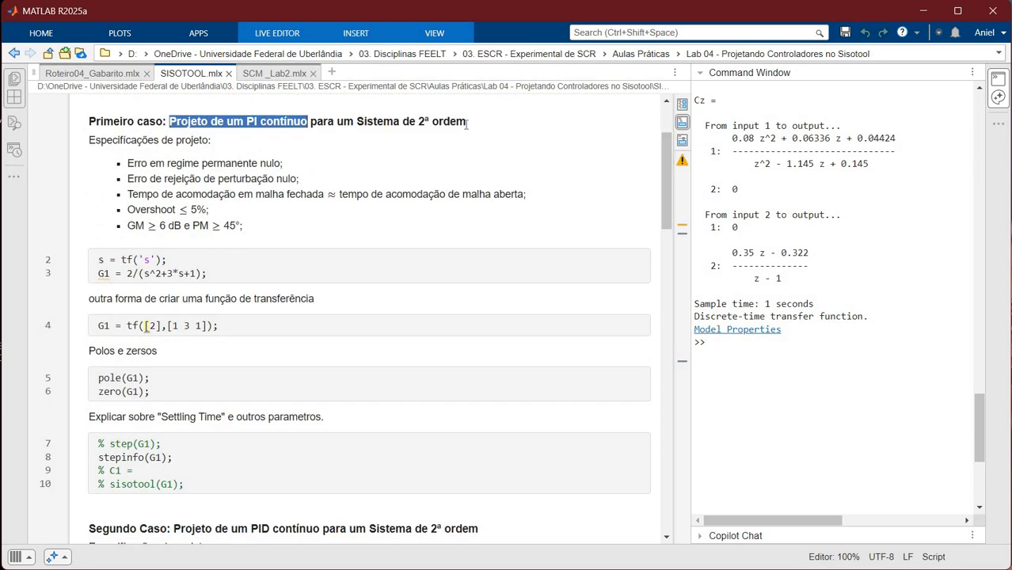
left_click_drag(467, 123, 451, 126)
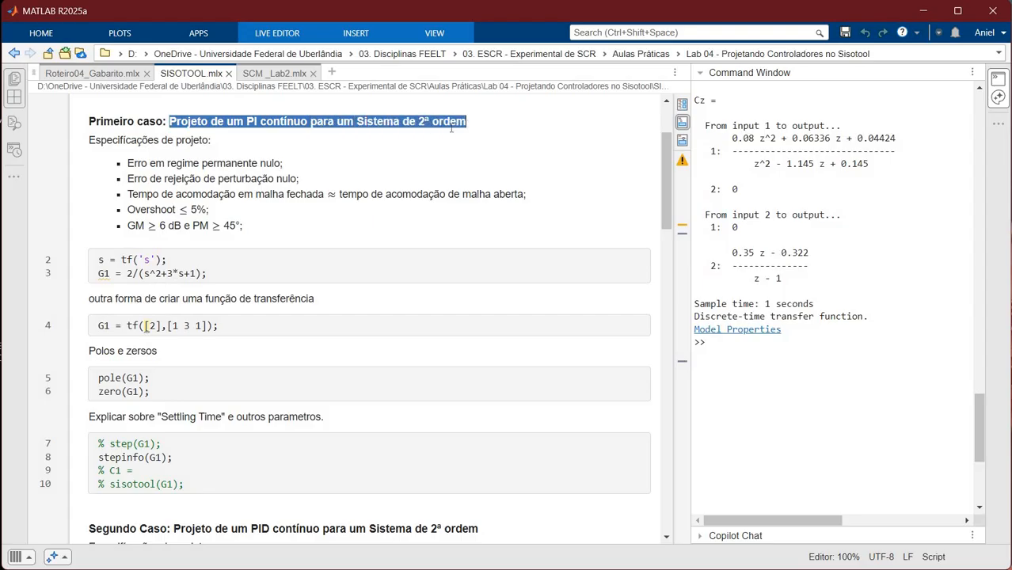
left_click(90, 140)
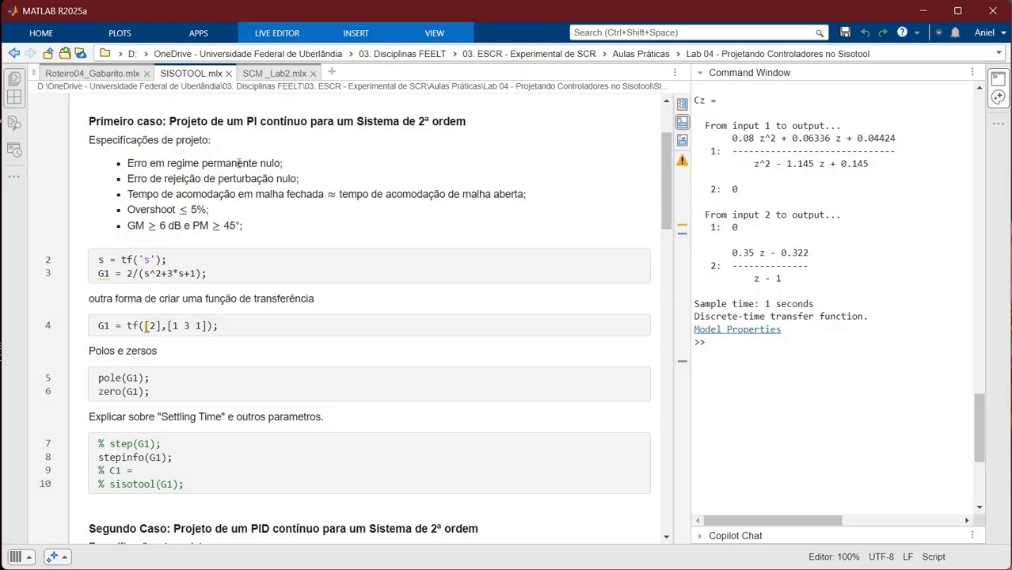
left_click_drag(127, 164, 290, 163)
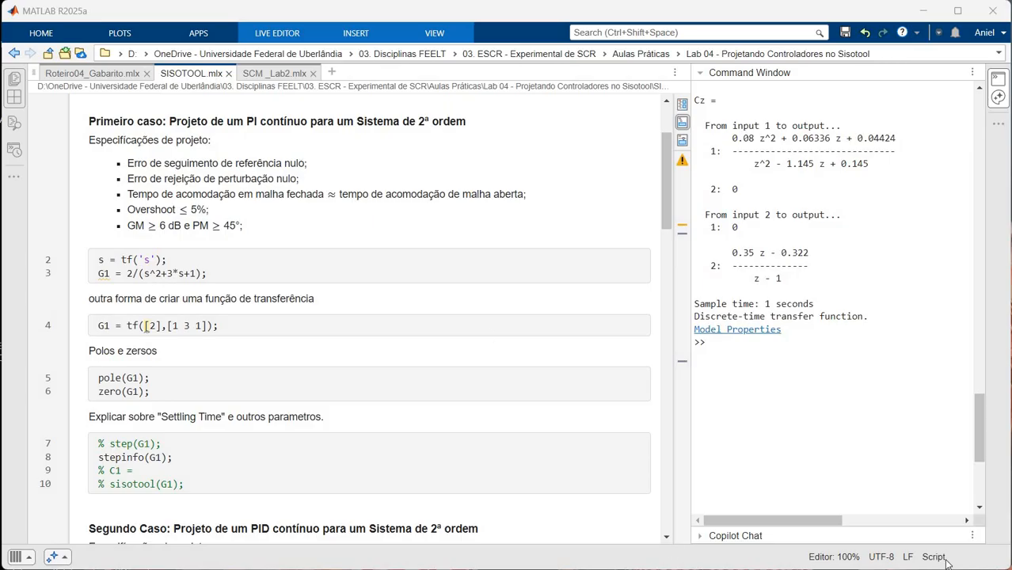
Switch to the Lab2_Simulink model in Simulink and maximize its window.
mouse_move(948, 563)
left_click(942, 515)
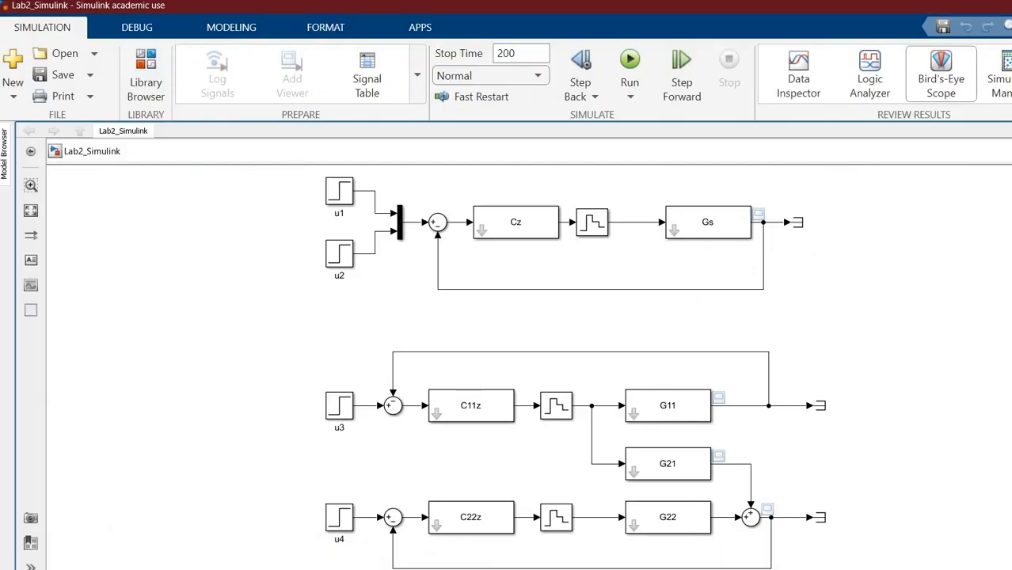
double_click(615, 10)
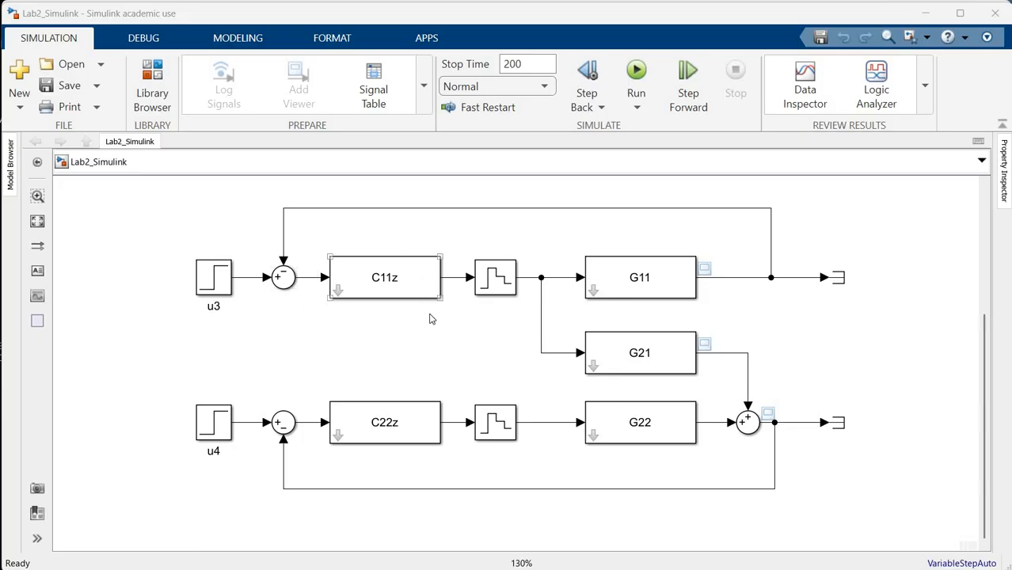
left_click(198, 285)
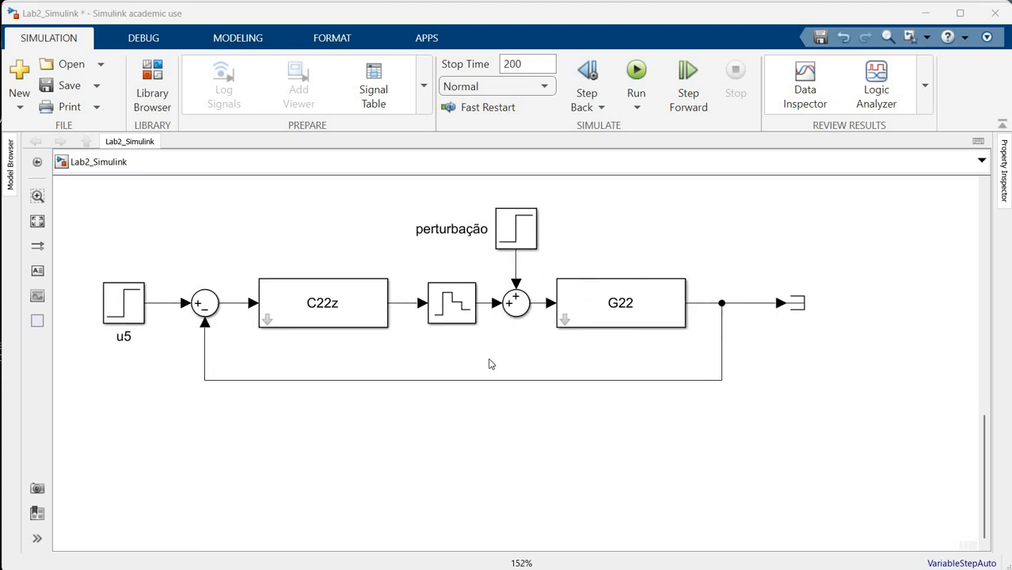
Examine the u5 reference, disturbance step, C22z controller and G22 plant in the Simulink loop, and switch back to the MATLAB live script.
left_click(515, 301)
left_click(511, 236)
left_click(718, 272)
left_click(291, 304)
left_click(113, 302)
left_click(591, 317)
left_click(102, 302)
left_click(113, 301)
left_click(520, 223)
left_click(34, 568)
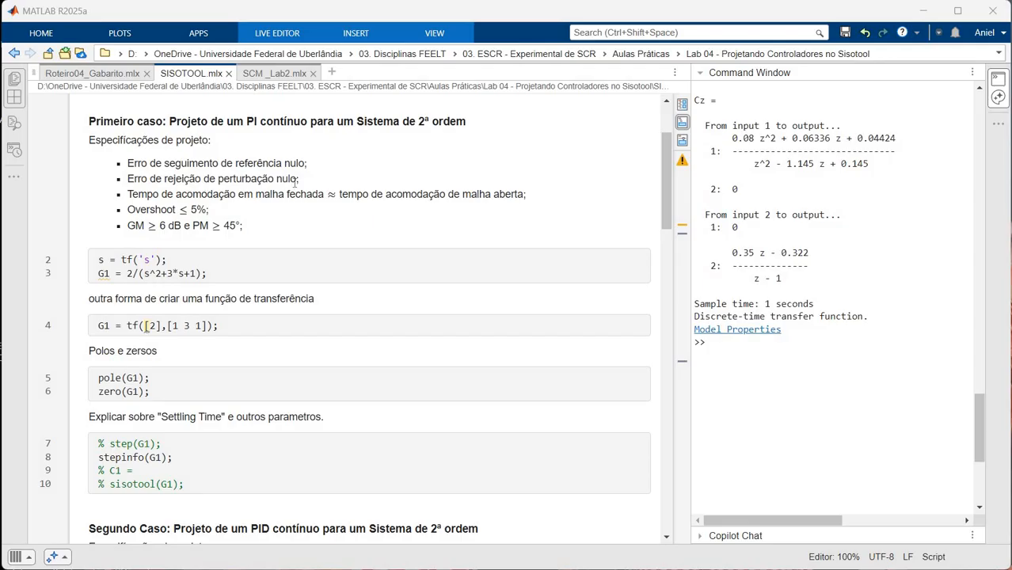
Review the first case's specifications for disturbance rejection, settling time, overshoot, gain margin and phase margin.
left_click_drag(124, 187, 363, 184)
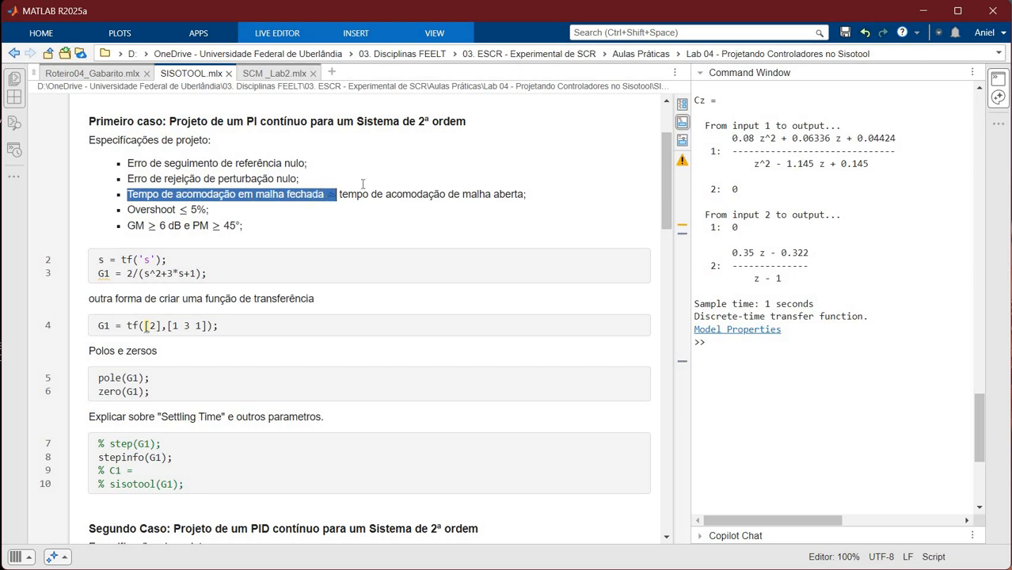
left_click_drag(492, 194, 526, 195)
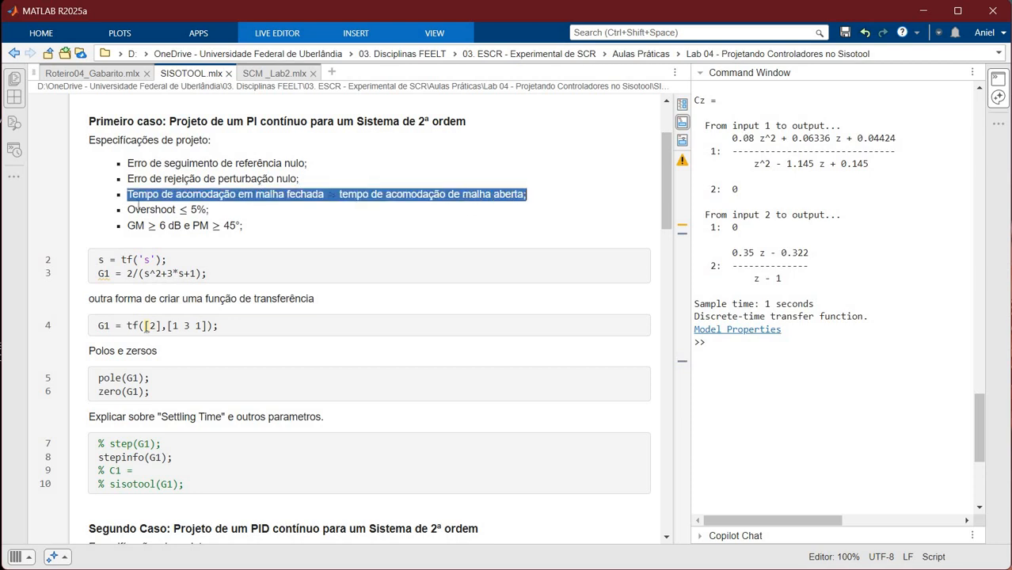
left_click_drag(127, 210, 214, 209)
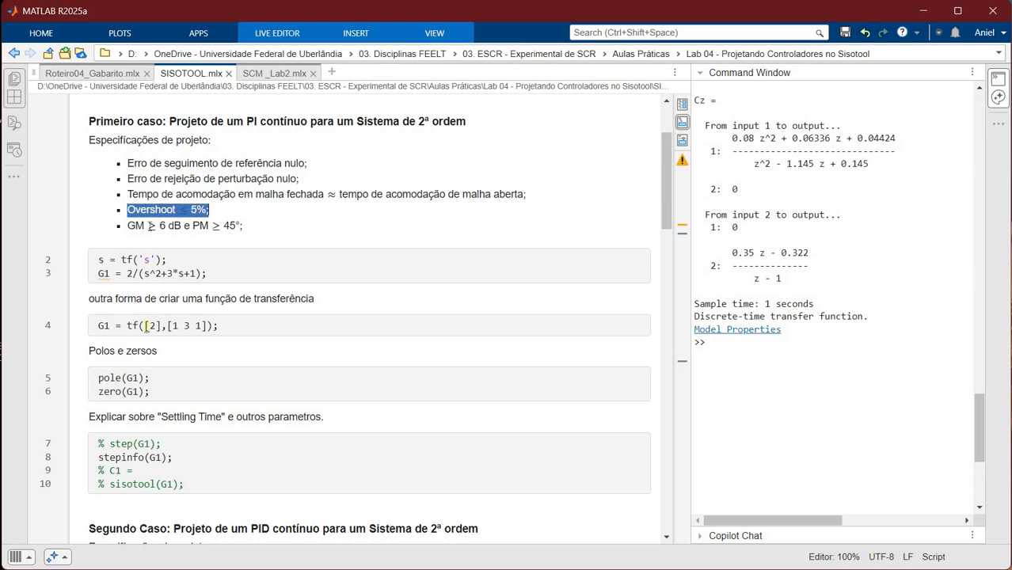
left_click(125, 227)
left_click_drag(150, 226, 196, 231)
left_click(191, 228)
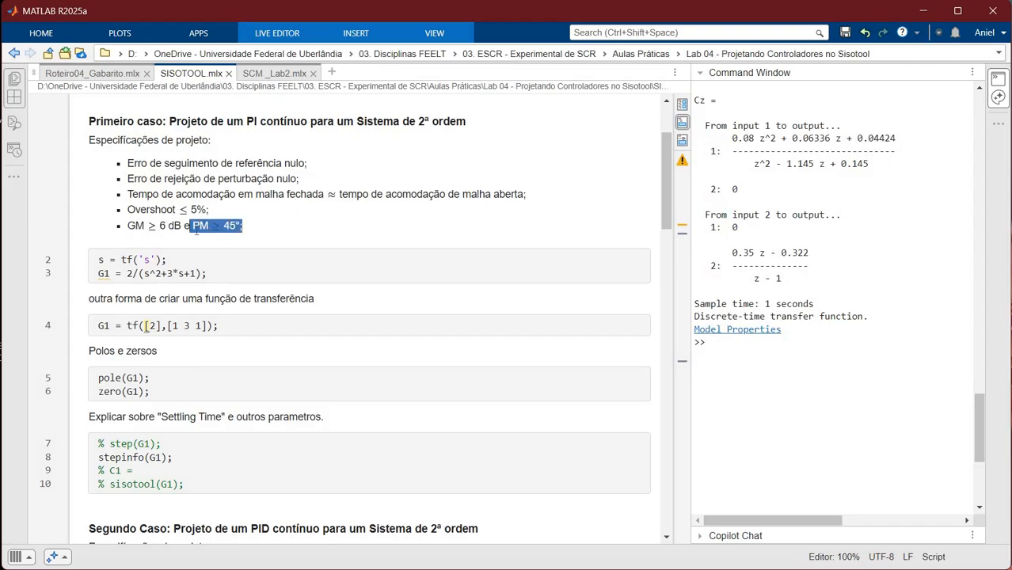
left_click(209, 227)
key("ctrl+shift+Left")
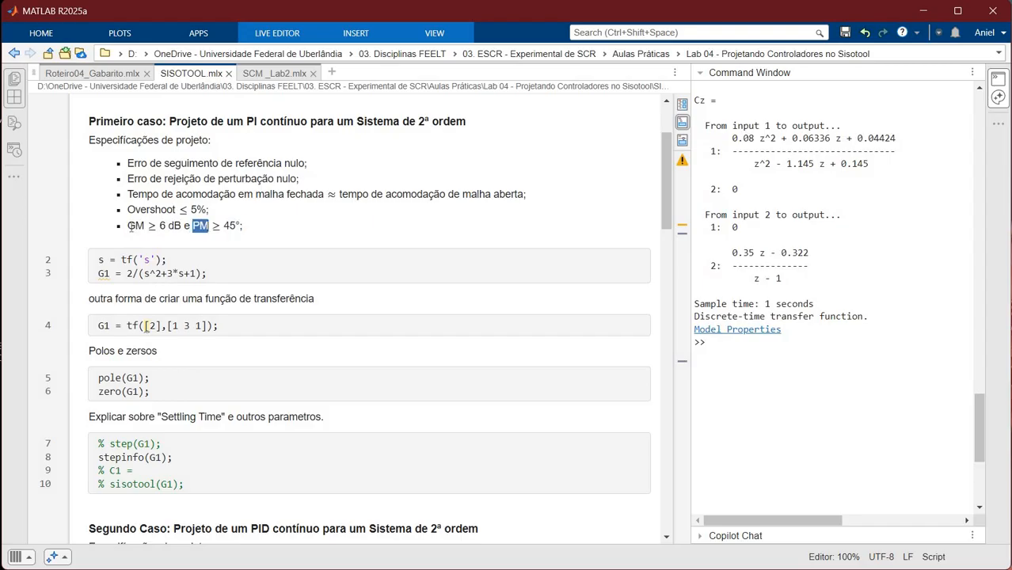
key("Home")
key("ctrl+shift+Right")
key("End")
key("ctrl+shift+Left")
key("ctrl+shift+Left")
key("ctrl+shift+Left")
key("ctrl+shift+Left")
key("ctrl+shift+Left")
key("ctrl+shift+Left")
key("ctrl+shift+Left")
key("ctrl+shift+Left")
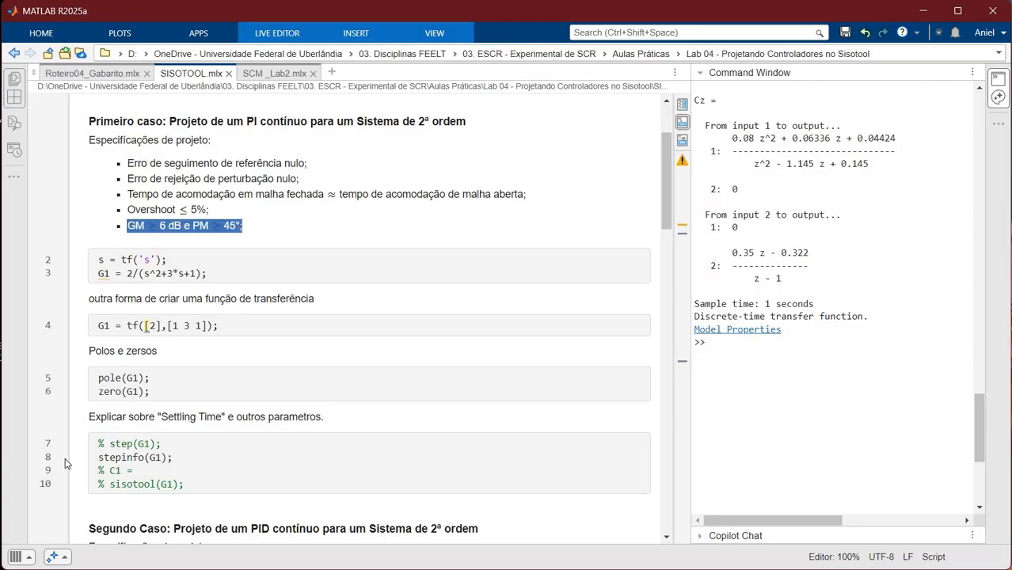
left_click_drag(245, 228, 66, 138)
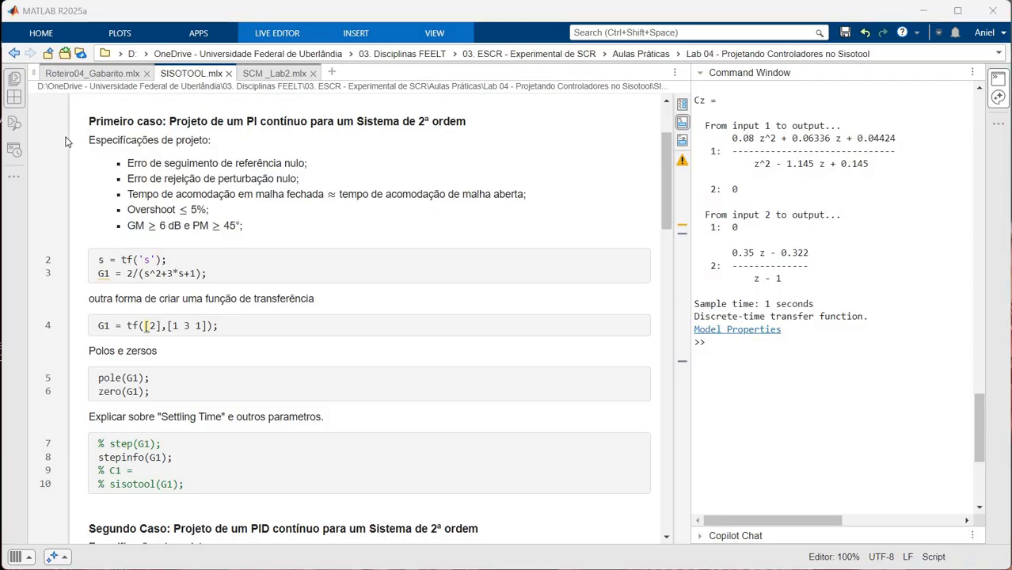
Remove the semicolon ending G1 = tf([2],[1 3 1]) and run the live script to display the transfer function.
left_click(268, 237)
left_click_drag(98, 331, 230, 326)
left_click(282, 328)
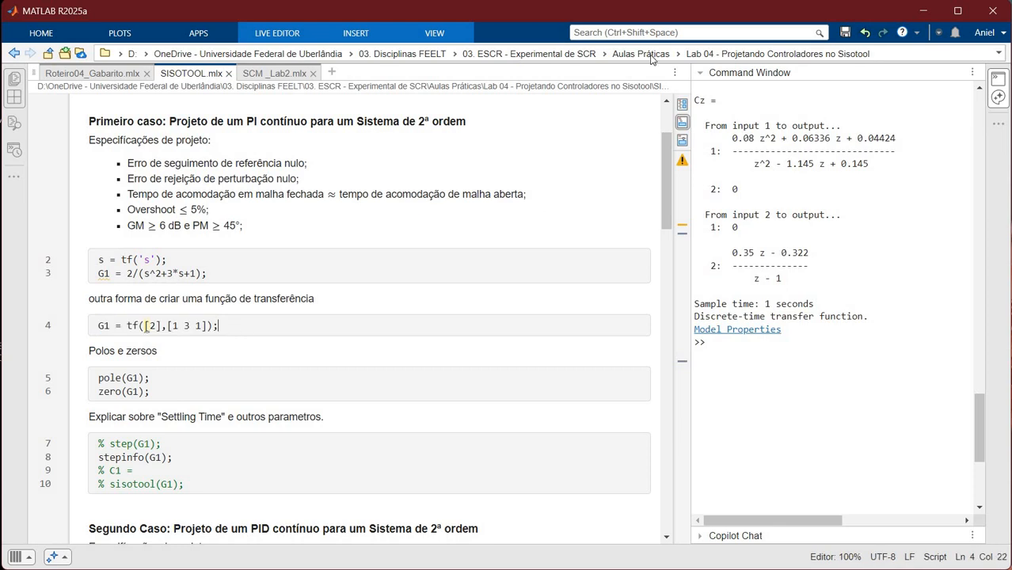
key("BackSpace")
left_click(285, 38)
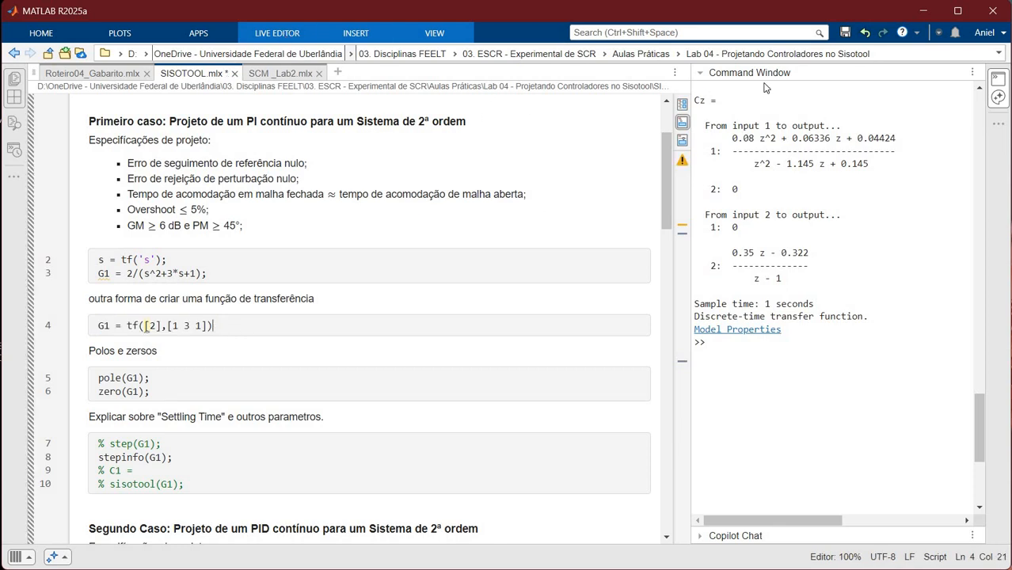
left_click(955, 85)
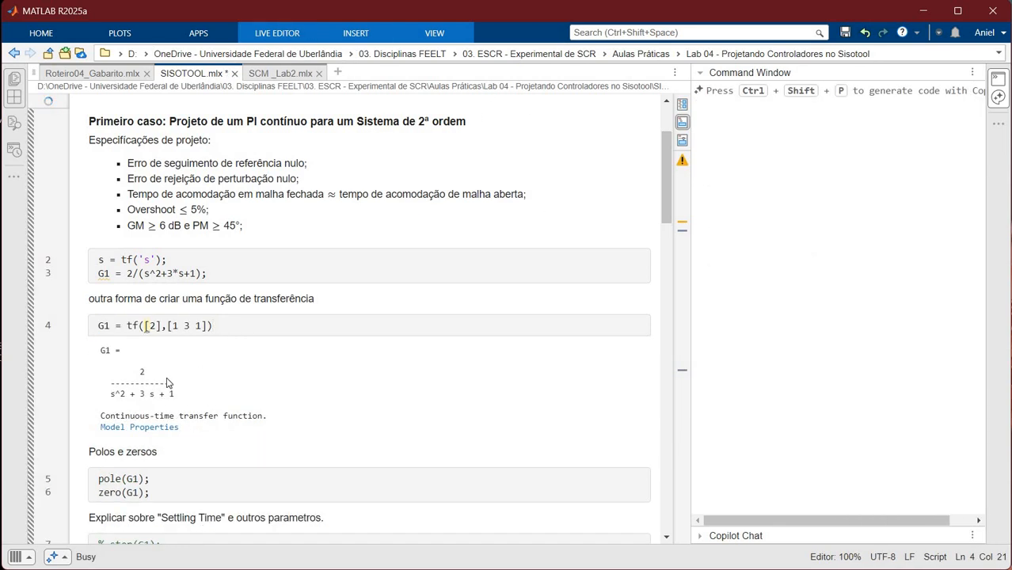
left_click(201, 399)
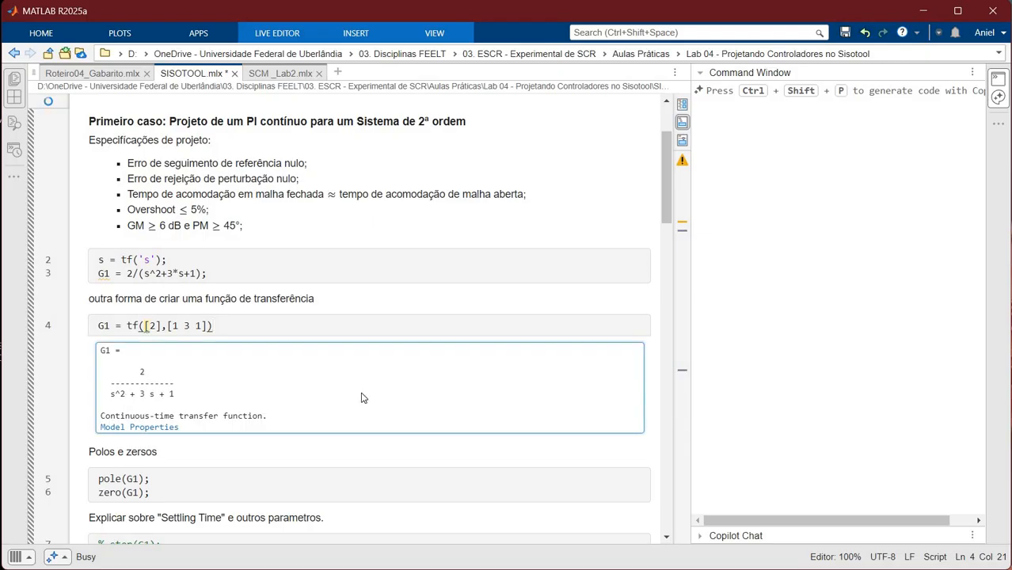
Remove the semicolons after pole(G1) and zero(G1), and run the script to show the system's poles and zeros.
left_click(160, 480)
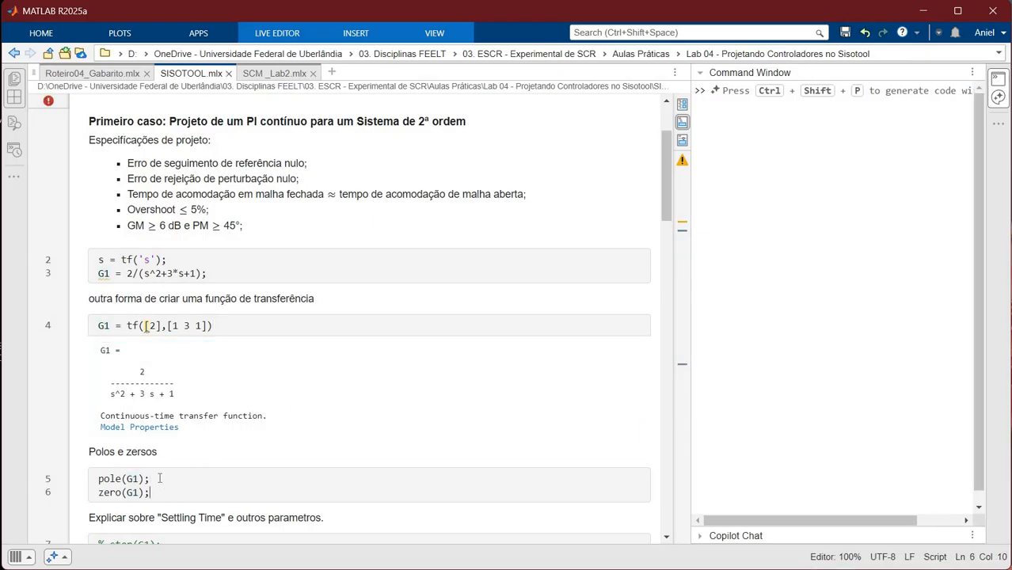
key("BackSpace")
key("Up")
key("BackSpace")
scroll(155, 301, "down", 3)
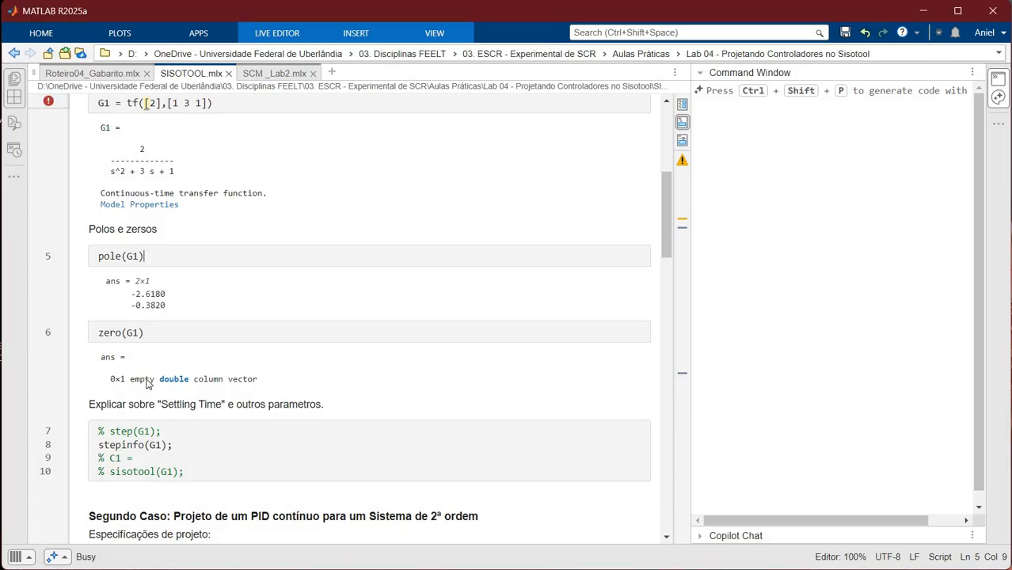
left_click_drag(154, 382, 115, 387)
left_click(158, 384)
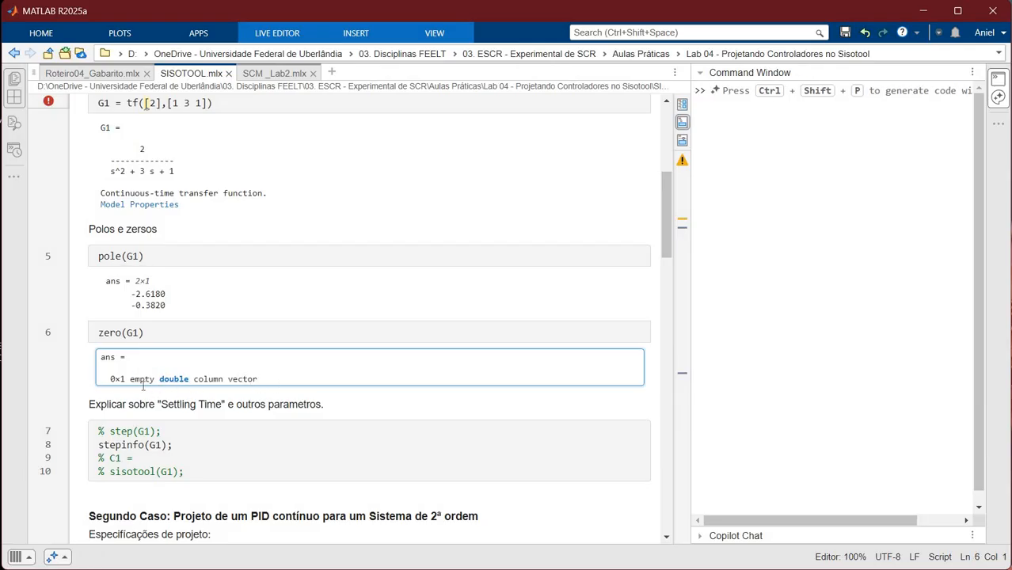
Uncomment step(G1), remove its semicolon, and run the script to plot the step response.
scroll(192, 362, "down", 2)
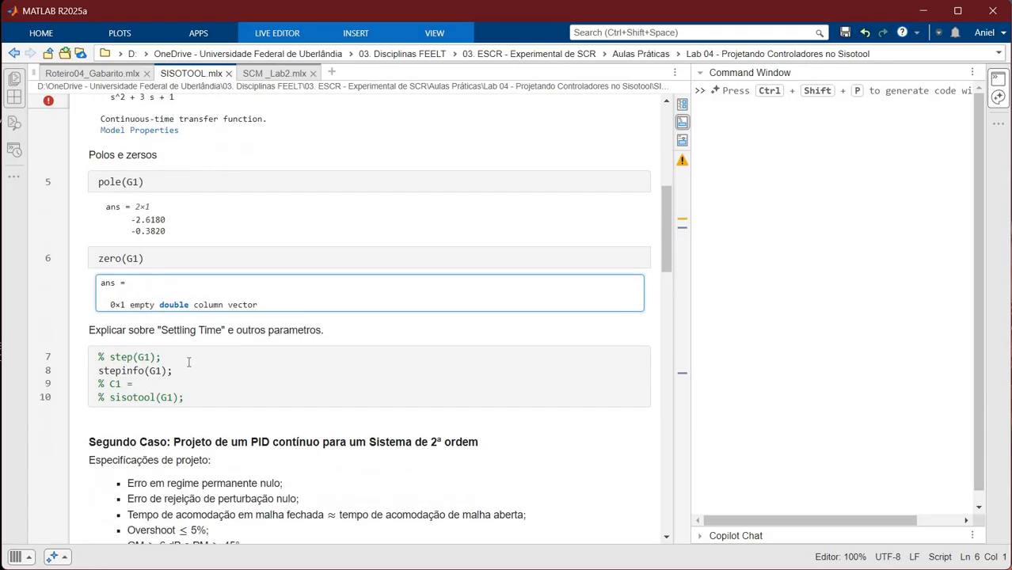
left_click(179, 359)
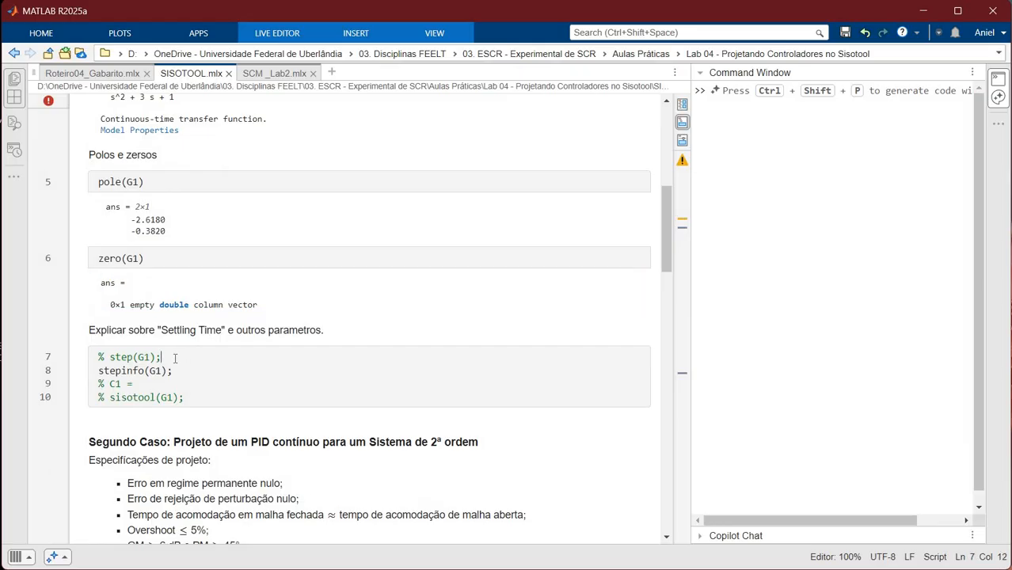
key("BackSpace")
key("ctrl+t")
left_click(186, 370)
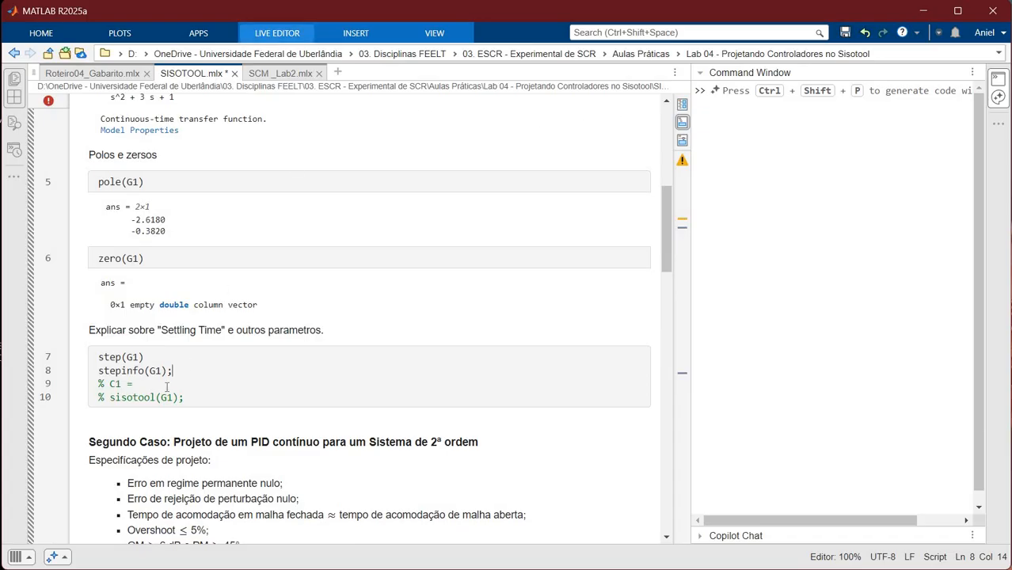
left_click(867, 65)
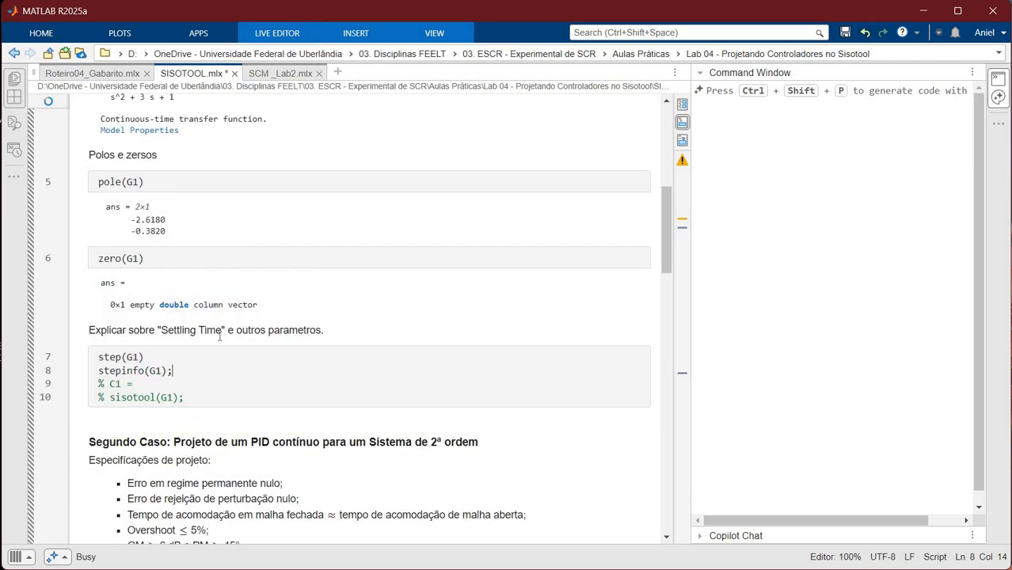
Remove the semicolon ending stepinfo(G1), run the script to list the step-response parameters, and highlight the SettlingTime value.
left_click_drag(216, 331, 160, 331)
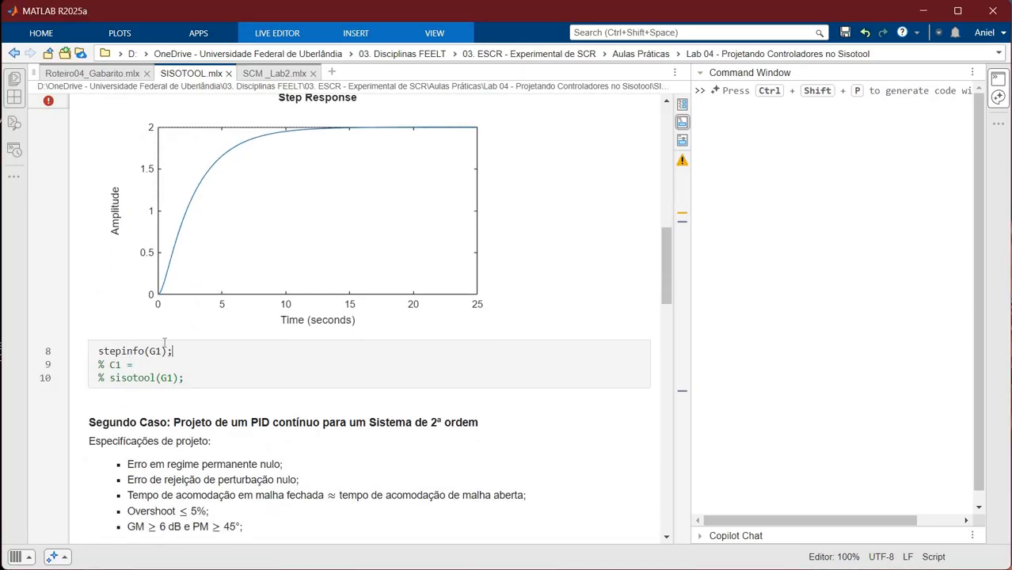
key("BackSpace")
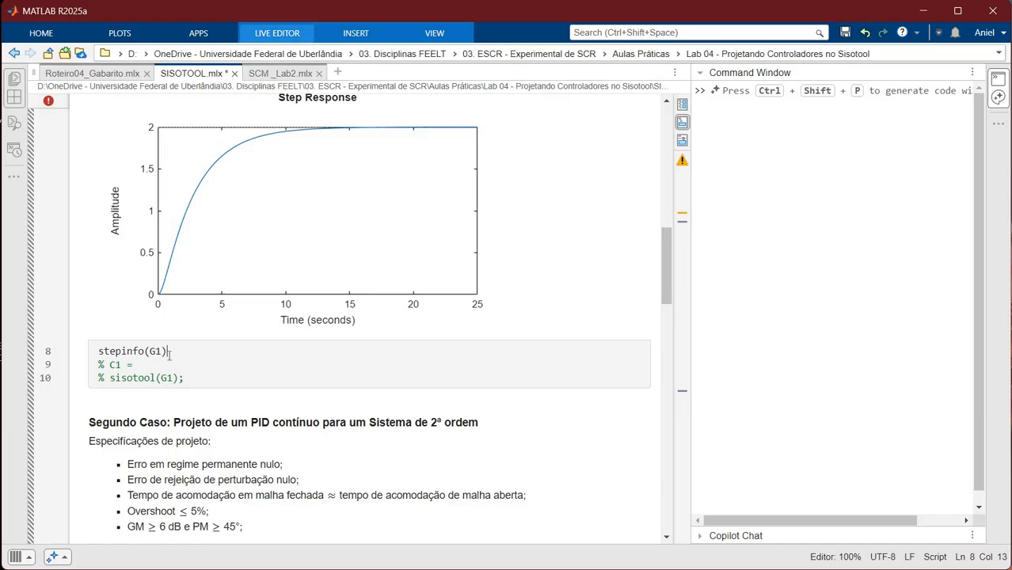
left_click(277, 33)
left_click(865, 62)
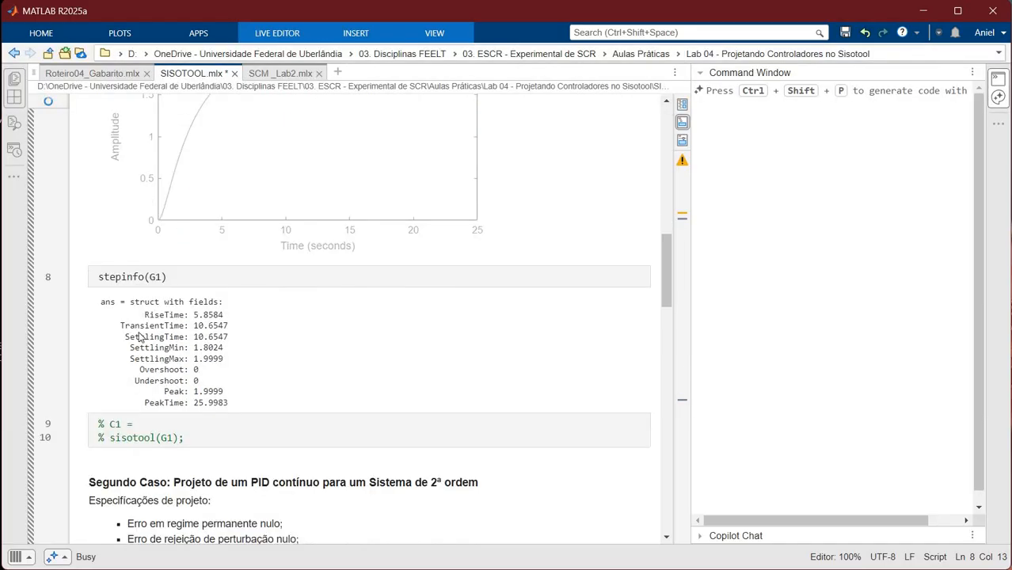
double_click(225, 337)
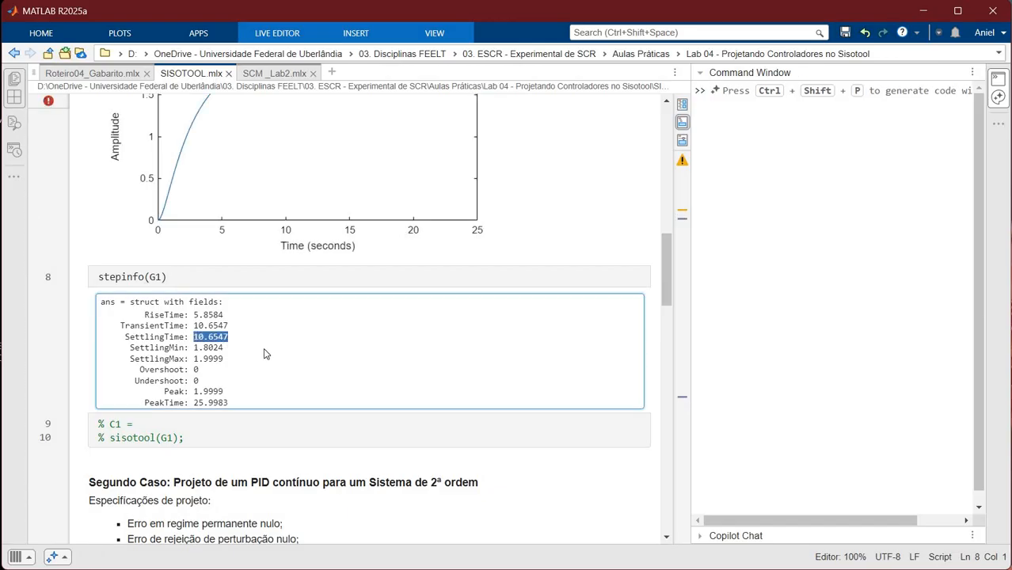
Show the Settling Time characteristic on the live script's G1 step plot and display the marker's data tip.
scroll(312, 352, "up", 5)
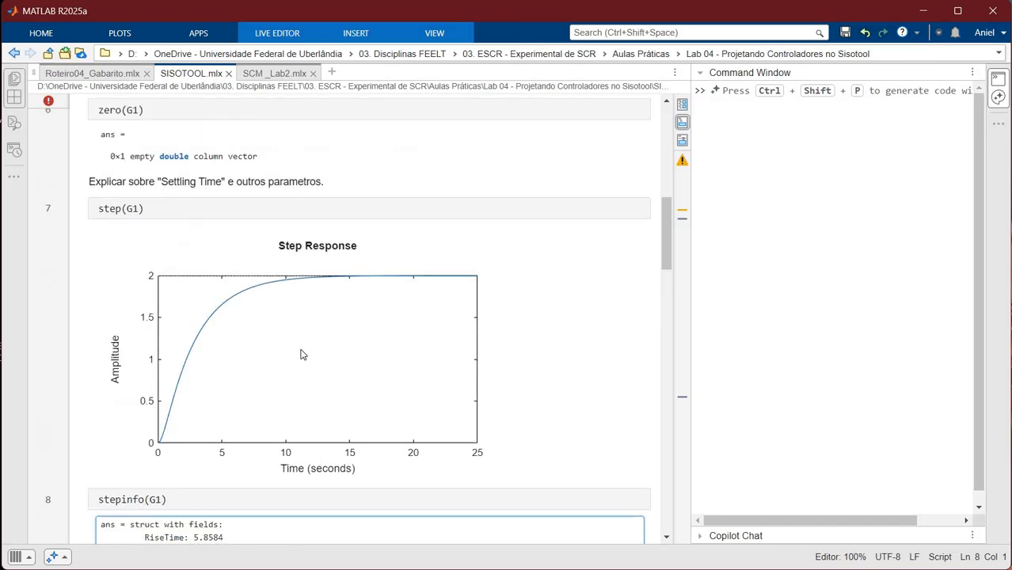
left_click(287, 360)
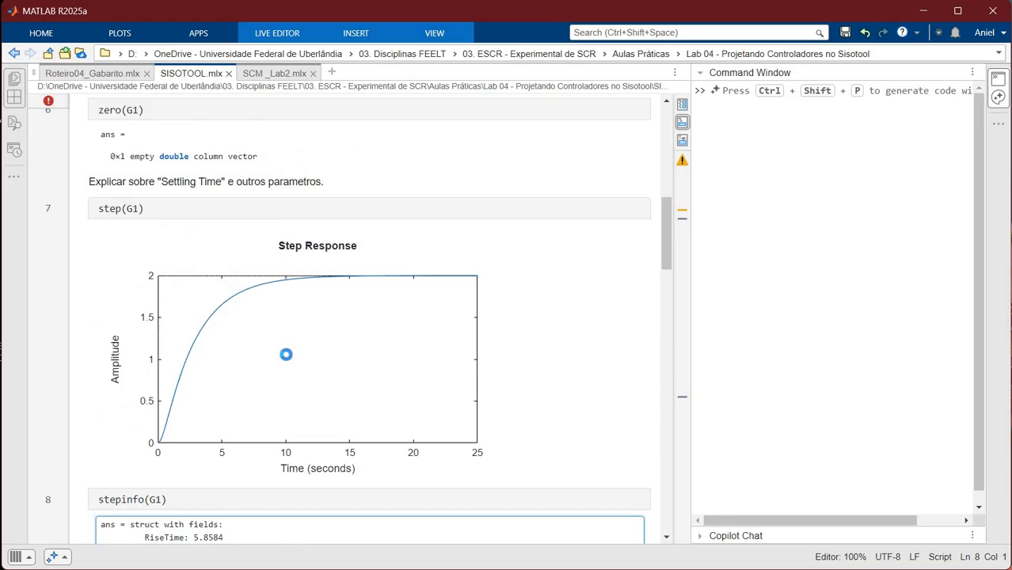
right_click(282, 389)
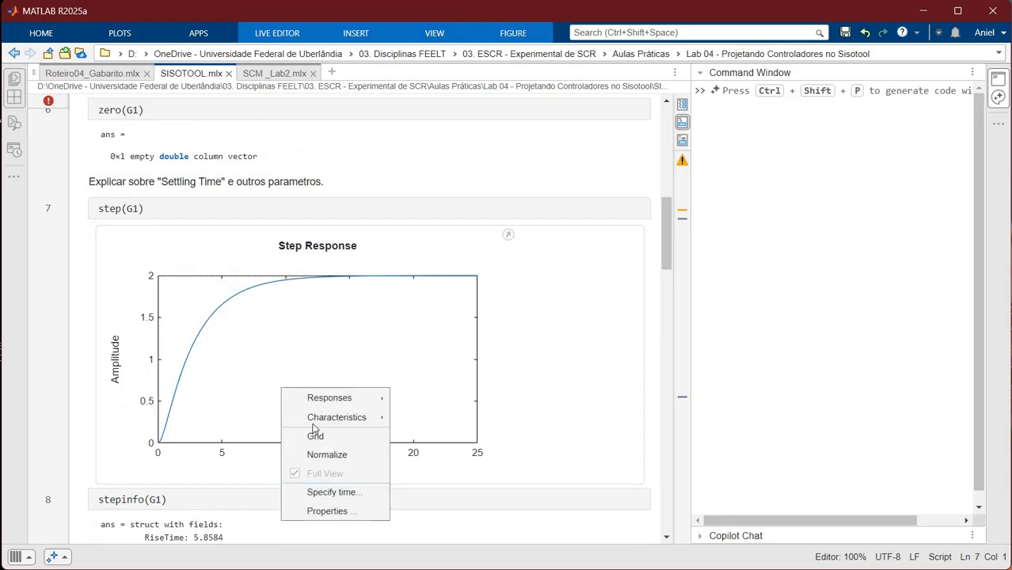
mouse_move(390, 423)
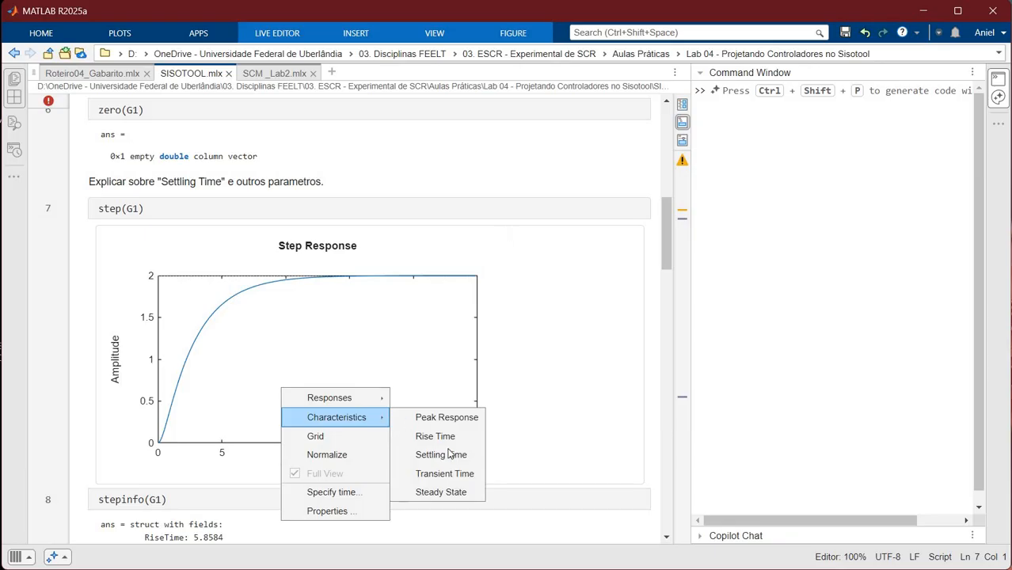
key("Return")
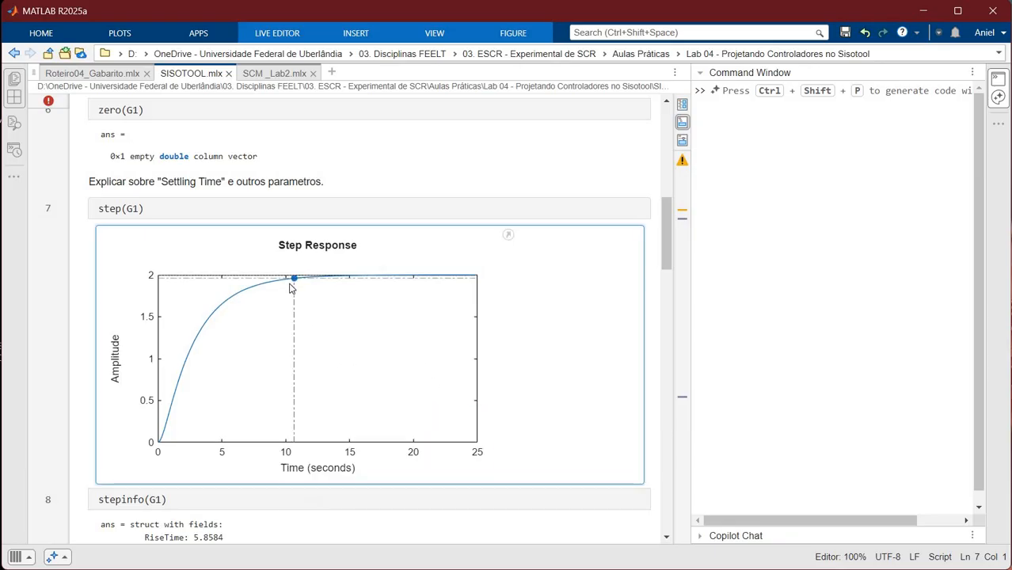
left_click(294, 279)
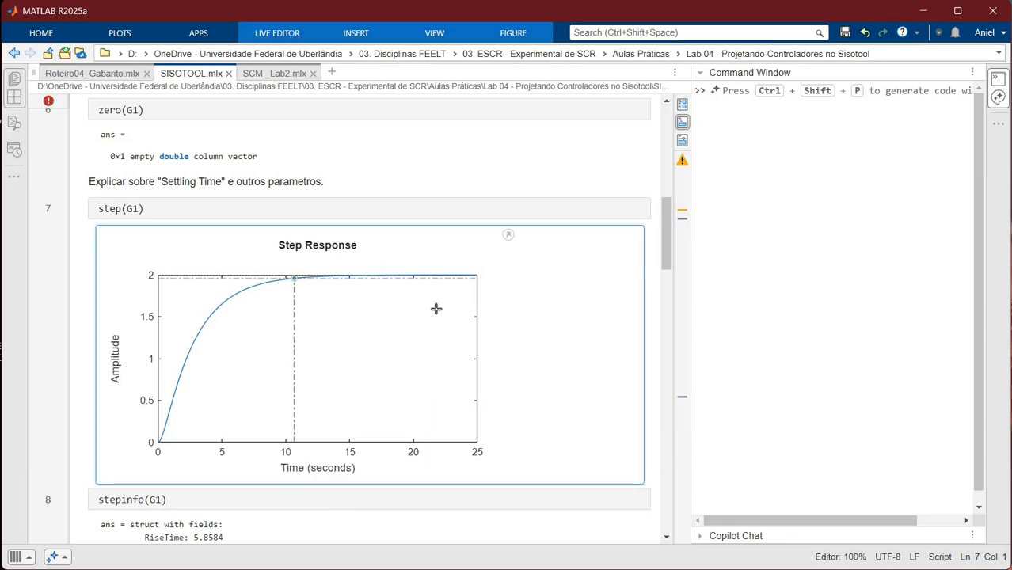
Remove the settling-time data tip from the live script's step response plot.
right_click(330, 365)
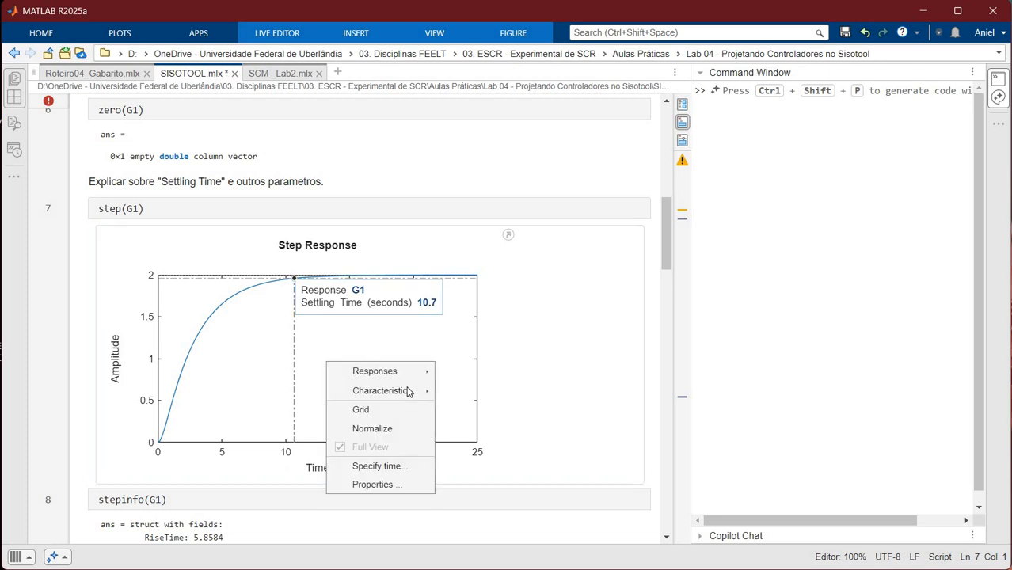
mouse_move(407, 390)
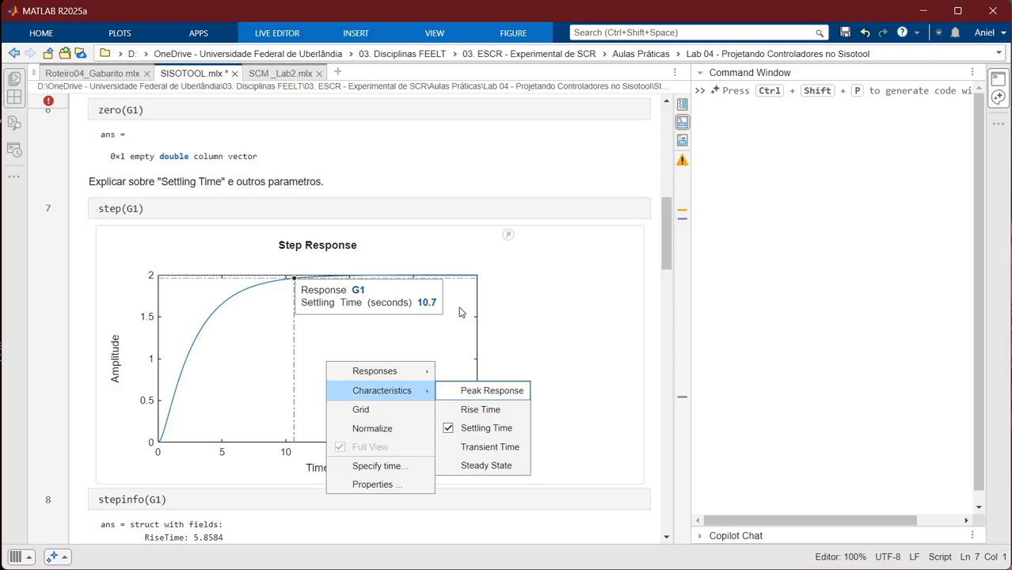
left_click(332, 300)
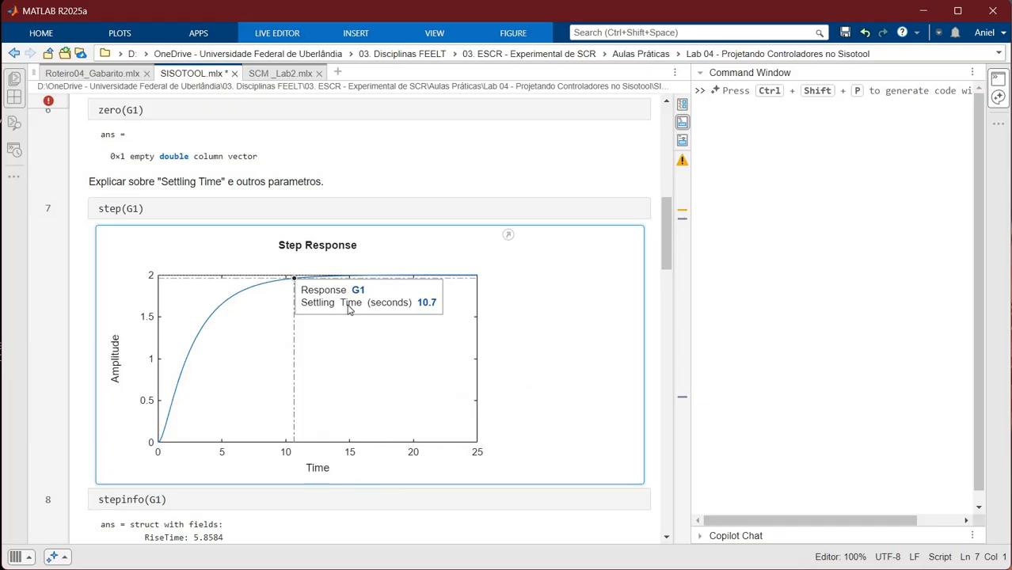
right_click(344, 304)
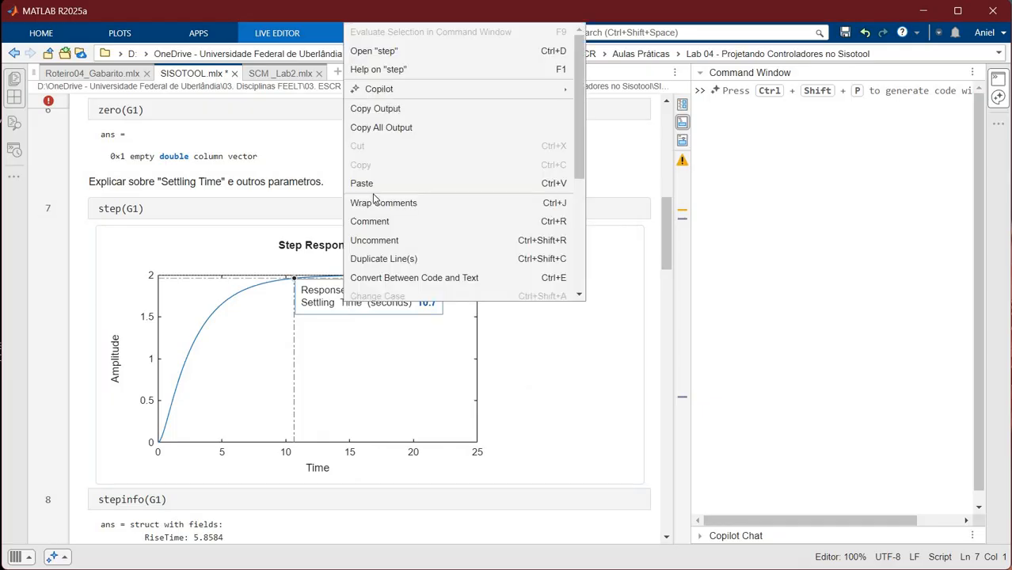
left_click(311, 308)
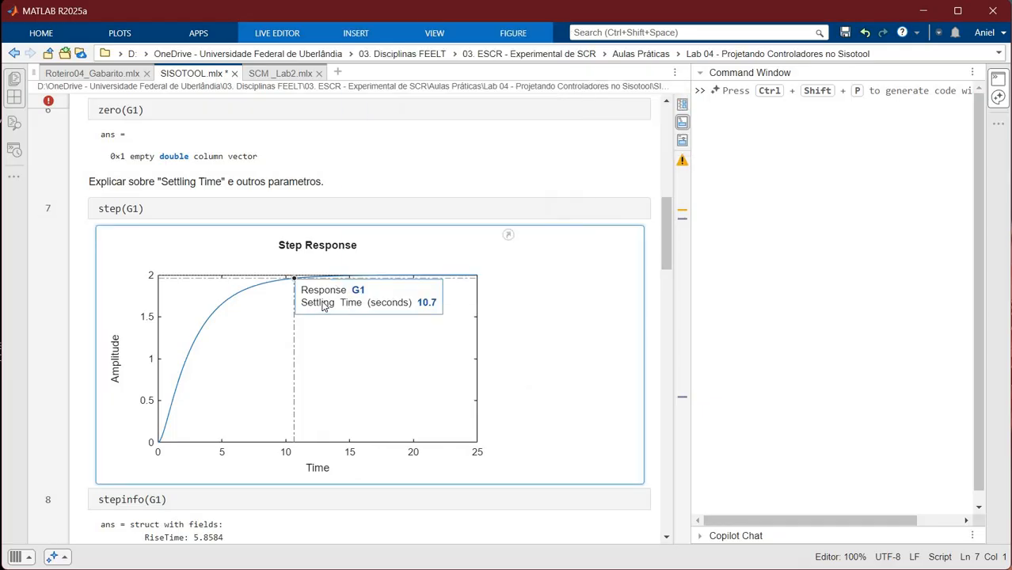
right_click(312, 309)
left_click(311, 308)
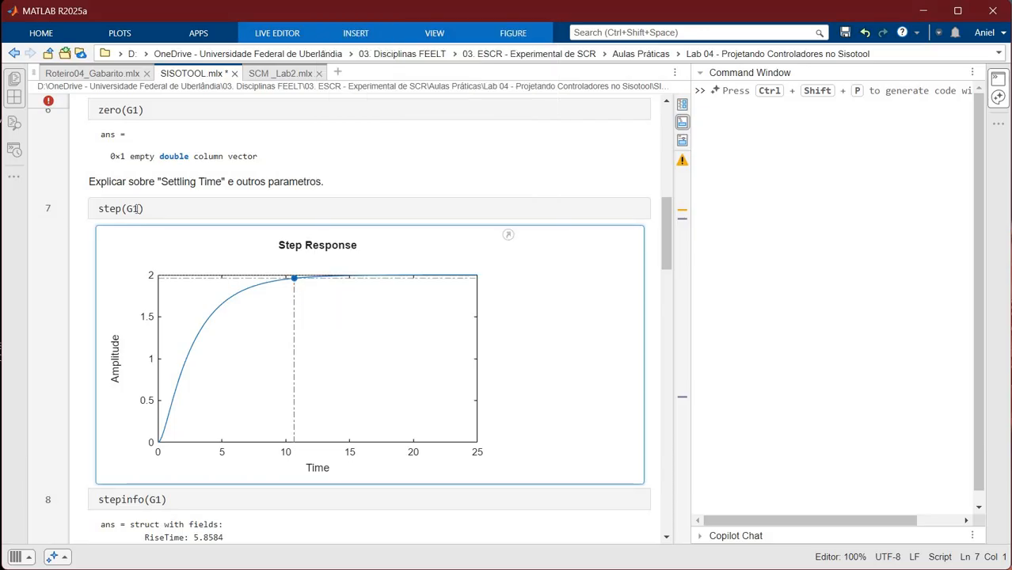
Copy step(G1) from the live script and run it in the Command Window to plot the response in a separate figure.
triple_click(98, 212)
key("ctrl+c")
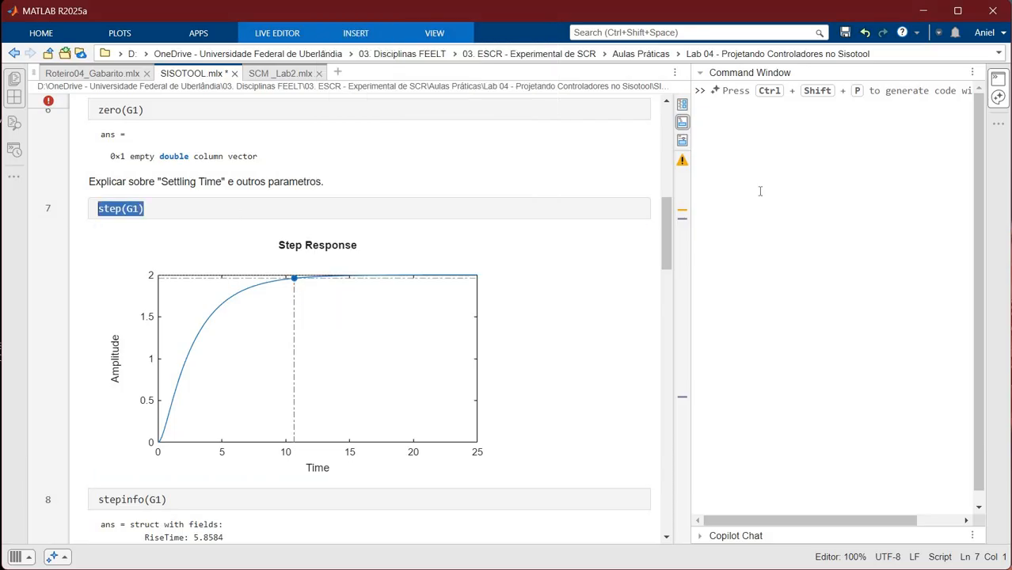
left_click(751, 94)
key("ctrl+v")
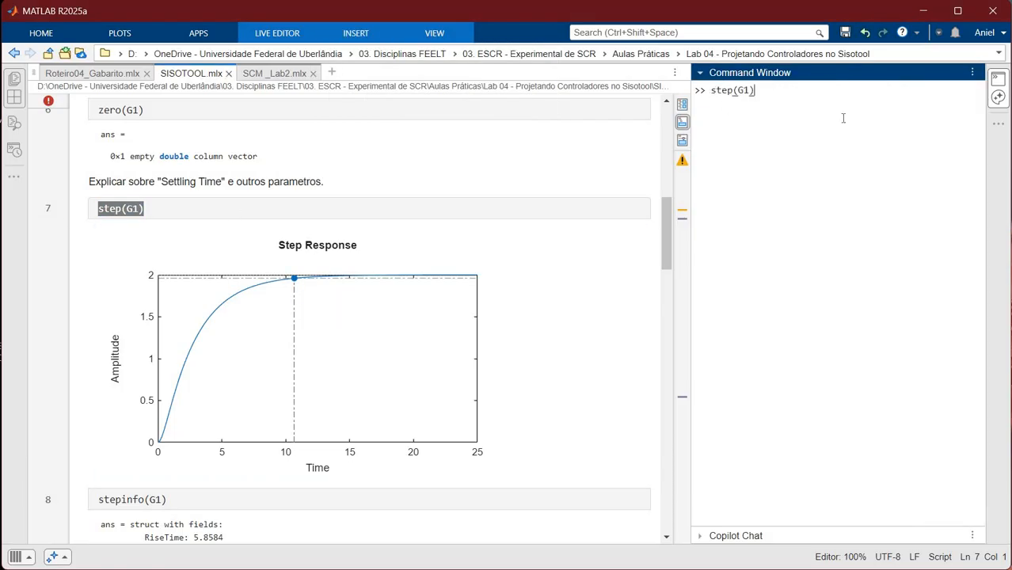
key("Return")
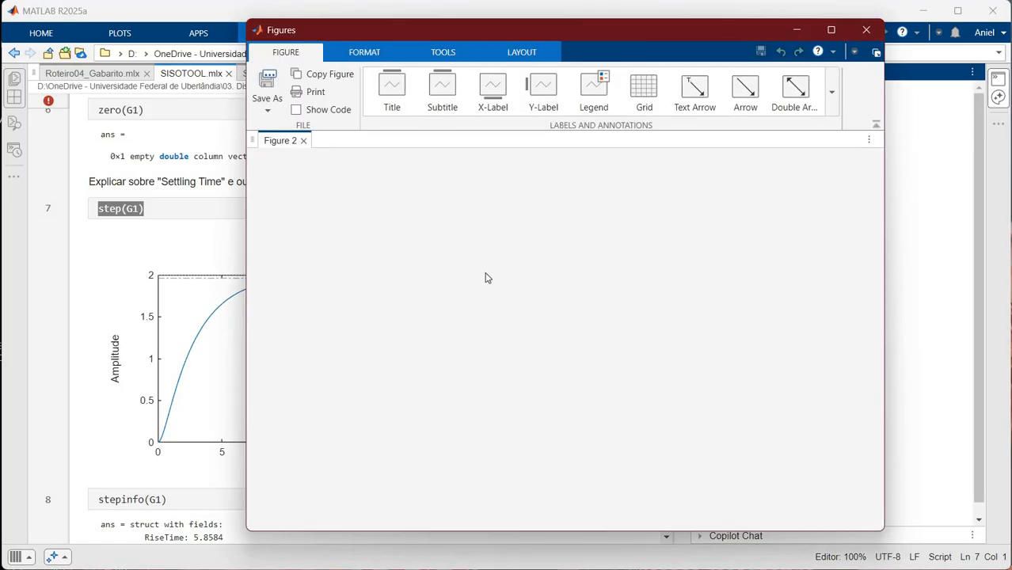
Show the Settling Time characteristic in the separate step response figure and display its marker's data tip.
right_click(486, 275)
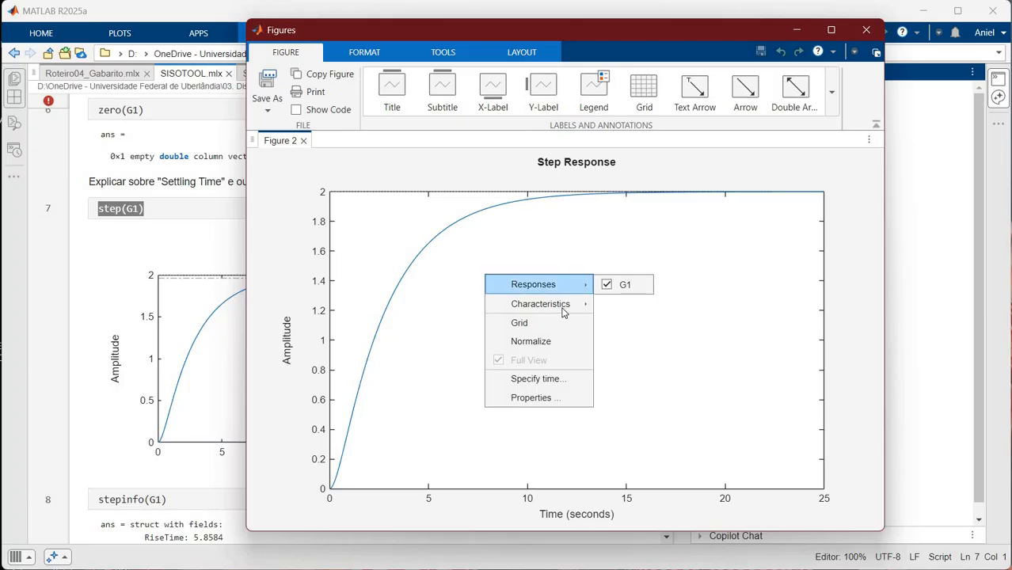
mouse_move(540, 303)
left_click(644, 342)
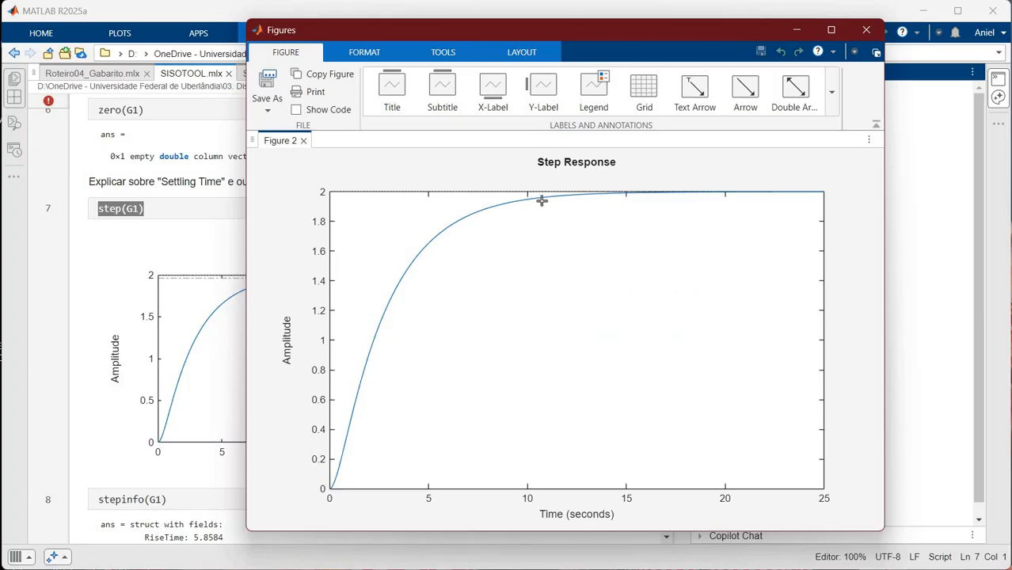
mouse_move(541, 199)
double_click(598, 220)
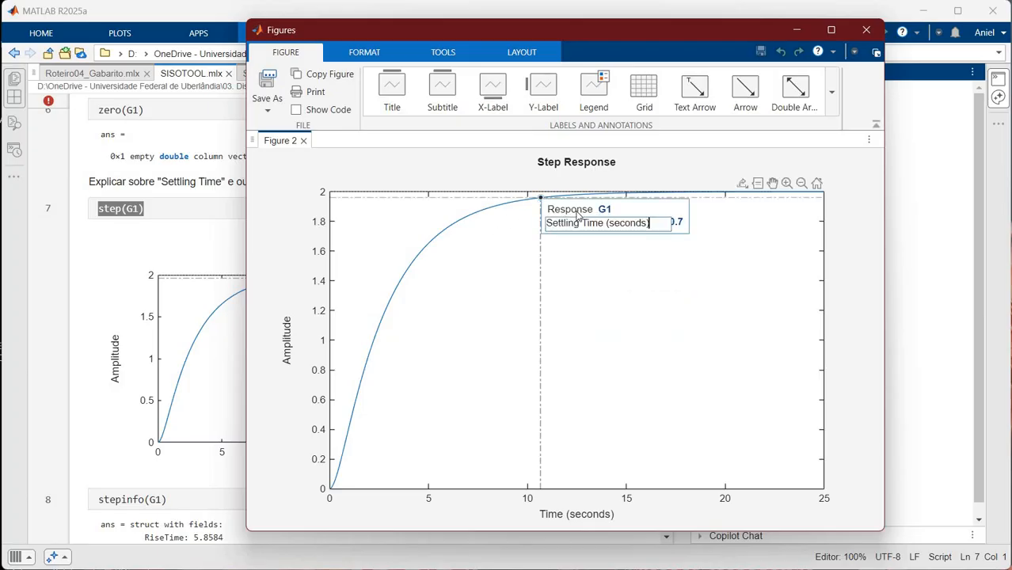
Delete all data tips from the separate step response figure and close its window.
right_click(576, 209)
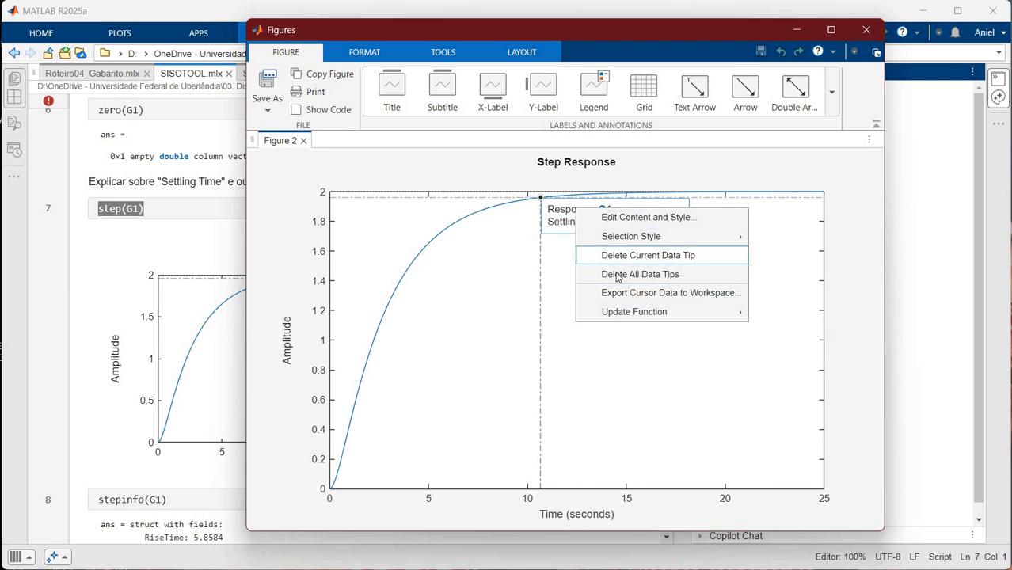
left_click(612, 274)
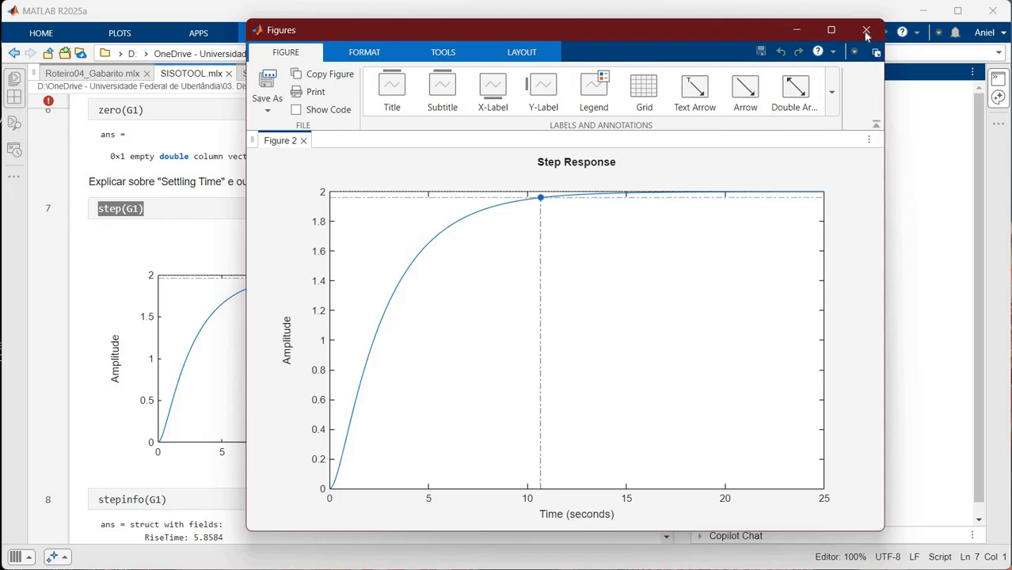
left_click(868, 33)
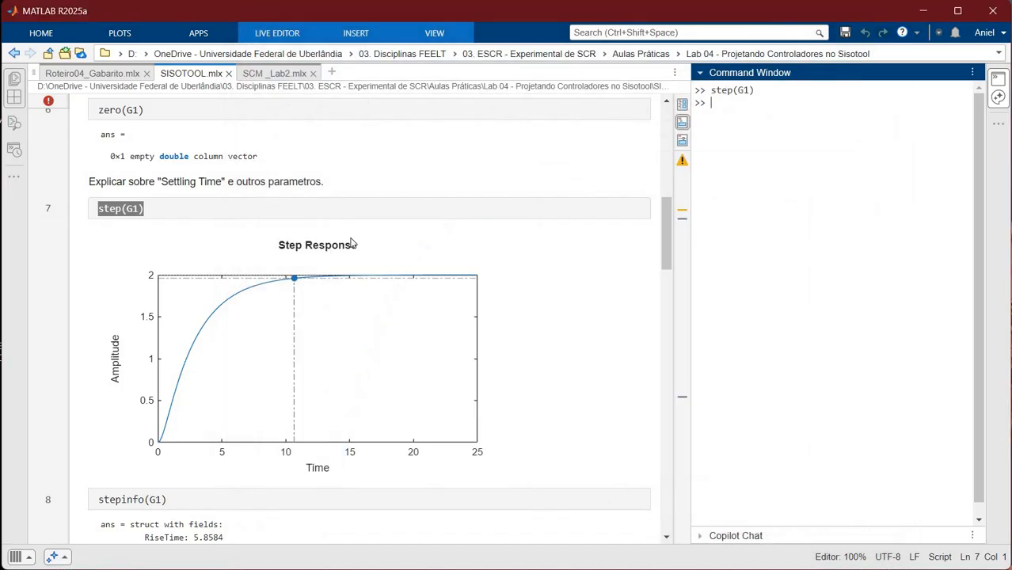
Uncomment the sisotool(G1) line in the live script and remove its ending semicolon.
left_click(249, 366)
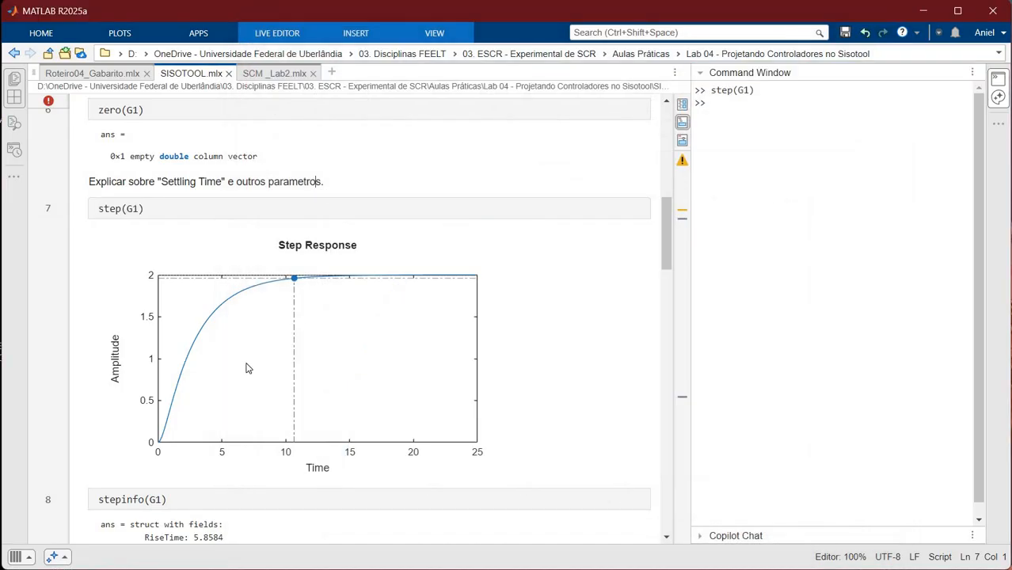
scroll(238, 348, "down", 5)
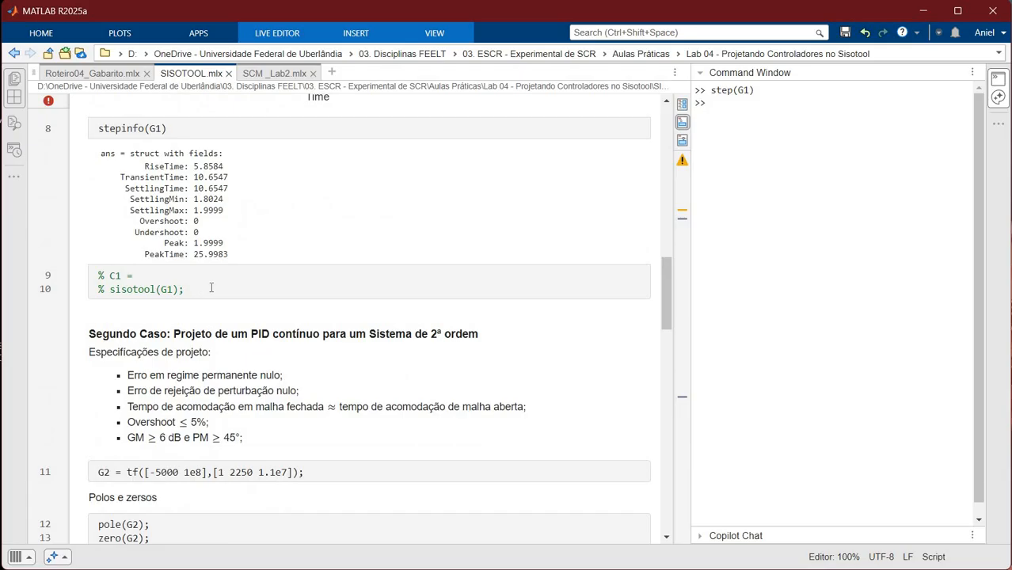
left_click(192, 294)
key("ctrl+t")
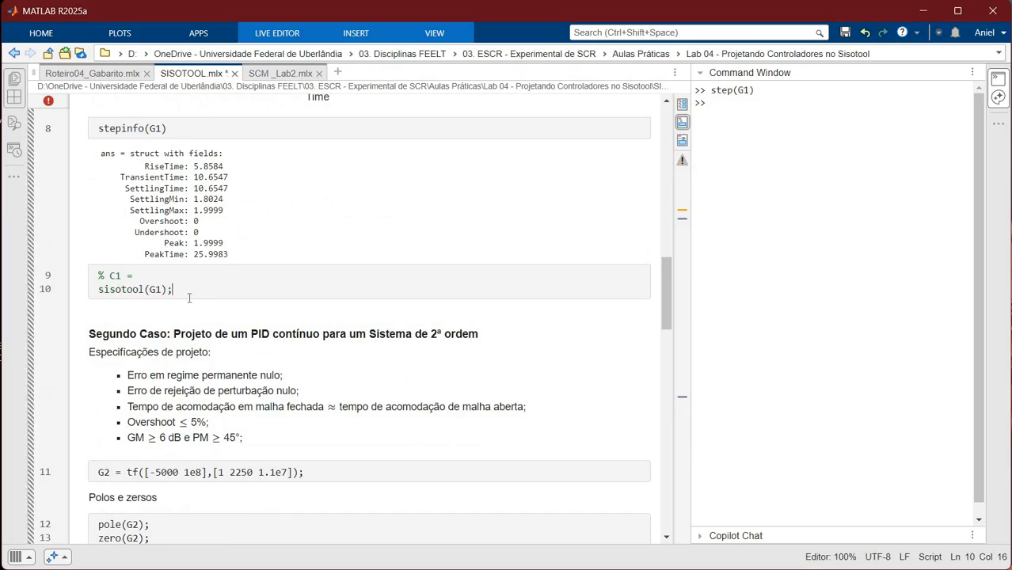
key("BackSpace")
left_click_drag(99, 290, 168, 290)
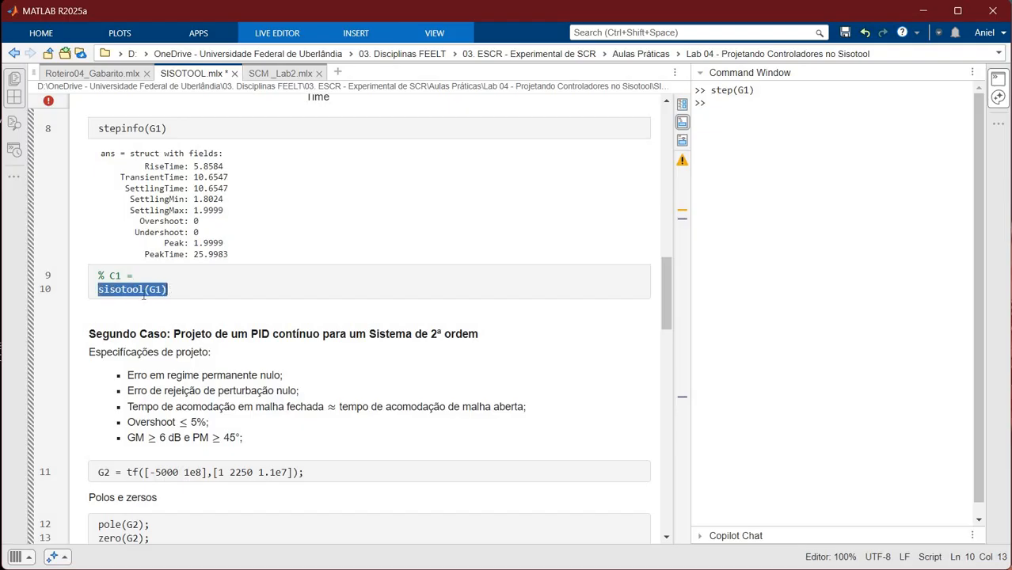
left_click(144, 290)
mouse_move(144, 290)
left_mouse_down()
mouse_move(98, 290)
mouse_move(144, 290)
left_mouse_up()
left_click(145, 290)
left_click(721, 243)
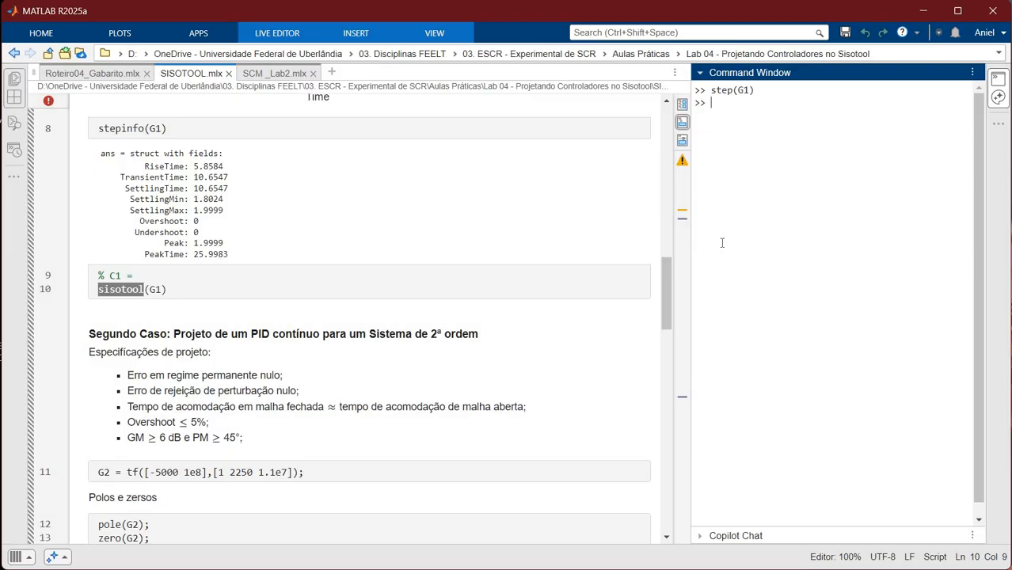
left_click(130, 292)
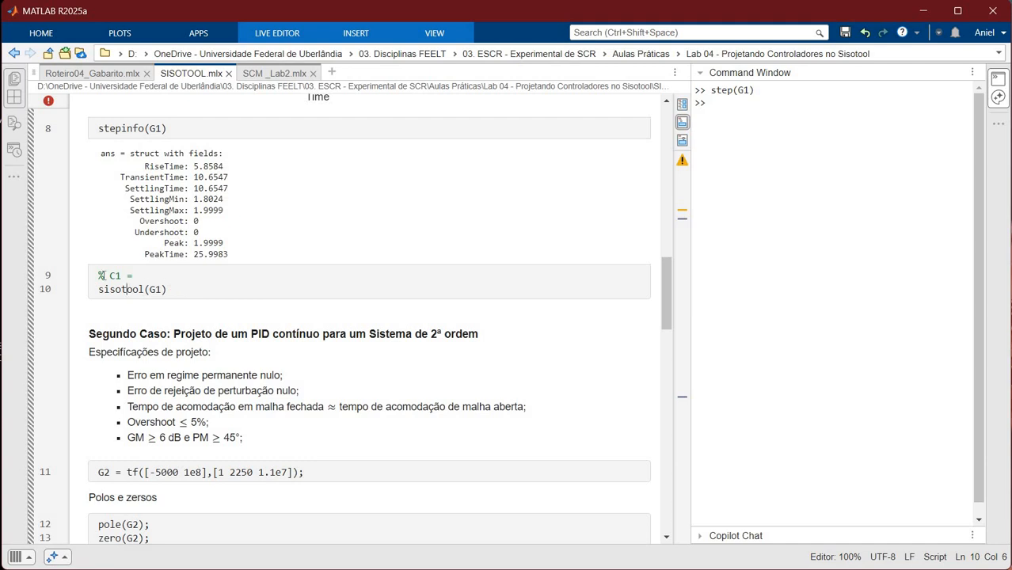
left_click(167, 289)
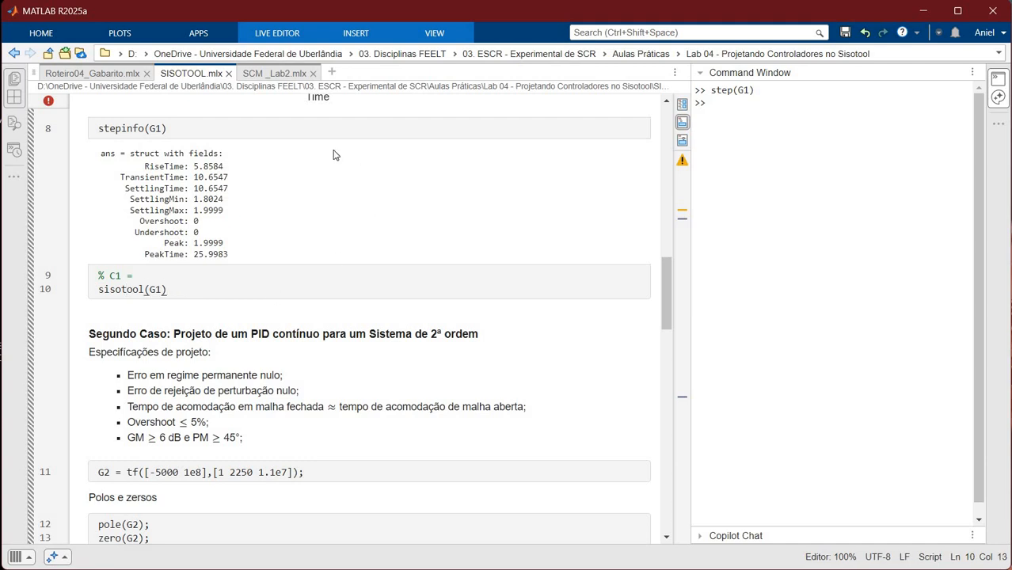
Run help sisotool in the Command Window to display the function's documentation.
left_click(827, 156)
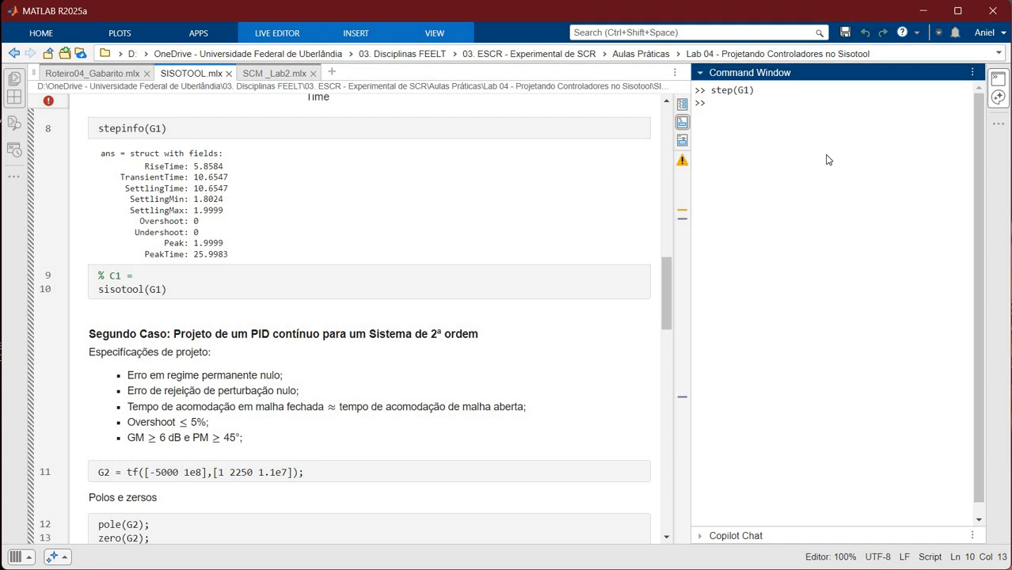
type("help siso")
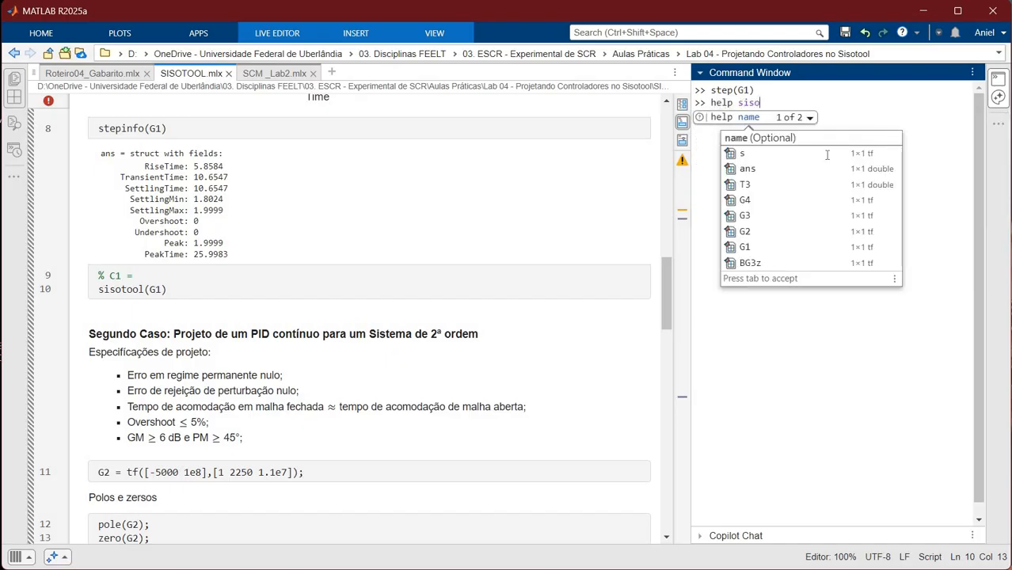
type("tool")
key("Return")
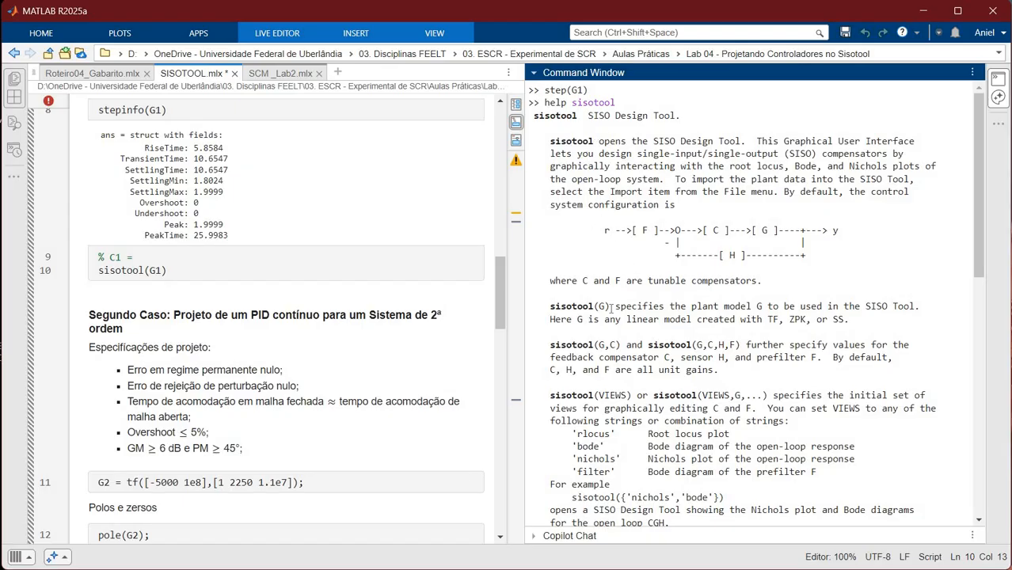
Read the sisotool(G), sisotool(G,C) and sisotool(G,C,H,F) call syntaxes in the displayed help text.
left_click_drag(610, 307, 528, 307)
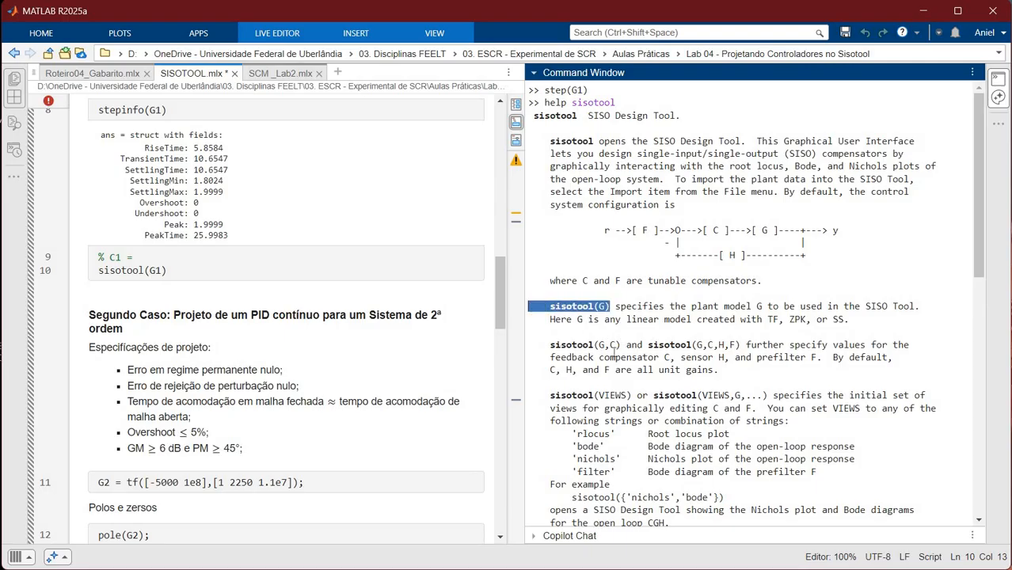
left_click_drag(623, 347, 554, 346)
left_click(694, 345)
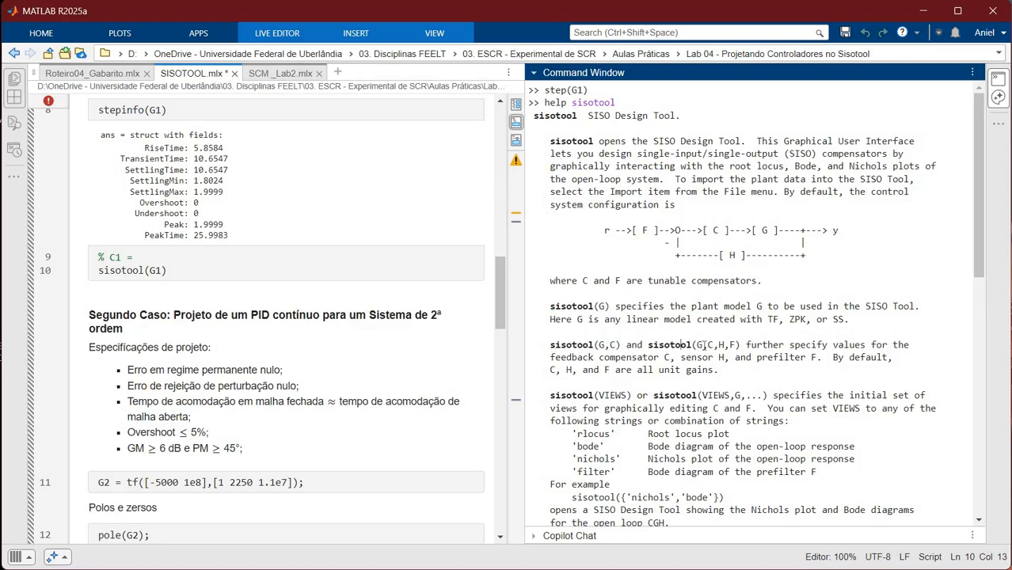
left_click_drag(696, 345, 739, 345)
Examine where the compensator C, prefilter F and sensor H sit in the help text's default control system diagram.
left_click(651, 229)
left_click_drag(721, 256, 703, 230)
left_click_drag(633, 230, 656, 229)
left_click_drag(709, 255, 697, 230)
left_click_drag(741, 255, 719, 255)
left_click_drag(638, 232, 650, 231)
left_click_drag(719, 255, 757, 255)
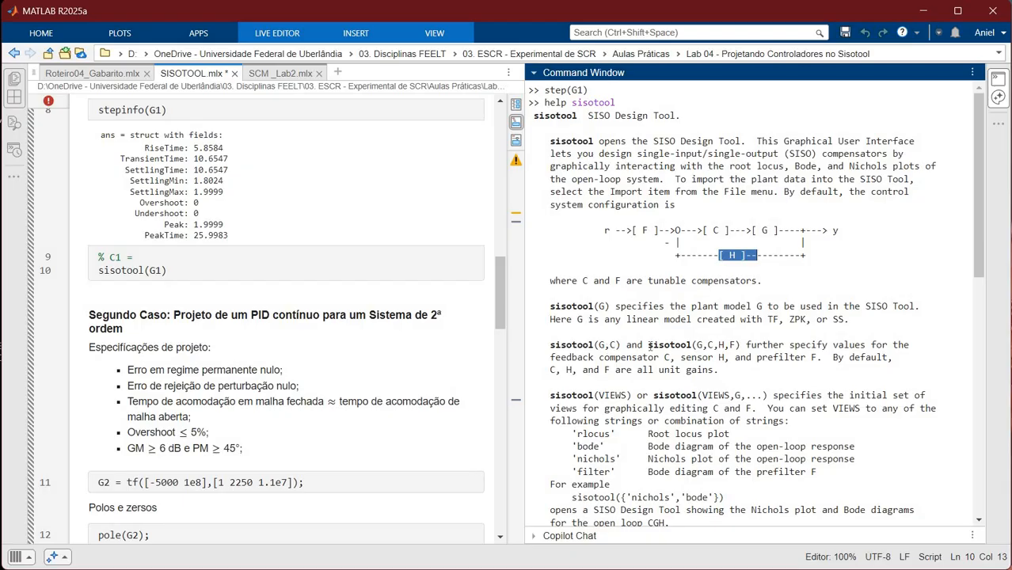
Review the arguments of the sisotool(G,C,H,F) syntax and skim the rest of the sisotool help.
left_click_drag(648, 345, 741, 345)
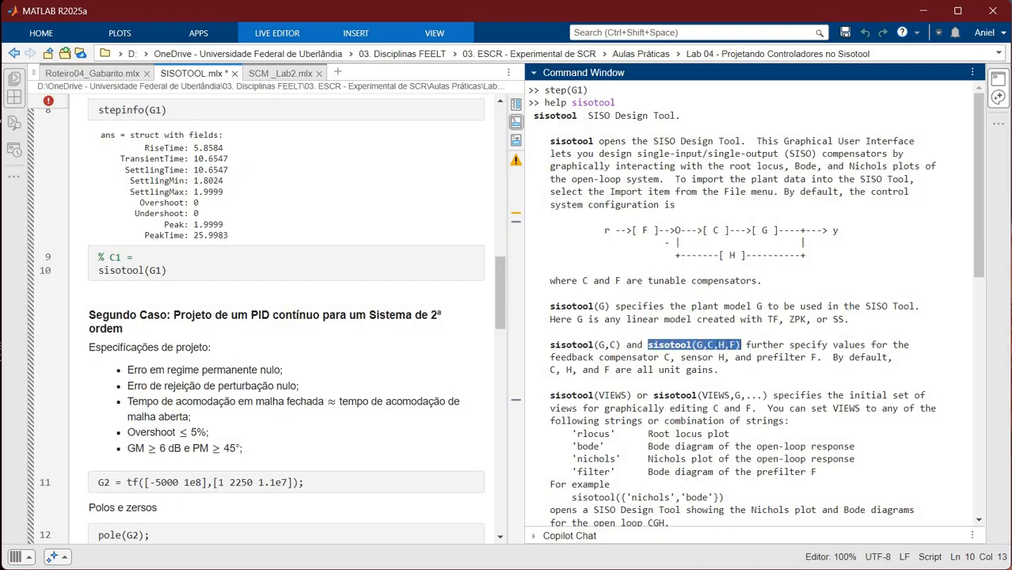
left_click(716, 344)
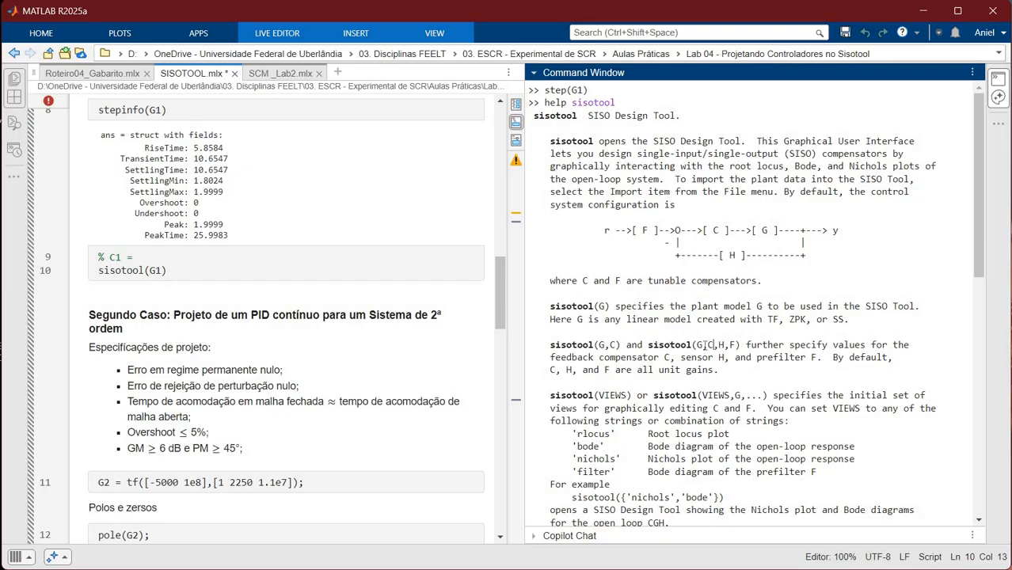
left_click_drag(693, 344, 728, 345)
double_click(710, 344)
scroll(700, 396, "down", 4)
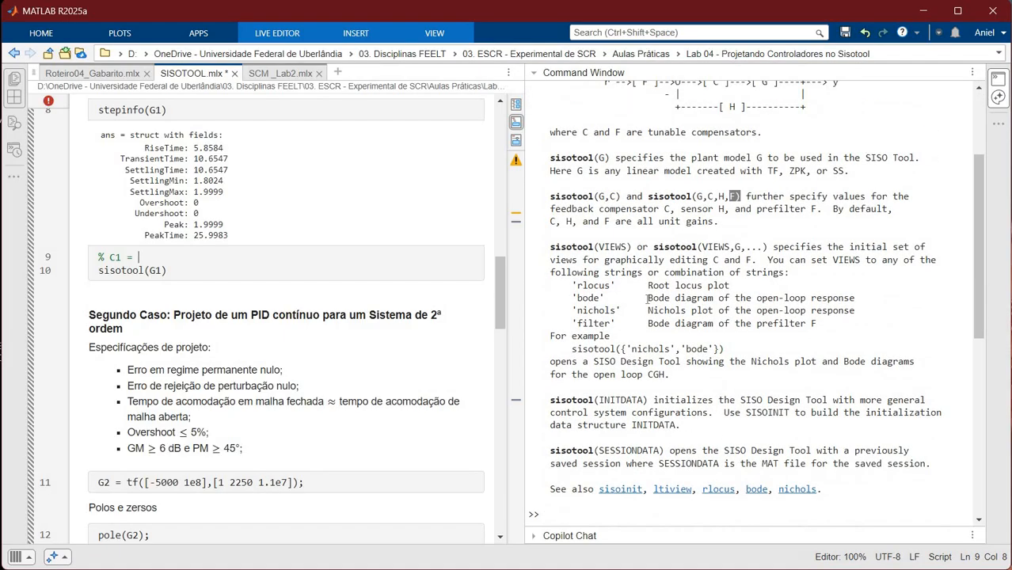
scroll(630, 232, "up", 4)
Run the live script with the sisotool(G1) line to launch the Control System Designer.
key("Down")
key("End")
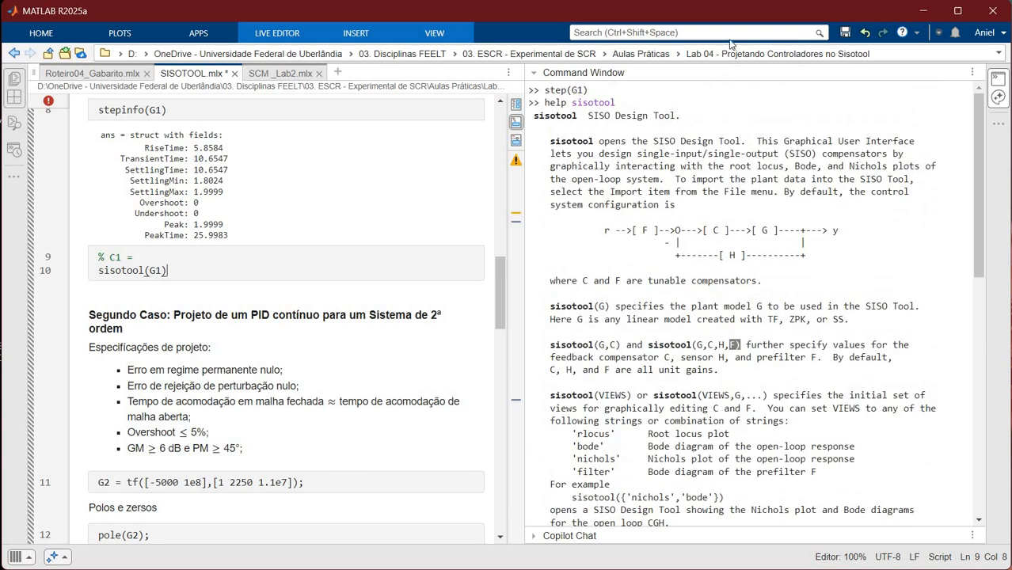
key("F5")
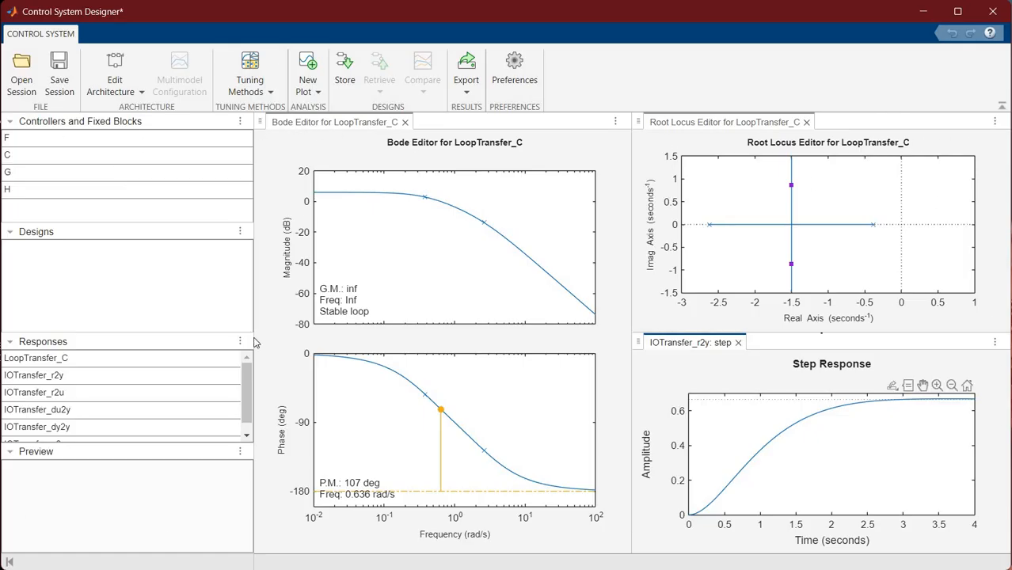
Collapse the designer's side panels, then view compensator C in the Compensator Editor and close the editor.
left_click_drag(252, 302, 16, 269)
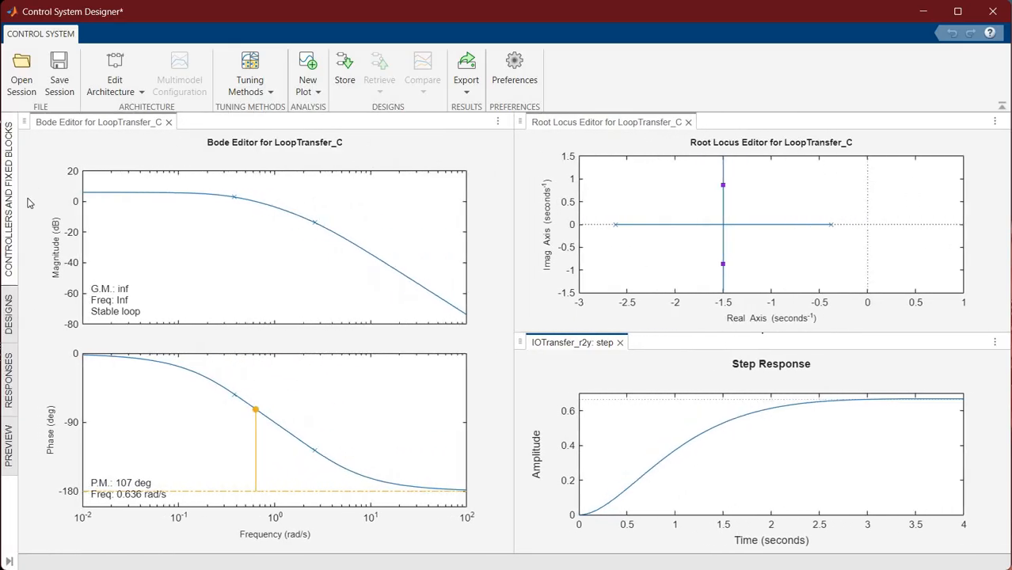
left_click(10, 159)
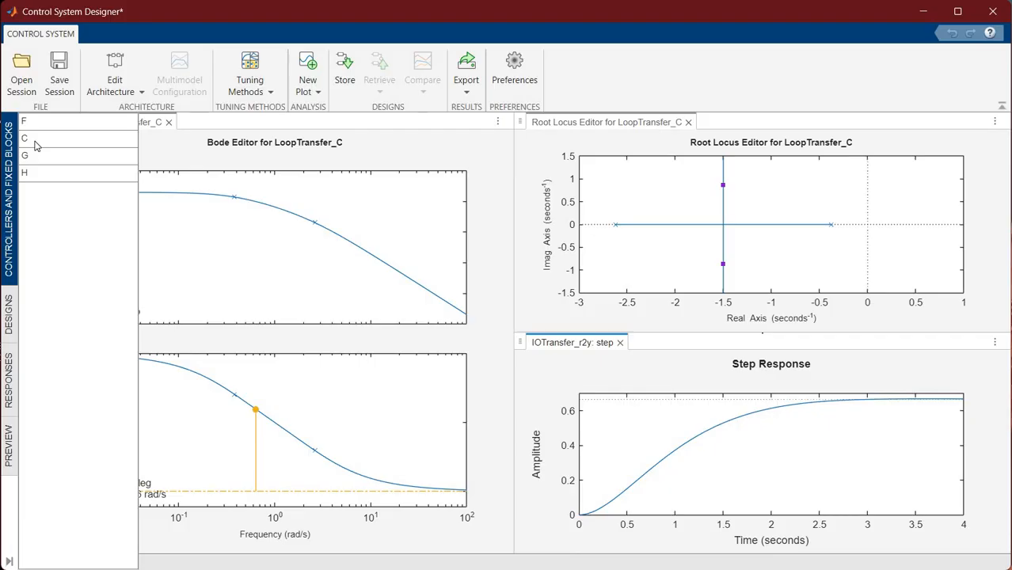
left_click(35, 143)
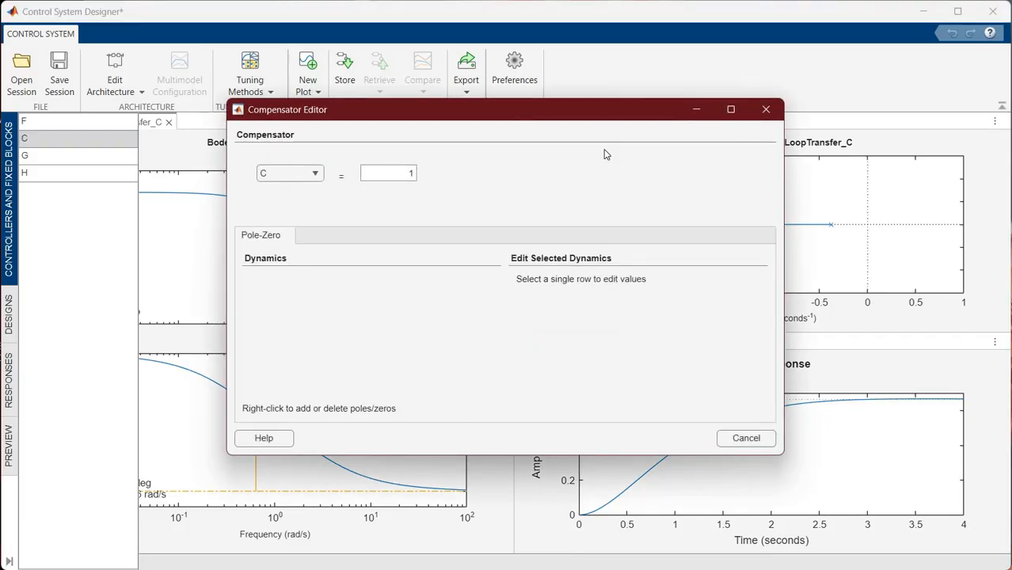
left_click(766, 109)
left_click(200, 166)
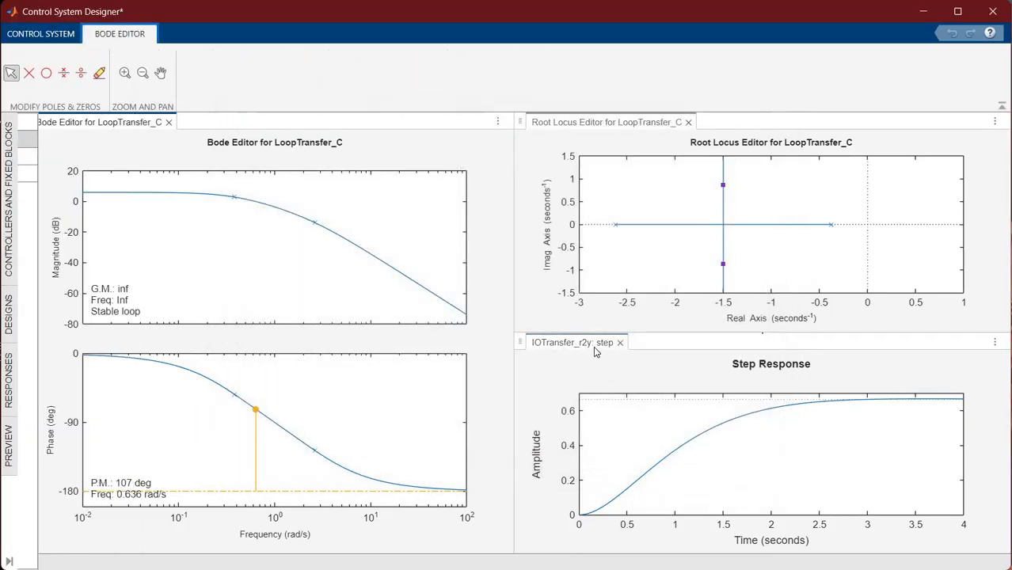
Group the IOTransfer_r2y step plot with the Root Locus Editor, show the root locus and widen that plot area.
left_click_drag(563, 337, 727, 130)
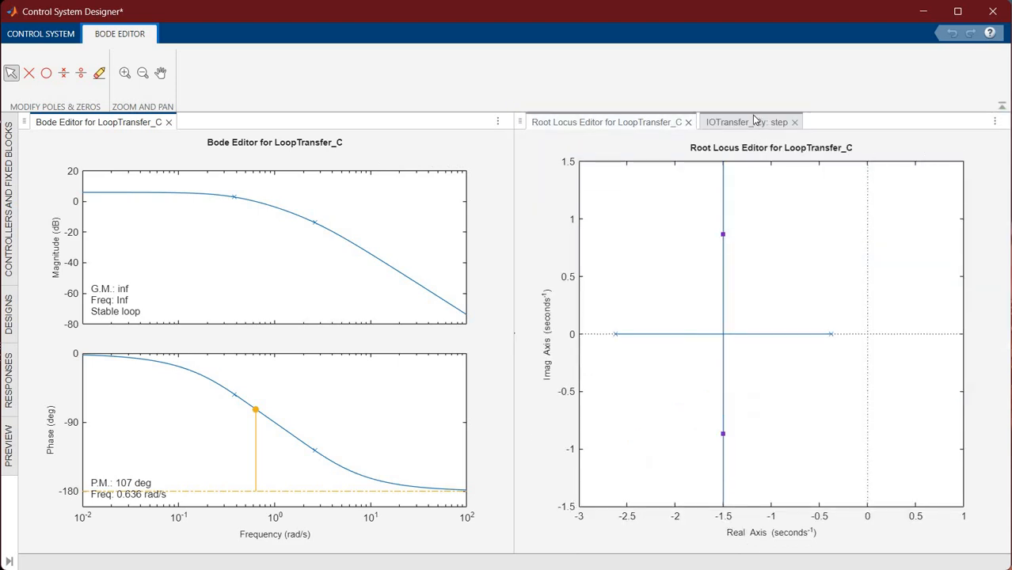
left_click(727, 125)
left_click(653, 122)
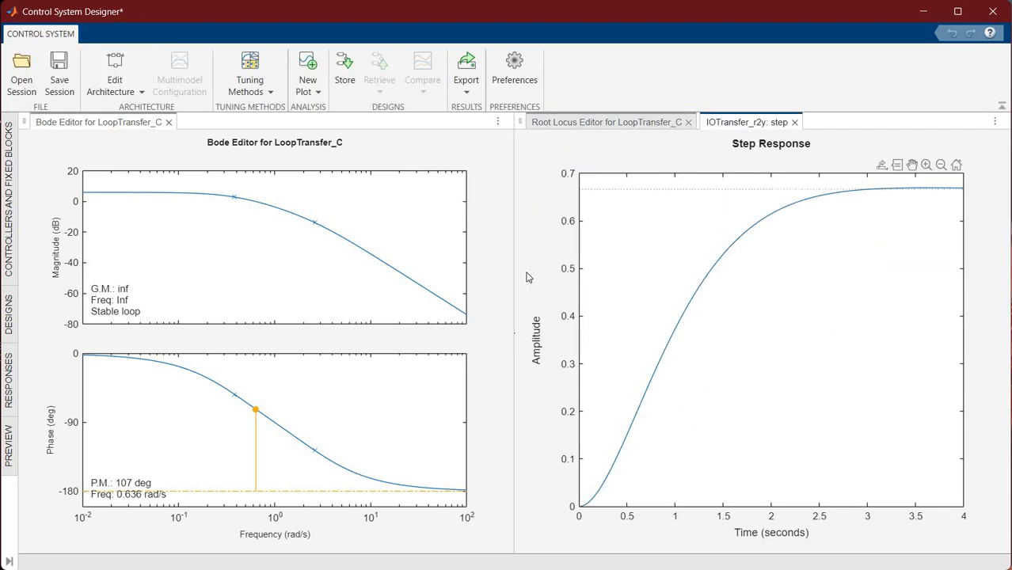
left_click_drag(515, 275, 414, 266)
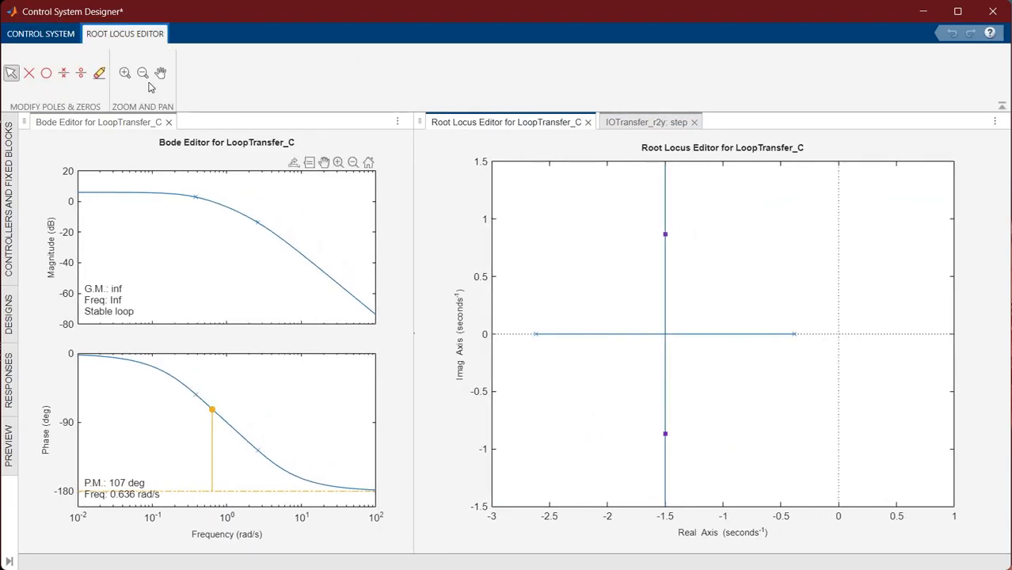
Open the control architecture editor, browse the alternative configurations through Configuration 6, and reselect Configuration 1.
left_click(49, 35)
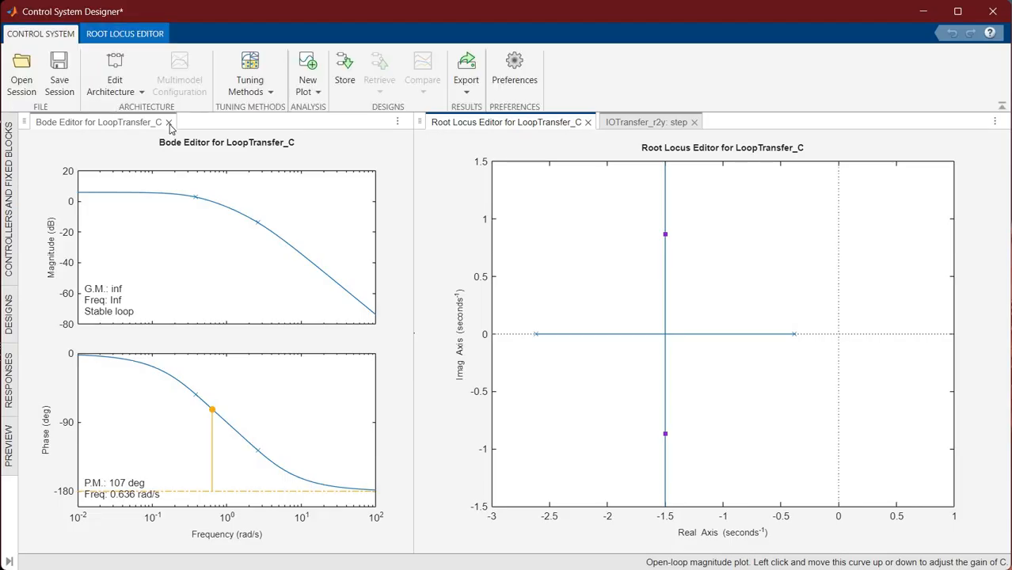
mouse_move(338, 260)
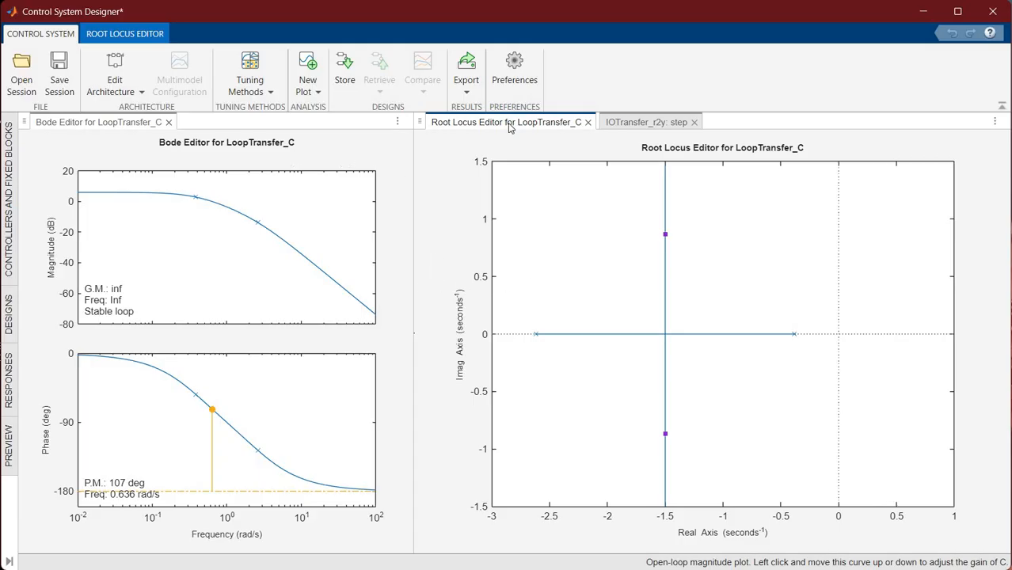
left_click(117, 91)
left_click(143, 120)
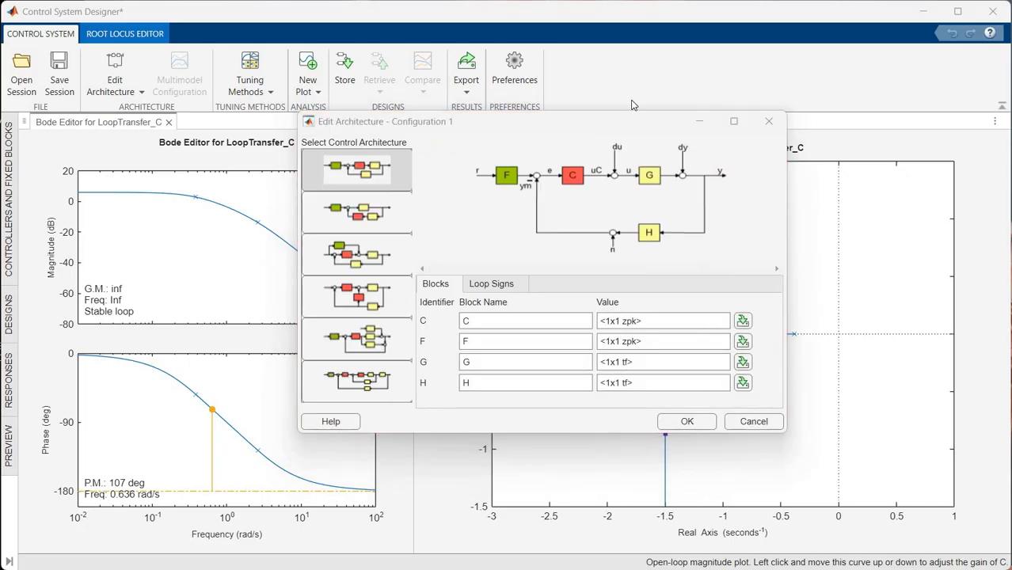
left_click(443, 202)
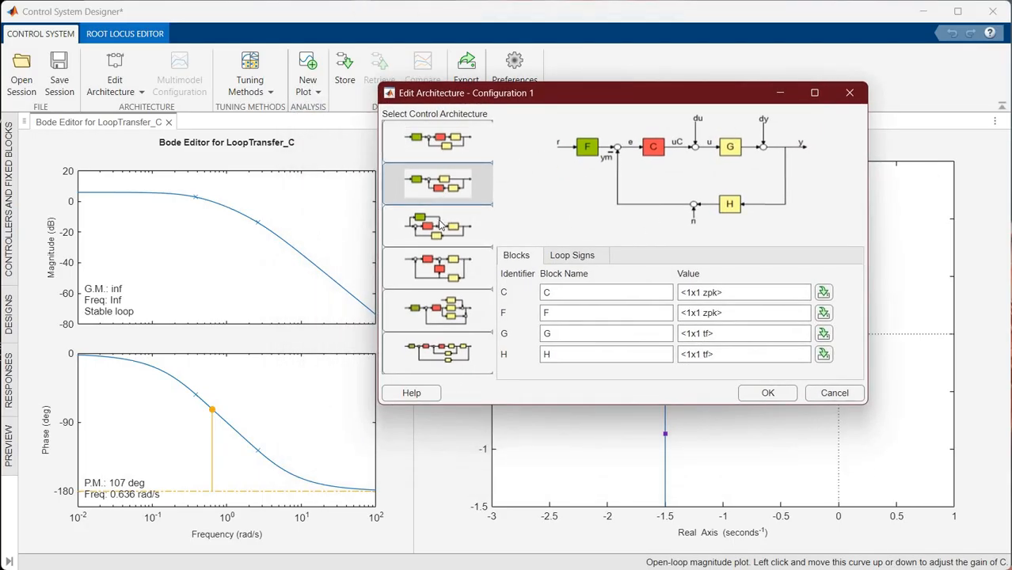
left_click(440, 226)
left_click(438, 276)
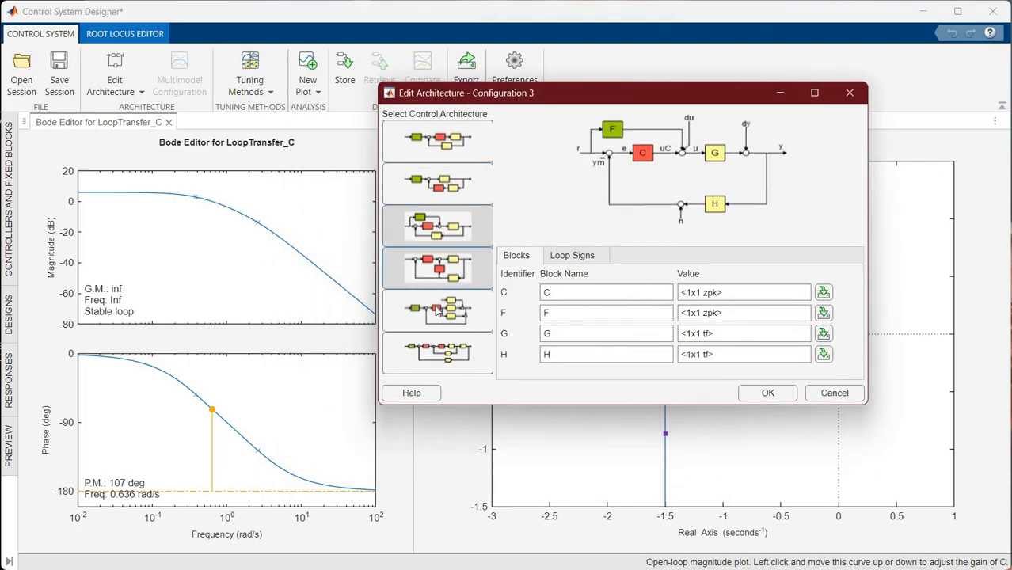
left_click(436, 315)
left_click(434, 366)
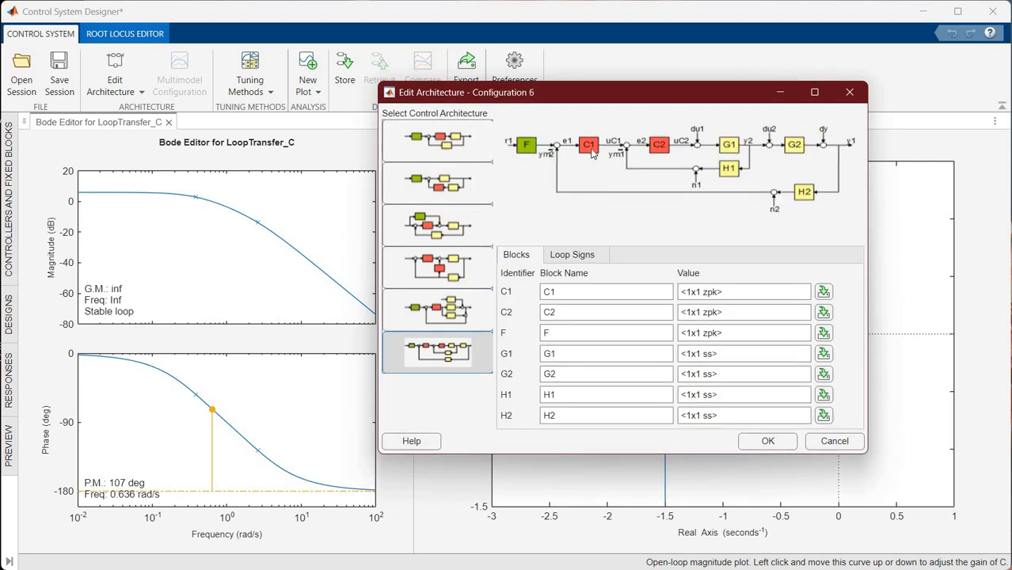
left_click(442, 145)
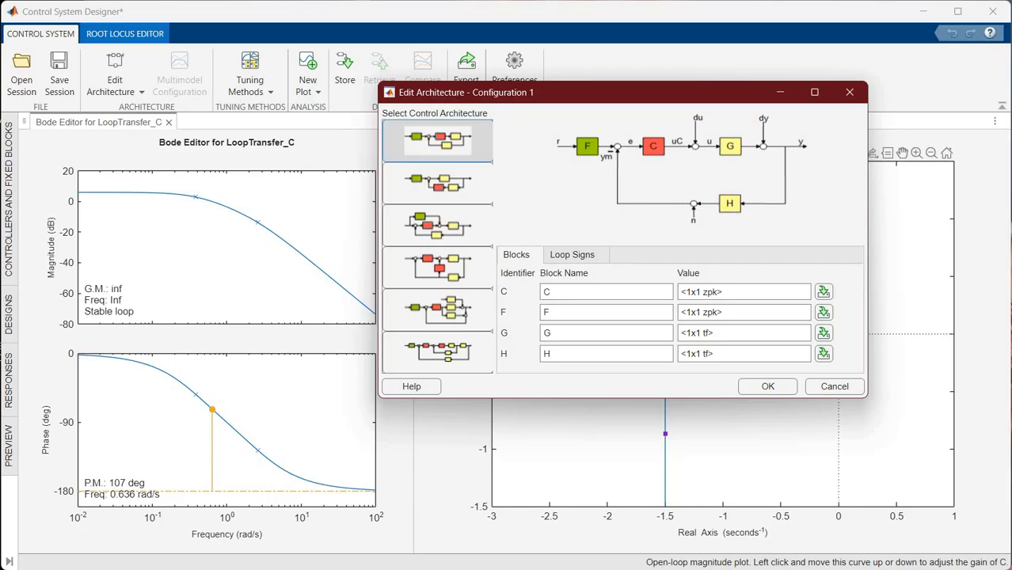
key("alt+Tab")
left_click(892, 251)
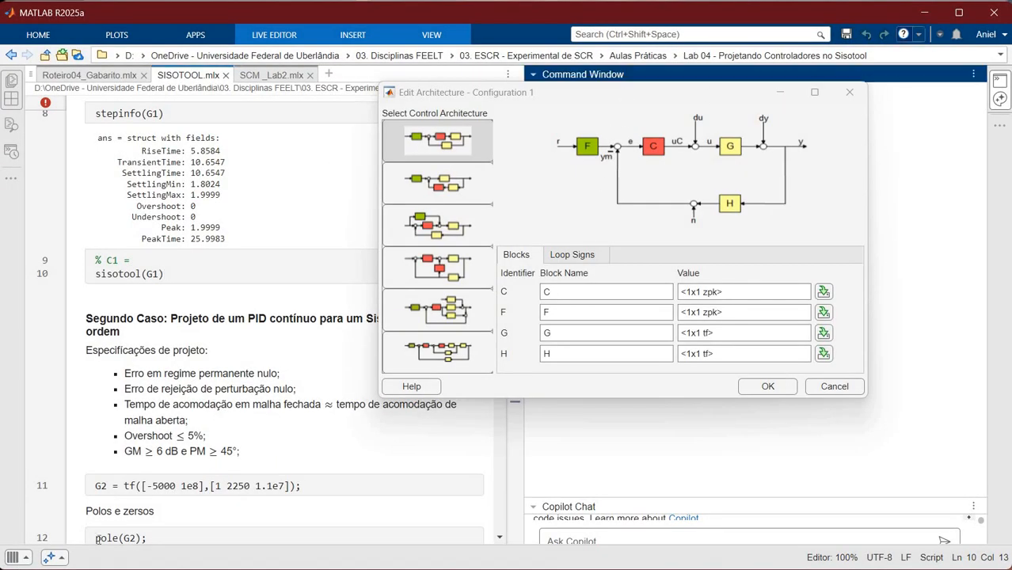
left_click(536, 181)
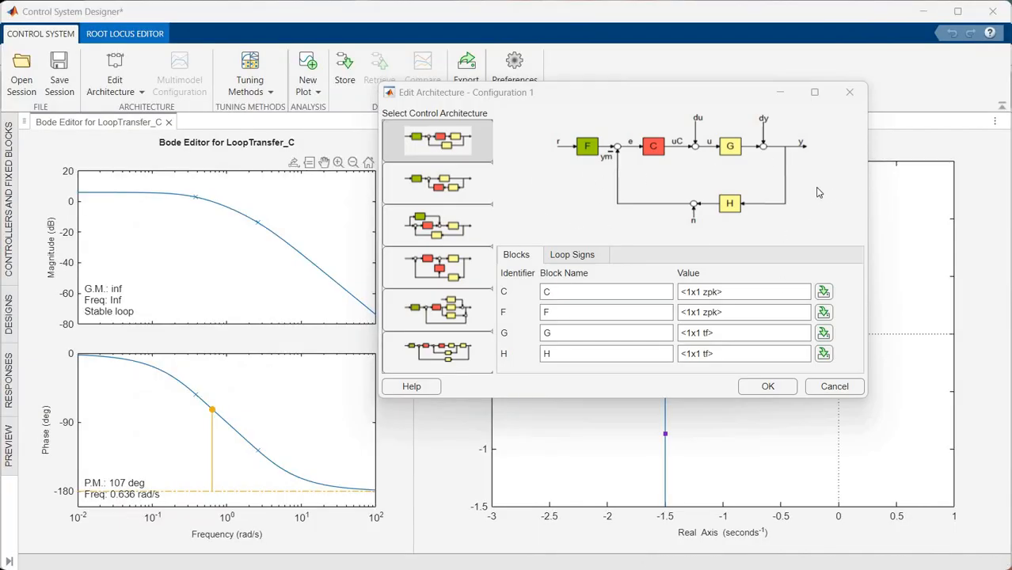
Compare the block diagrams of Configuration 2 and Configuration 4, and reselect Configuration 1.
left_click(432, 190)
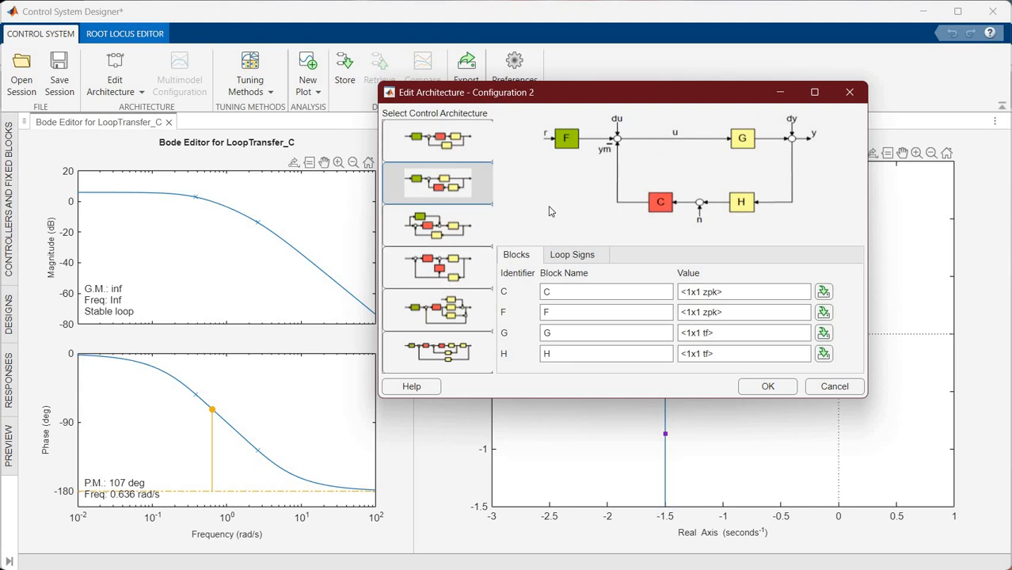
left_click(426, 273)
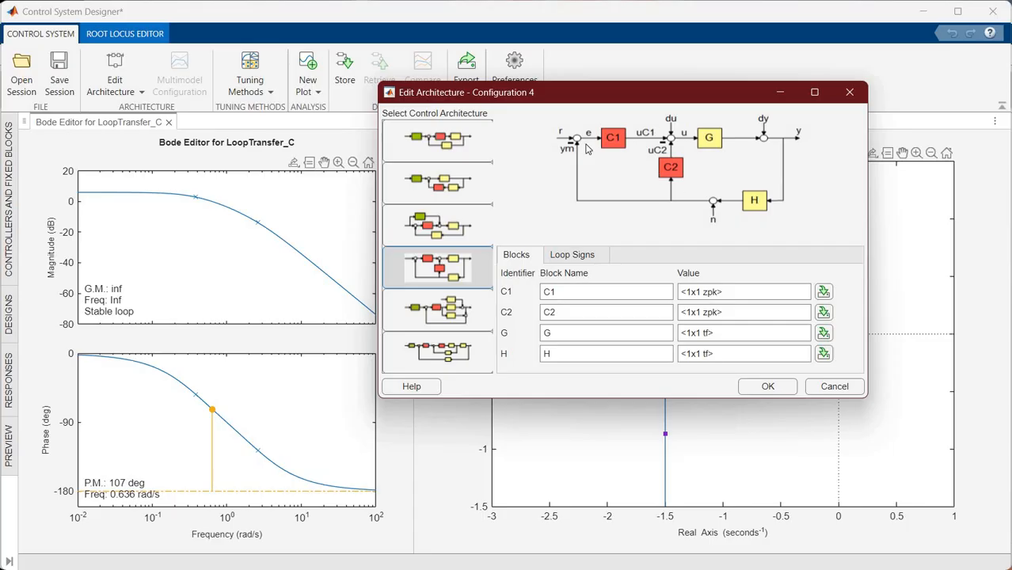
left_click(453, 147)
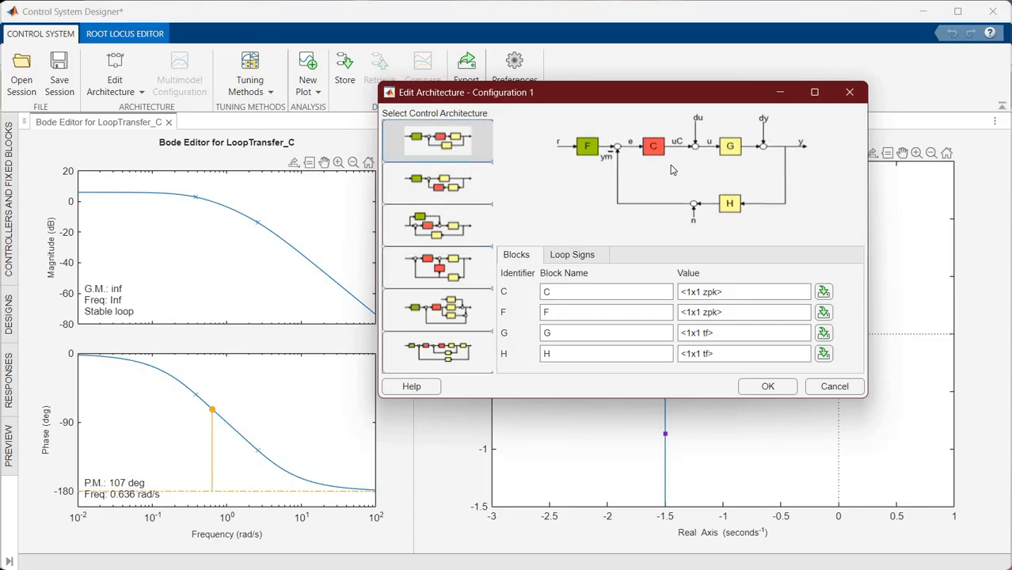
Import the model C1 from the base workspace as compensator C and apply the architecture.
left_click(586, 293)
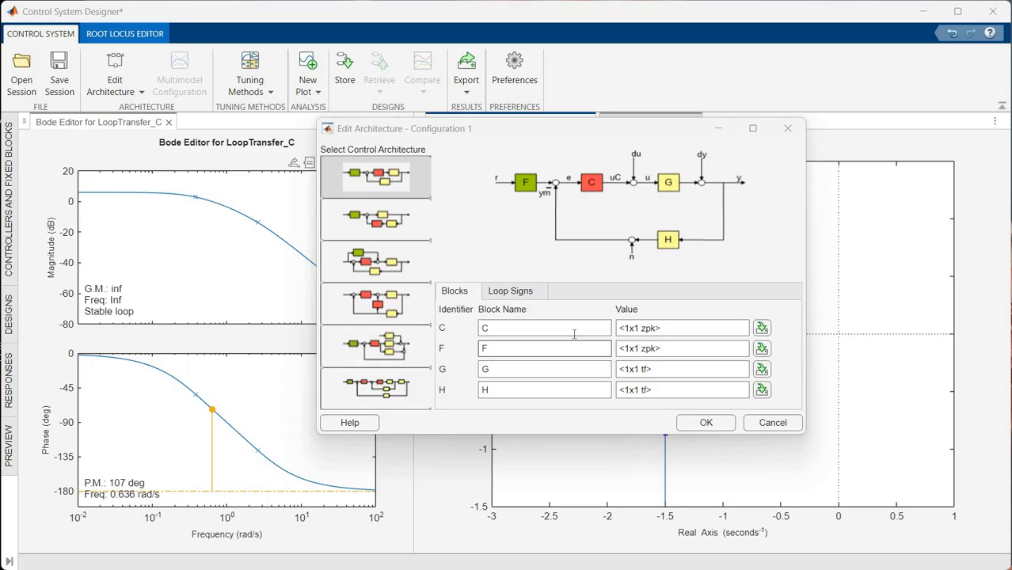
left_click(762, 328)
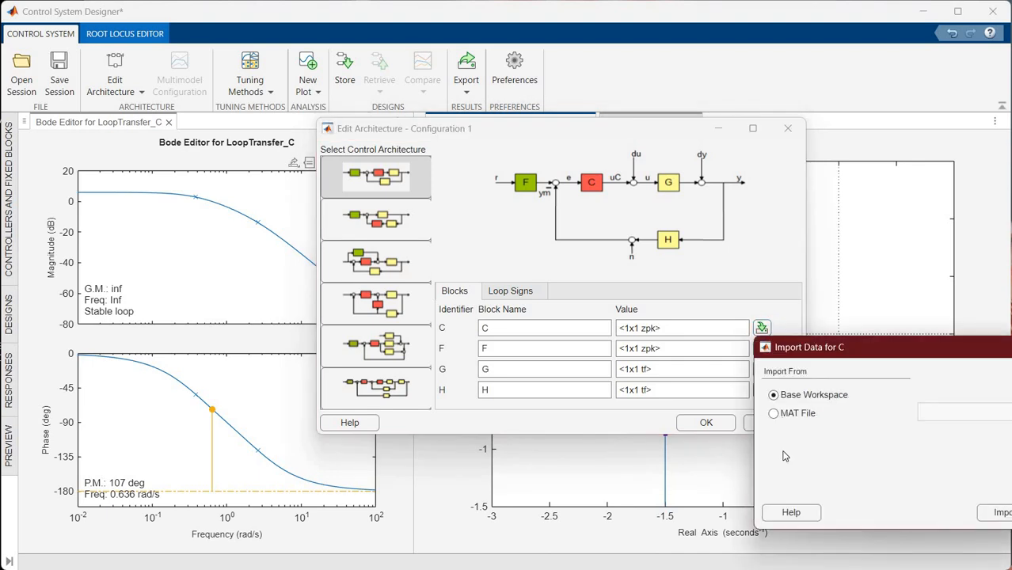
left_click(770, 476)
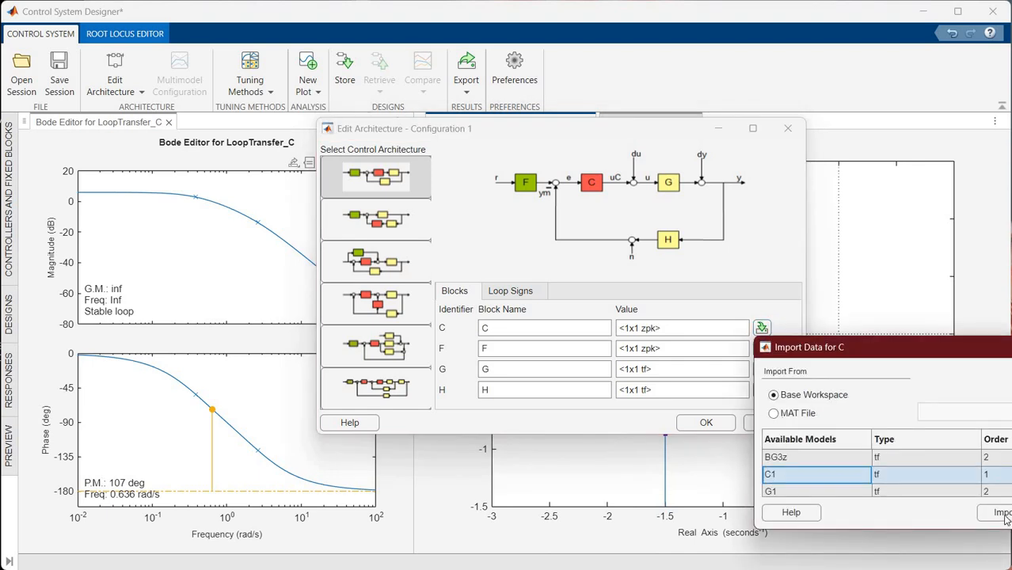
left_click(1002, 513)
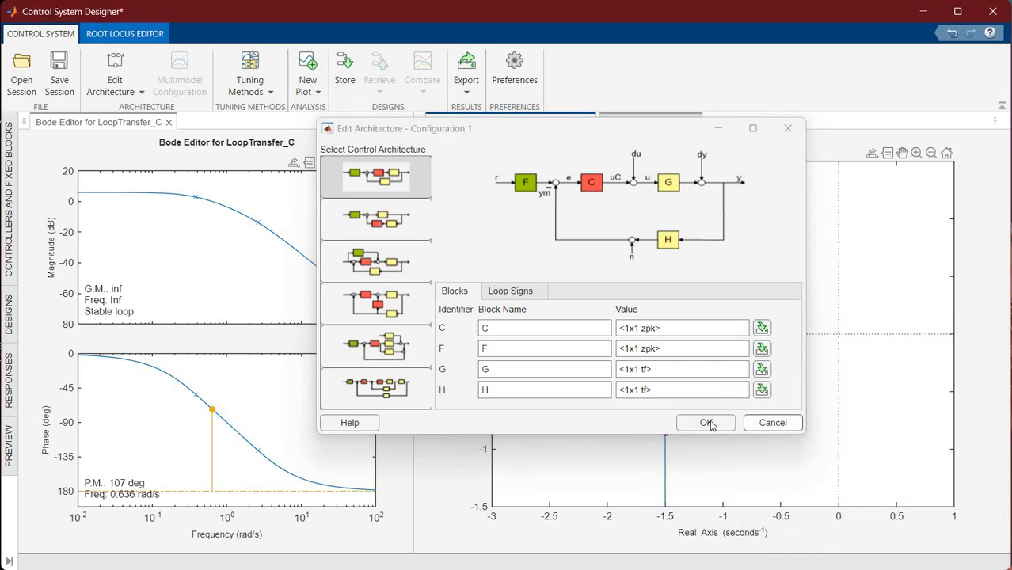
left_click(705, 423)
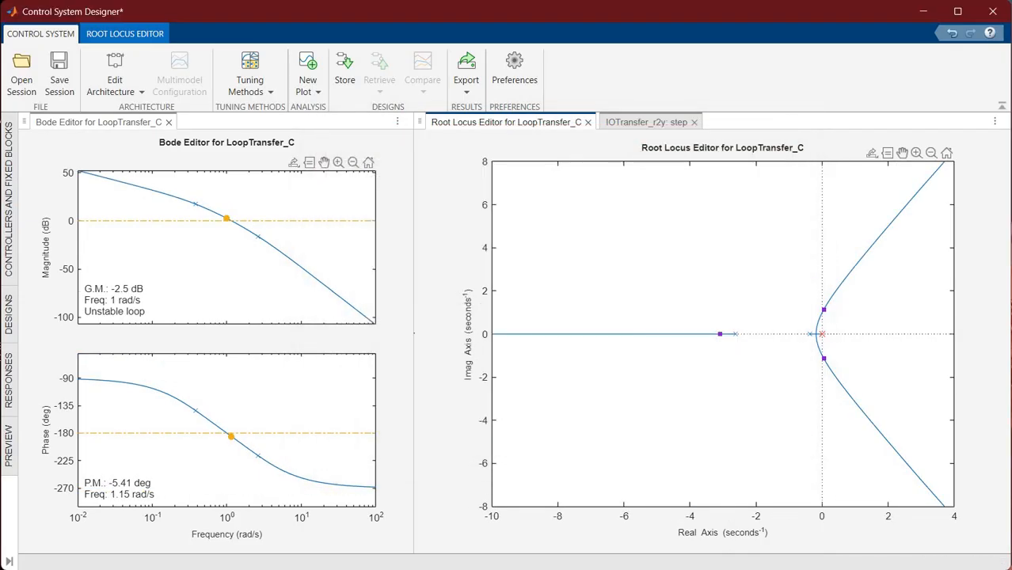
Switch to the main MATLAB window and inspect the latest C1 transfer function in the Command Window.
right_click(545, 210)
mouse_move(800, 559)
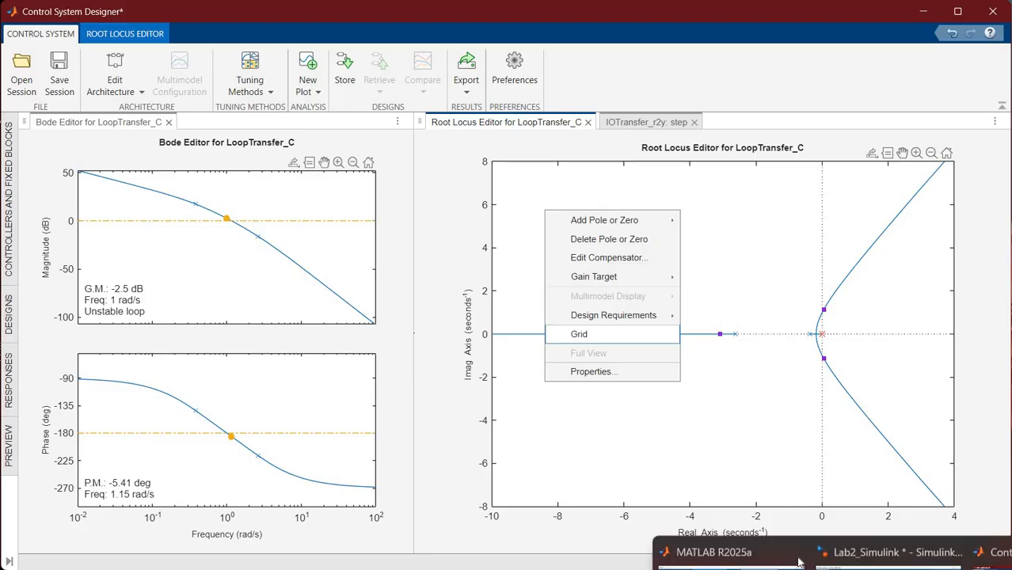
left_click(729, 523)
left_click(558, 285)
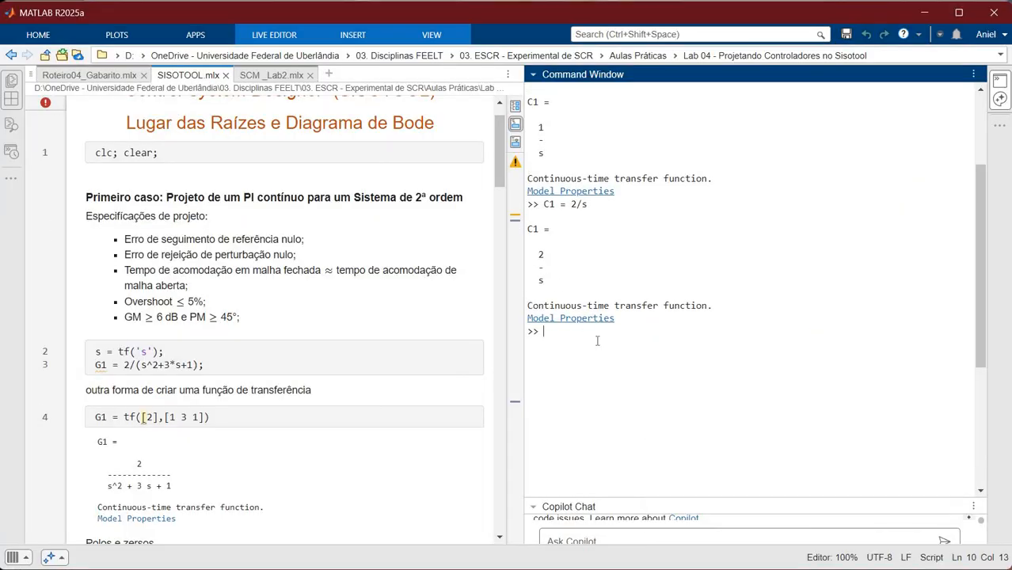
left_click_drag(539, 255, 545, 281)
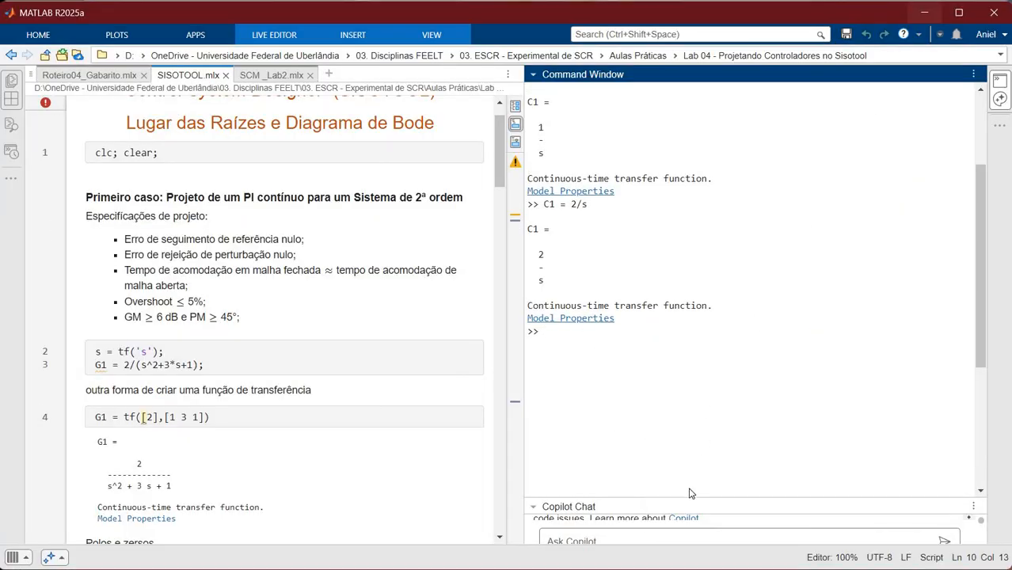
Return to the Control System Designer, inspect the gain and dynamics of compensator C in the Compensator Editor, and close it.
left_click(923, 12)
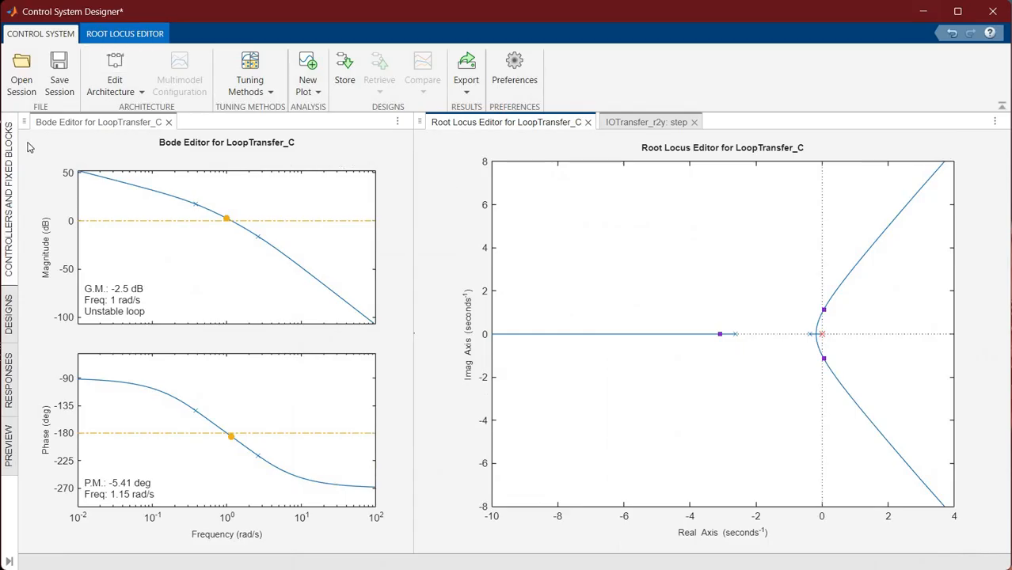
left_click(10, 182)
double_click(26, 143)
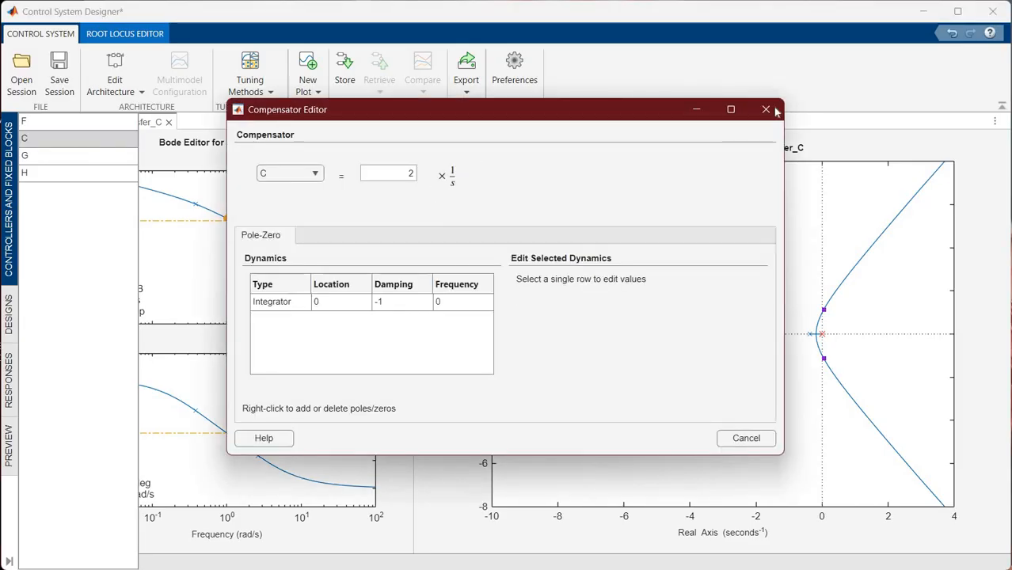
left_click(766, 110)
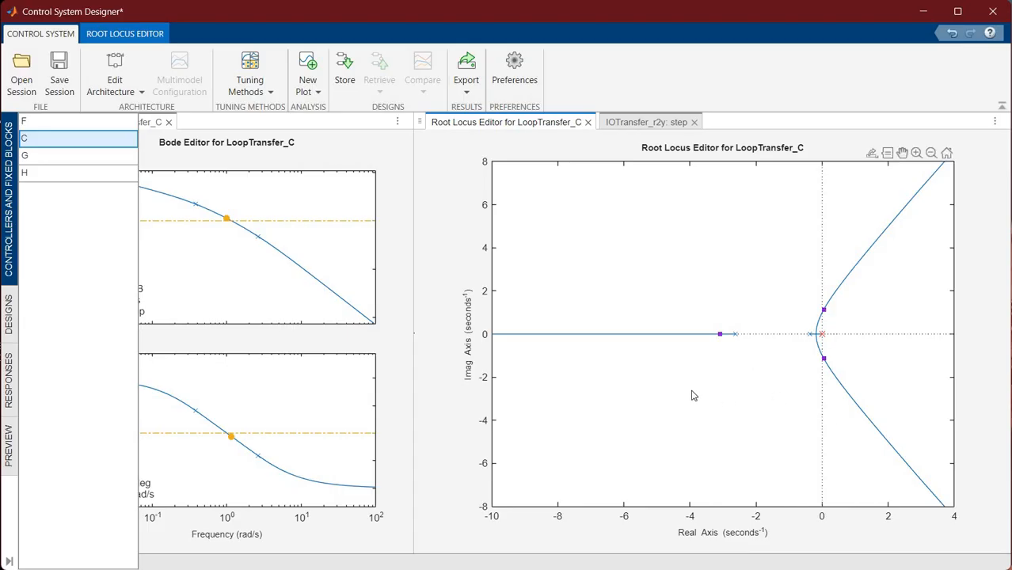
left_click(692, 394)
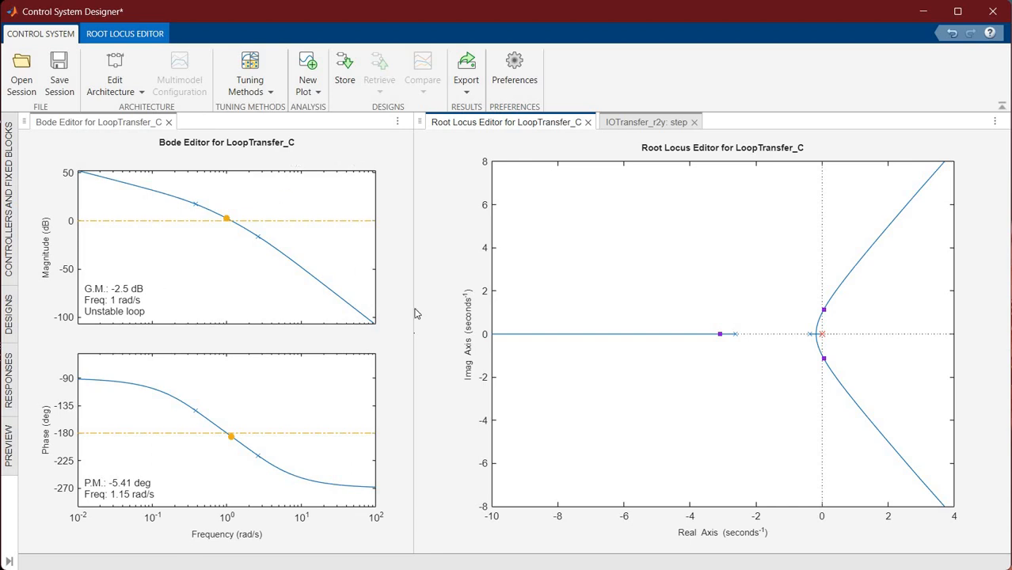
View the IOTransfer_r2y step response, and examine the root locus close to the origin before restoring its full view.
left_click(646, 122)
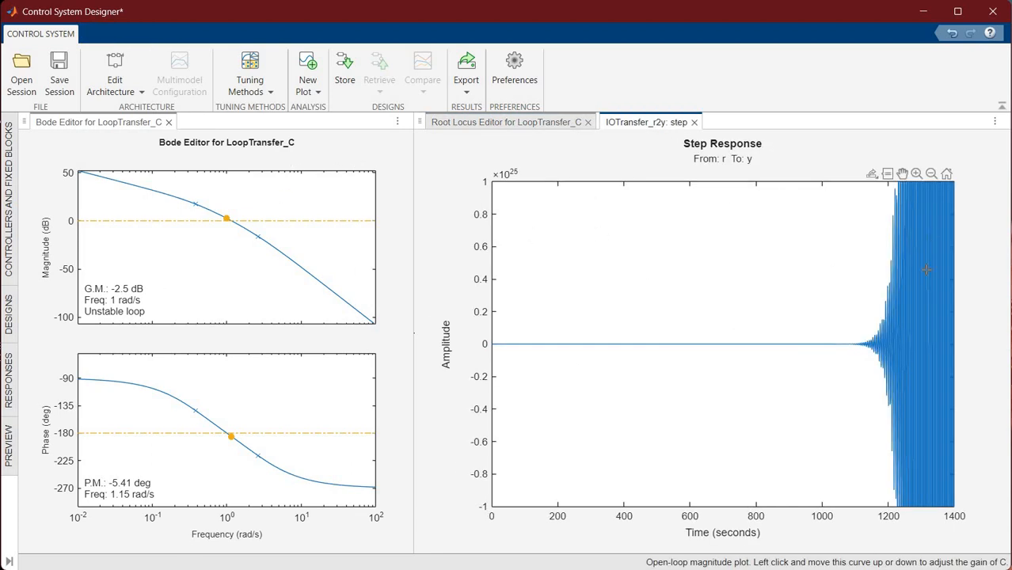
left_click(544, 122)
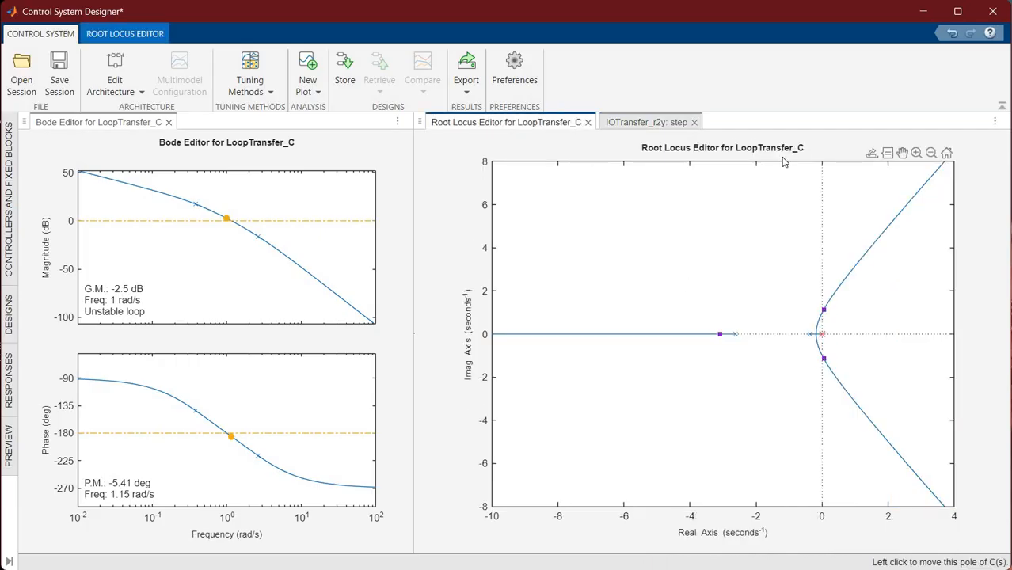
left_click_drag(811, 288, 834, 380)
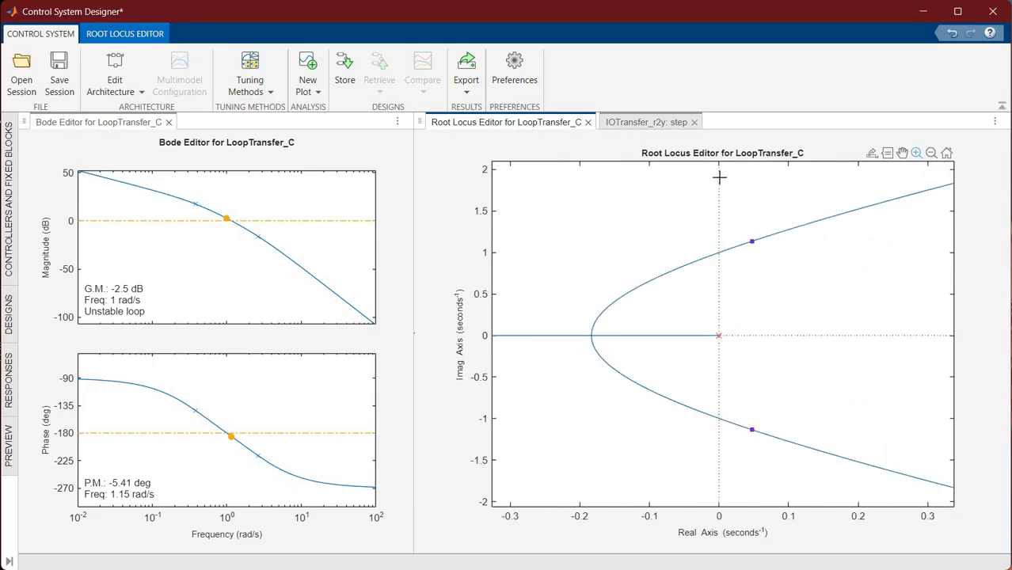
double_click(717, 335)
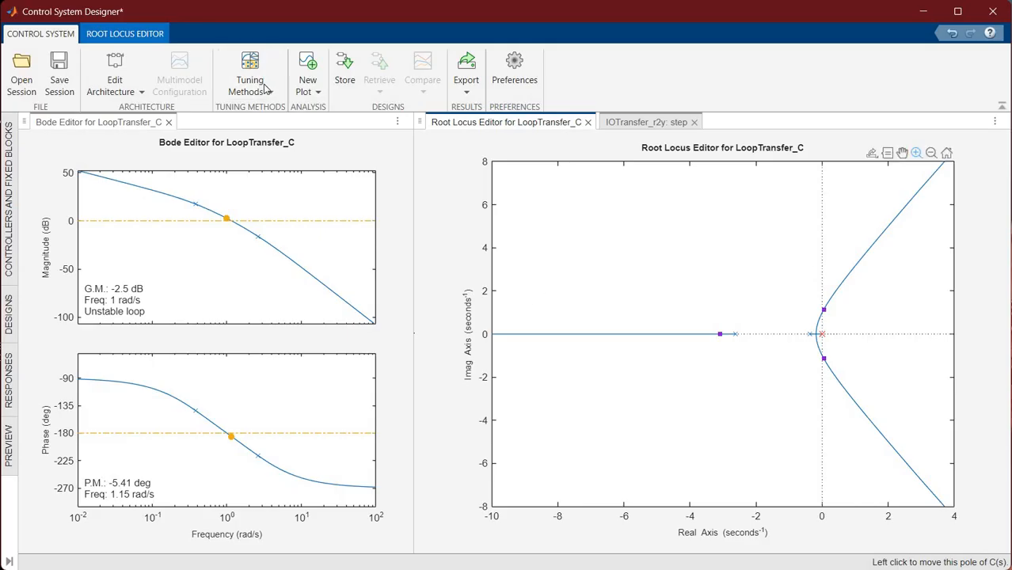
Create a new step response plot of IOTransfer_r2y, close this duplicate plot, and return to the root locus.
left_click(307, 71)
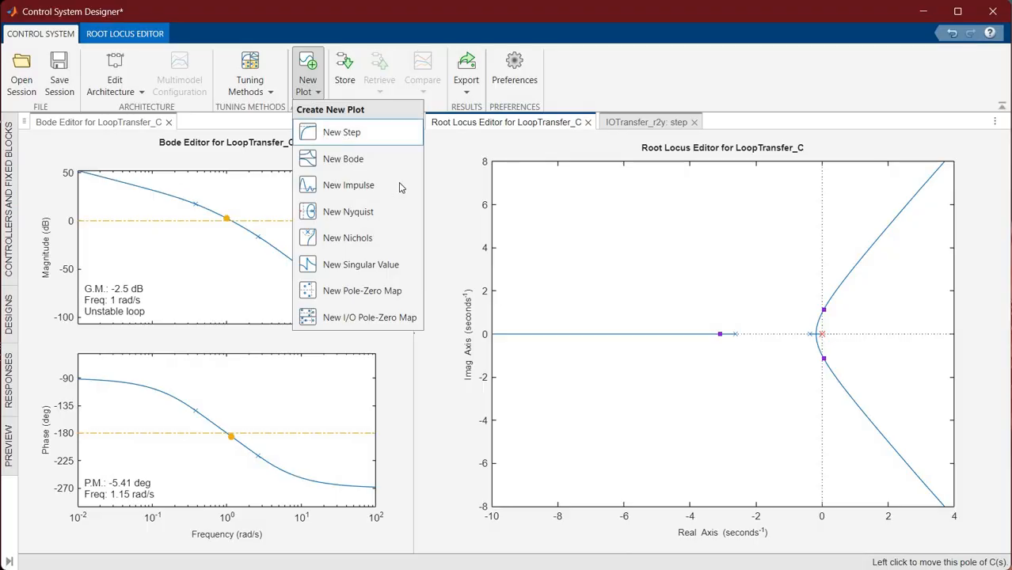
left_click(360, 132)
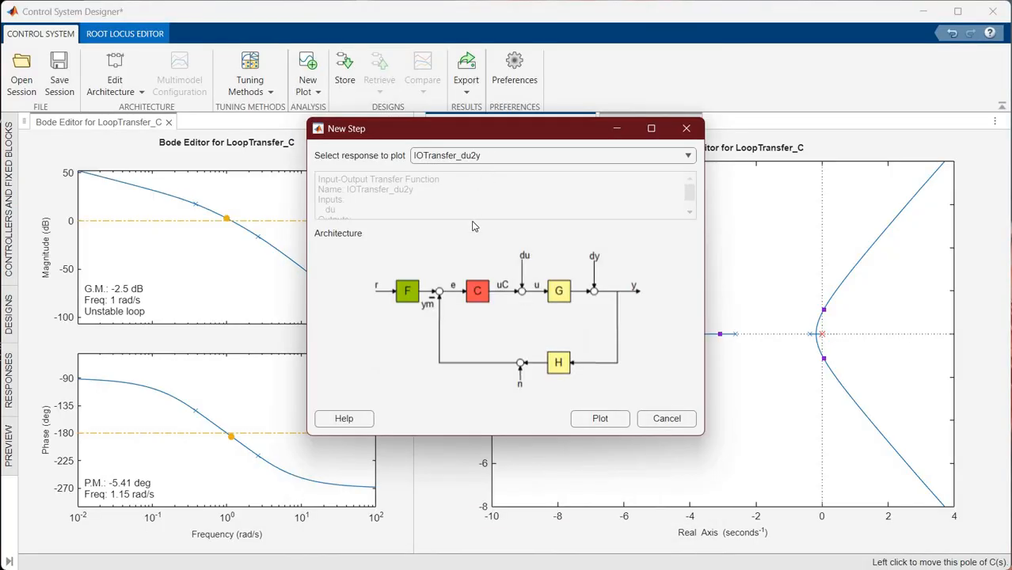
left_click(472, 155)
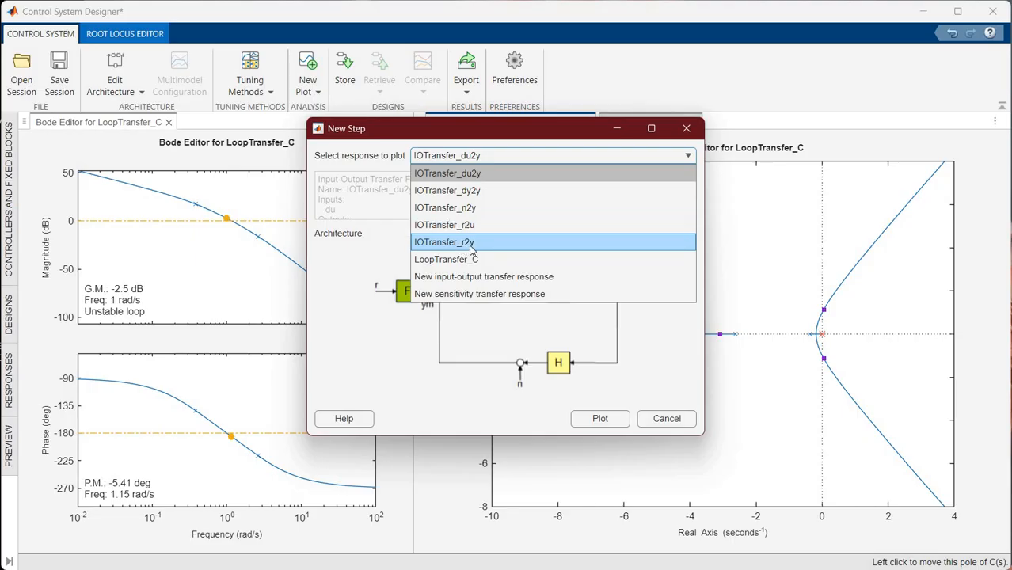
left_click(317, 305)
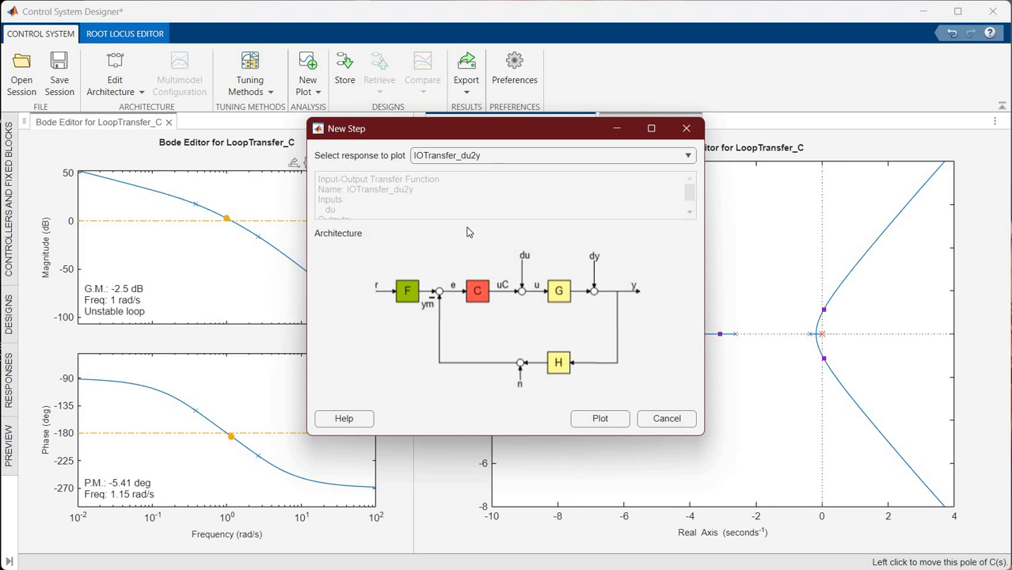
left_click(475, 155)
left_click(444, 225)
left_click(600, 420)
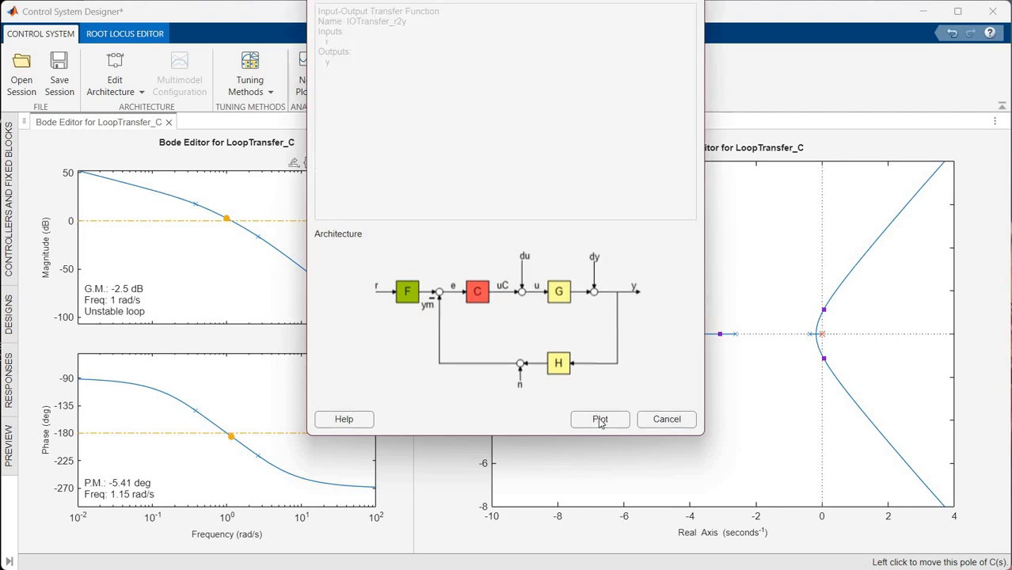
left_click(600, 420)
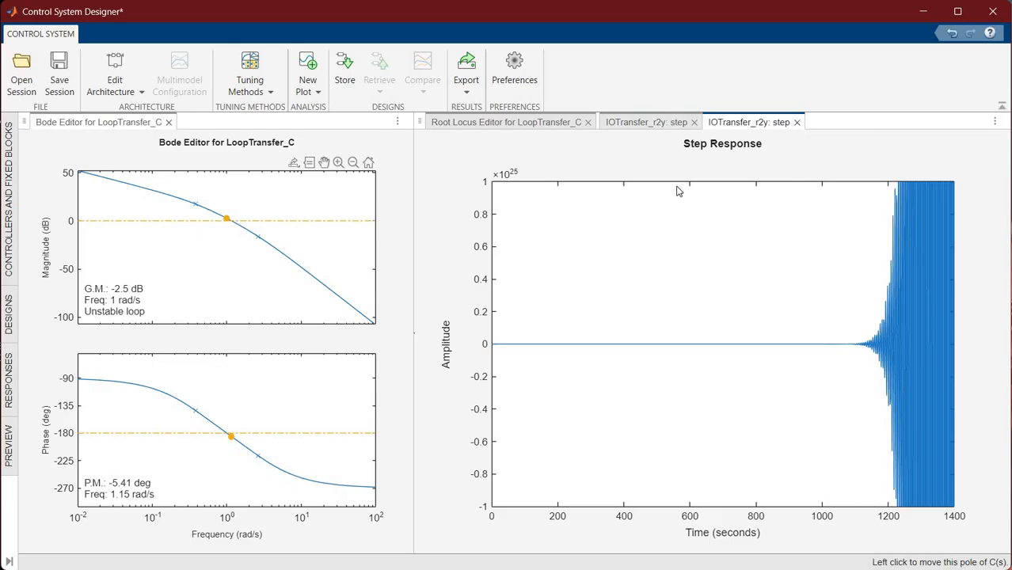
left_click(797, 122)
left_click(535, 126)
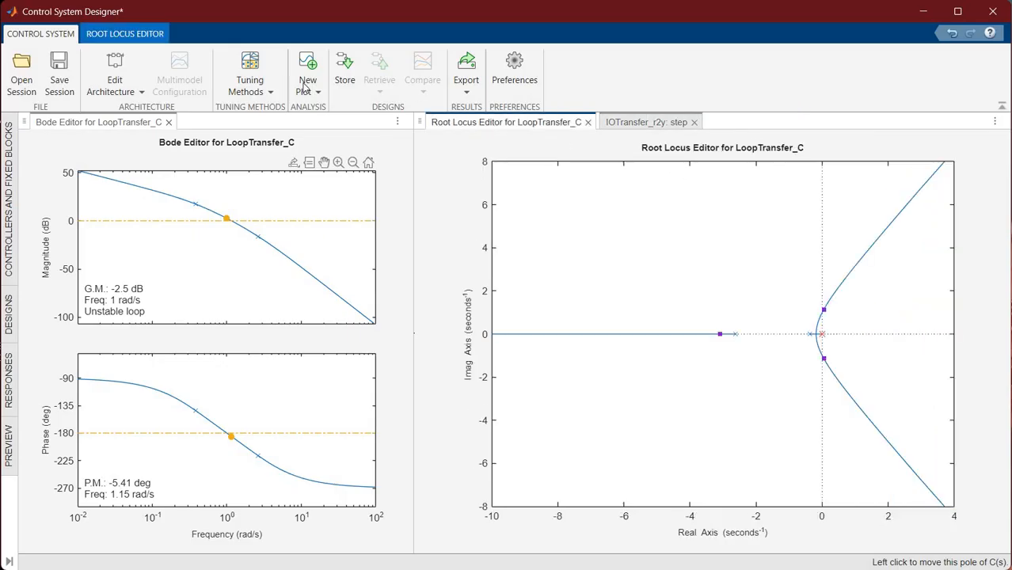
Create a new step response plot of IOTransfer_du2y for the input disturbance, and return to the root locus.
left_click(307, 80)
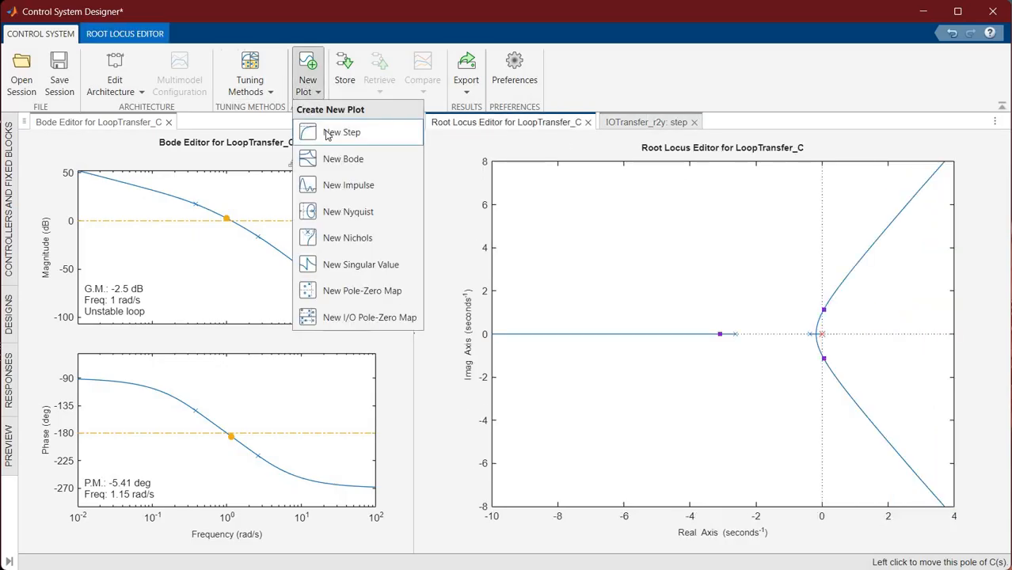
left_click(530, 242)
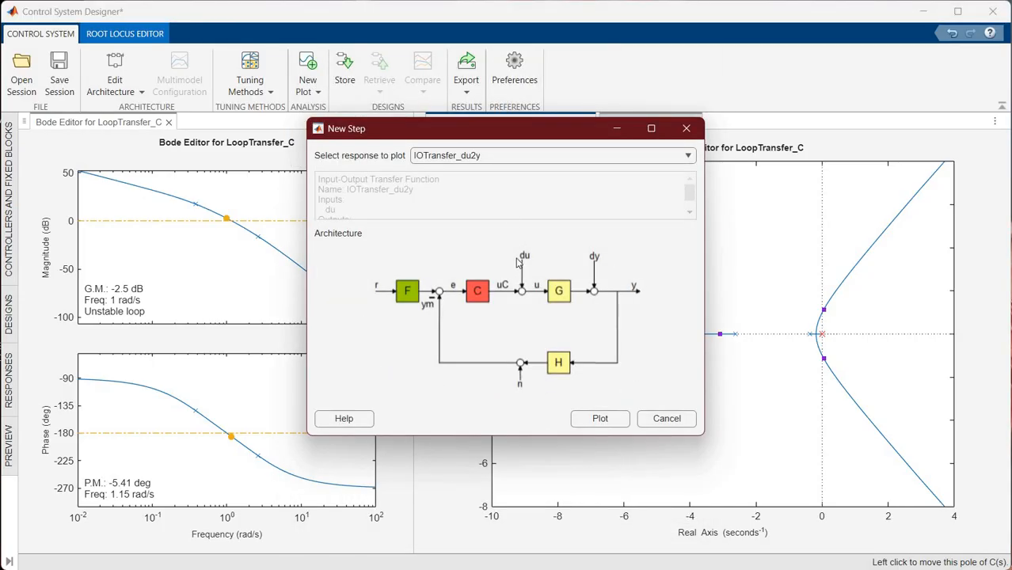
left_click(491, 157)
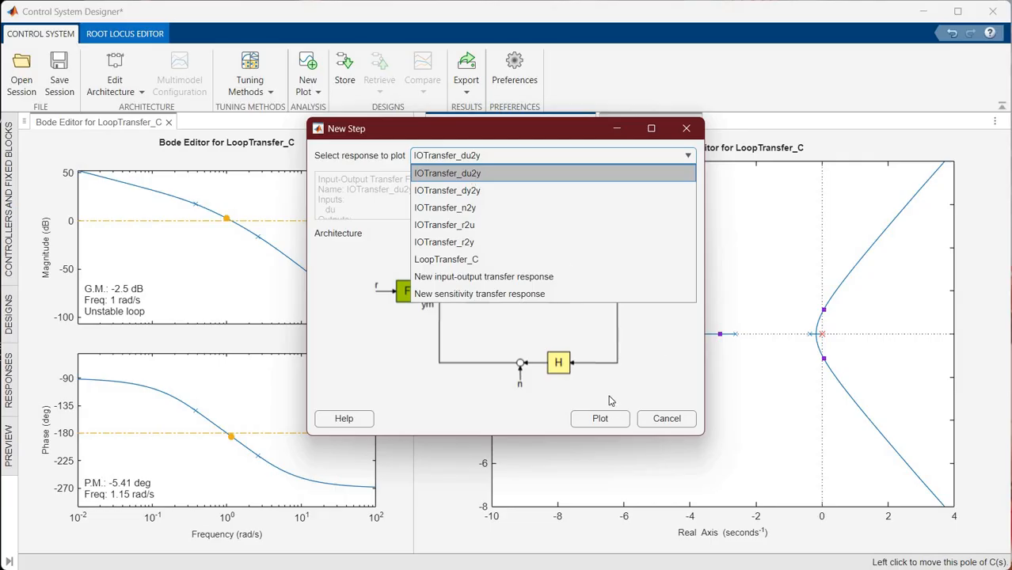
left_click(473, 175)
left_click(599, 419)
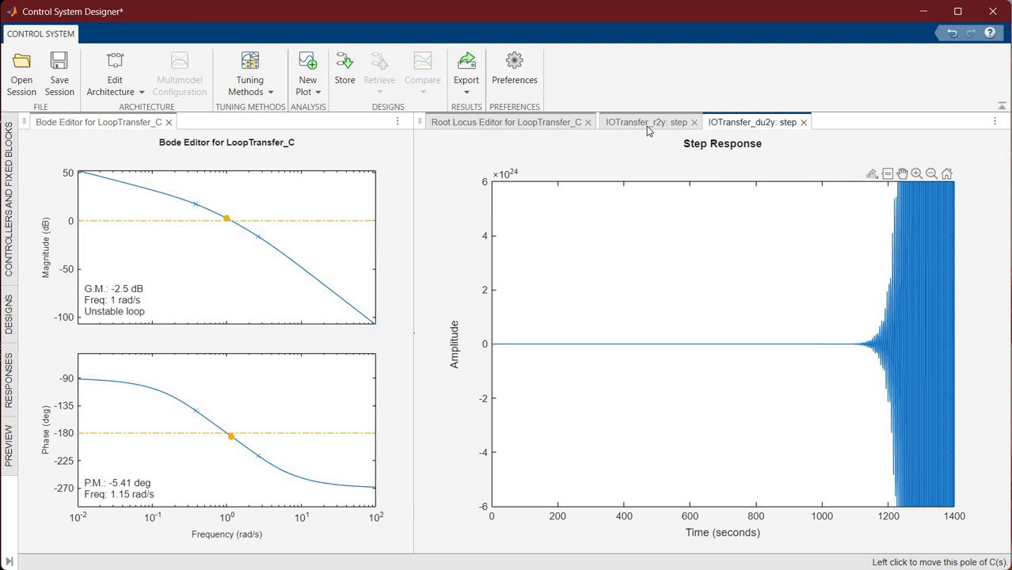
left_click(565, 124)
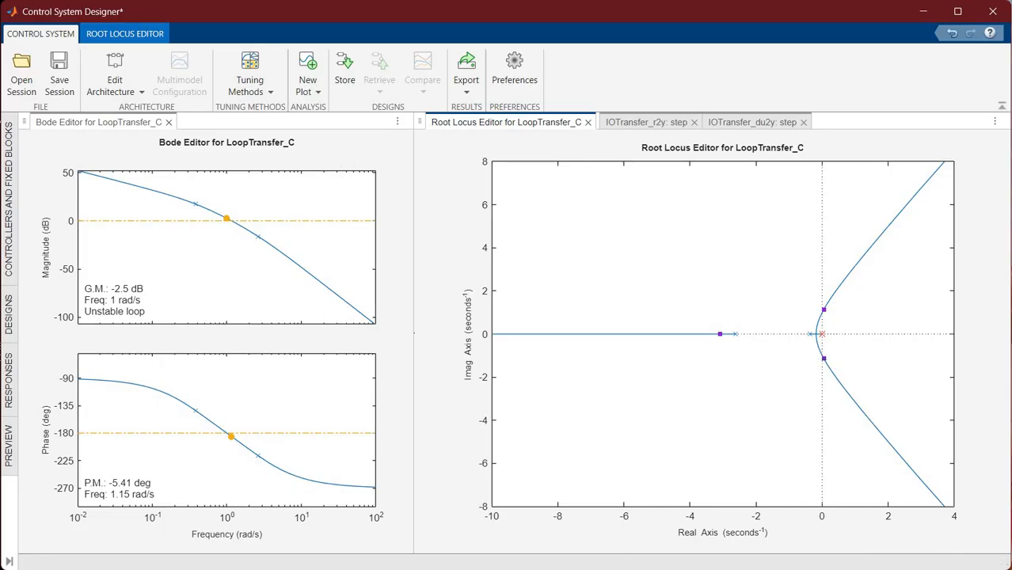
Review the reference tracking and disturbance rejection error specifications in the live script alongside the Configuration 1 block diagram.
key("alt+Tab")
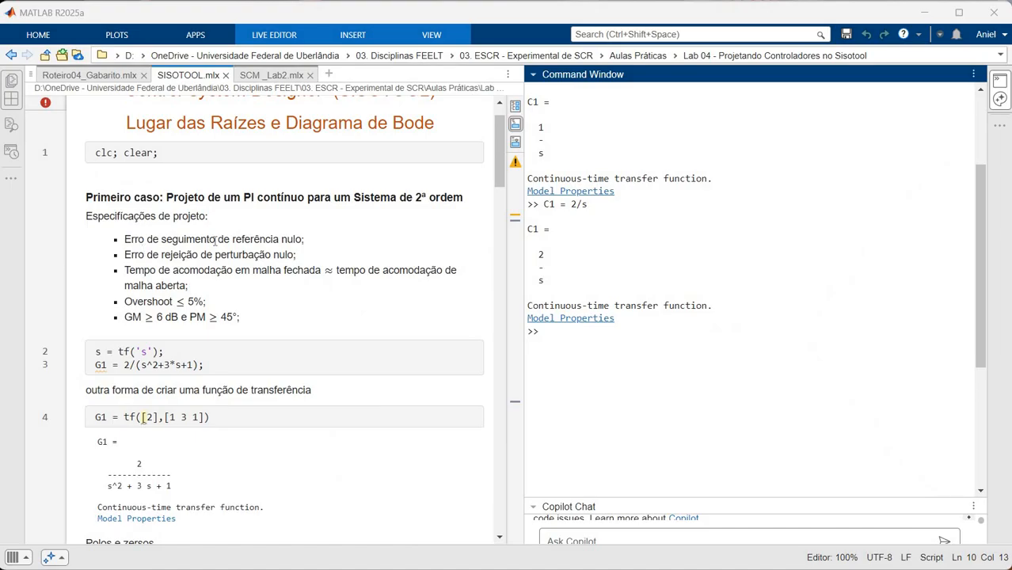
triple_click(216, 241)
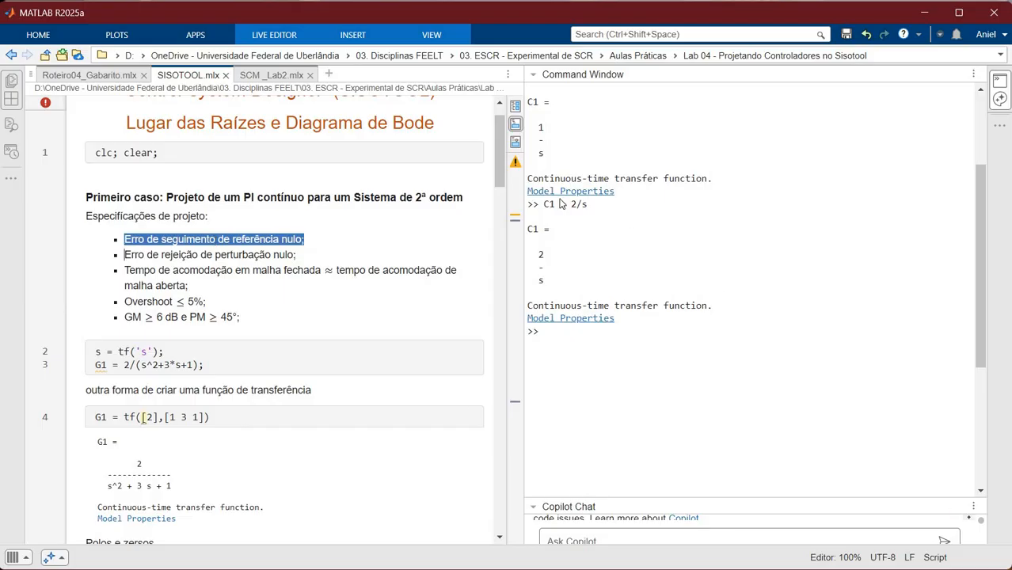
key("alt+Tab")
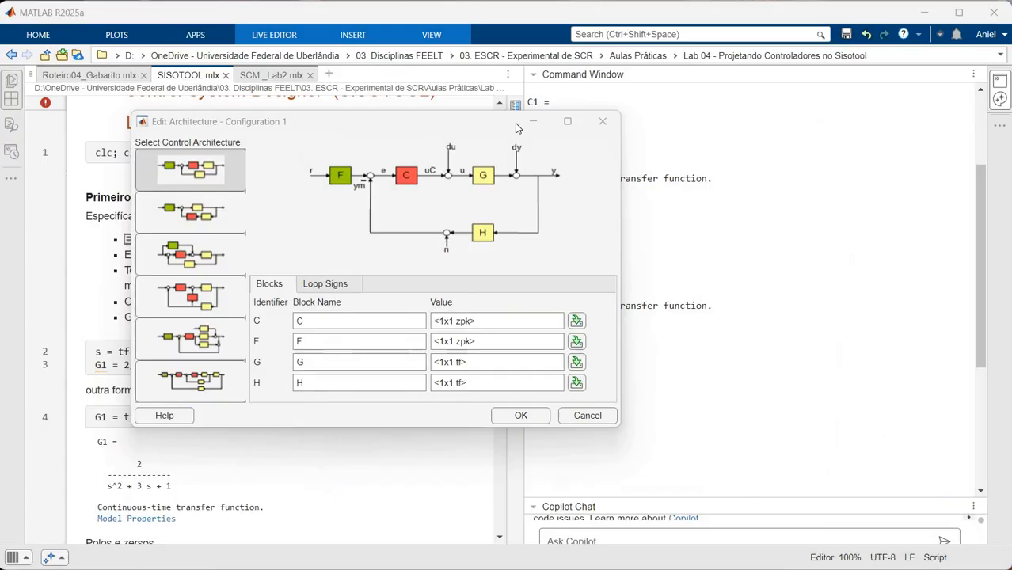
left_click(184, 261)
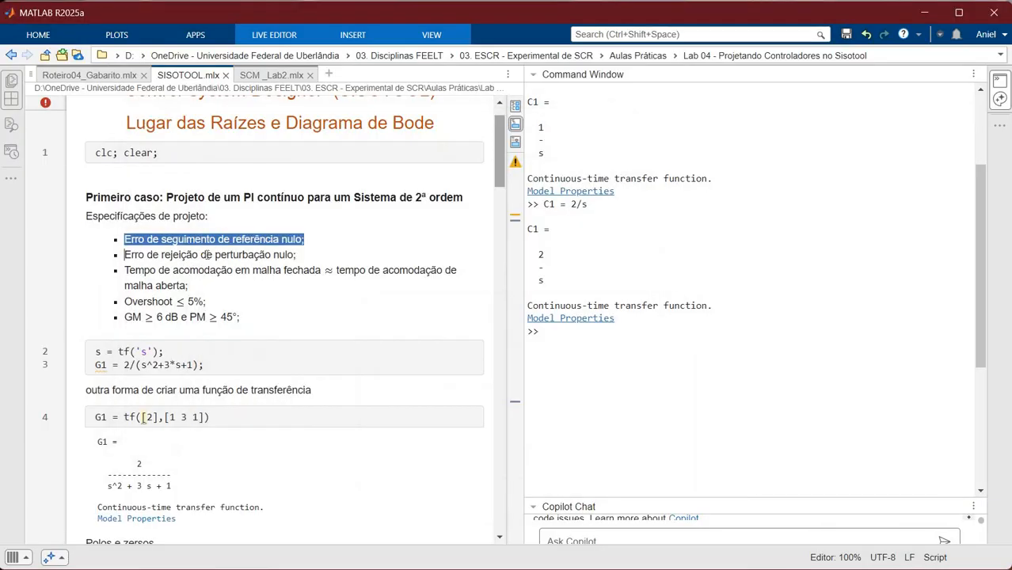
triple_click(206, 255)
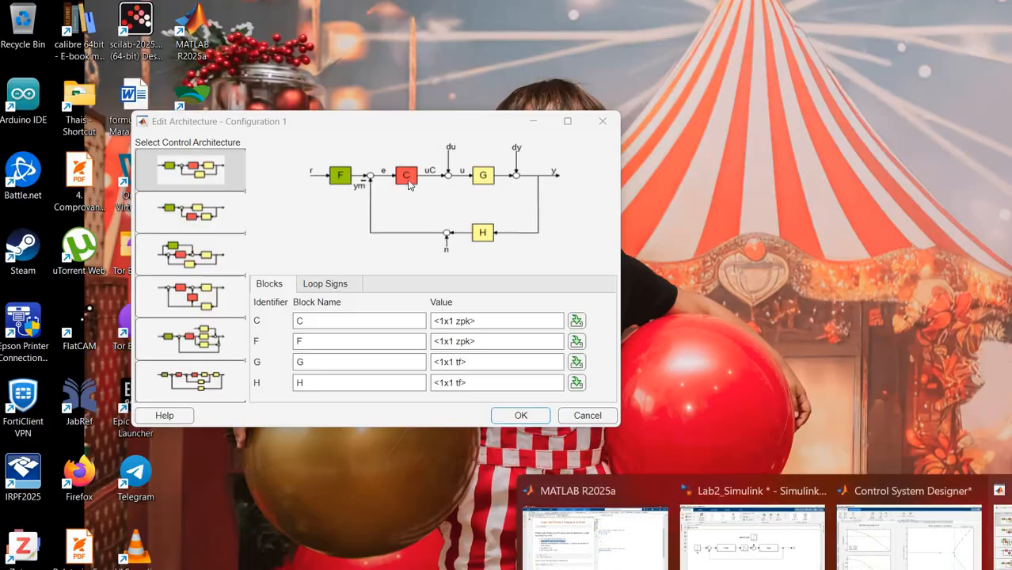
left_click(1000, 527)
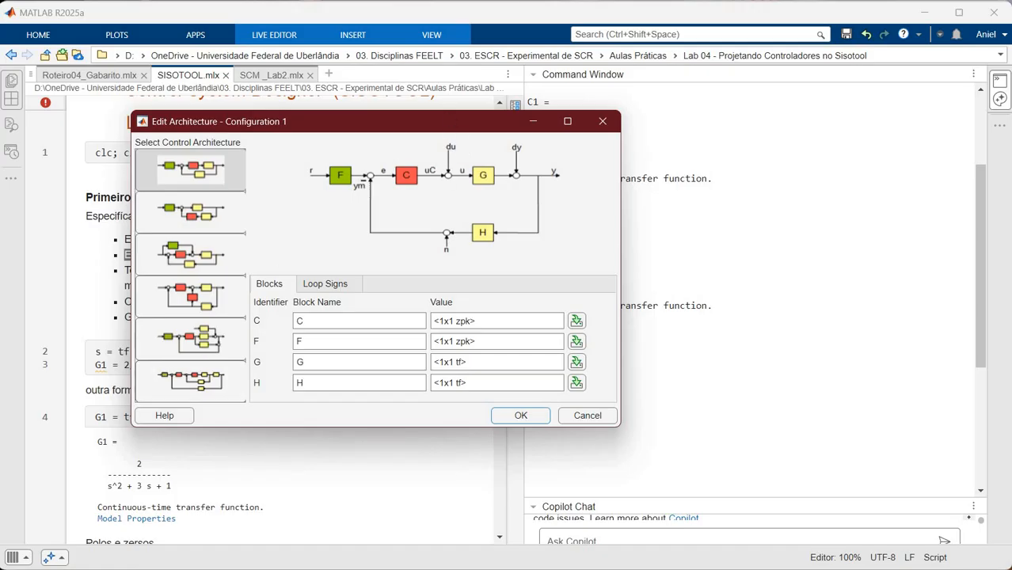
Switch back to the Control System Designer and open compensator C in the Compensator Editor.
key("alt+Tab")
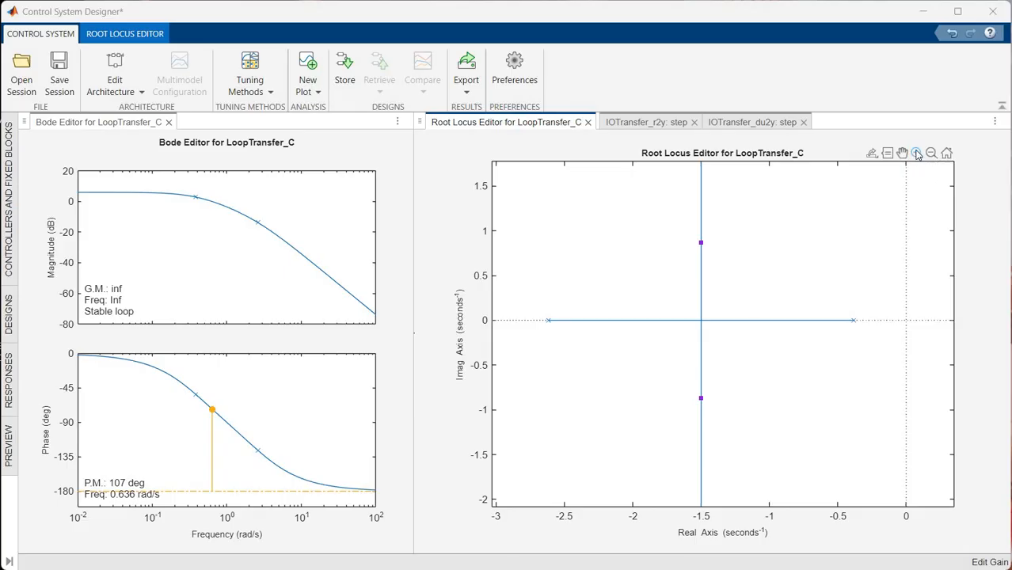
left_click(917, 153)
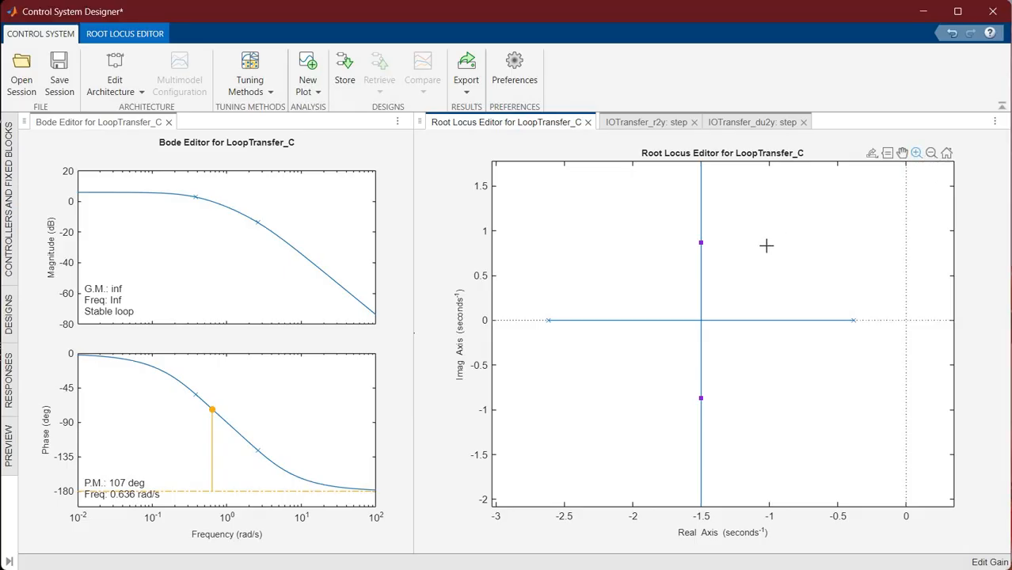
left_click(918, 154)
right_click(744, 237)
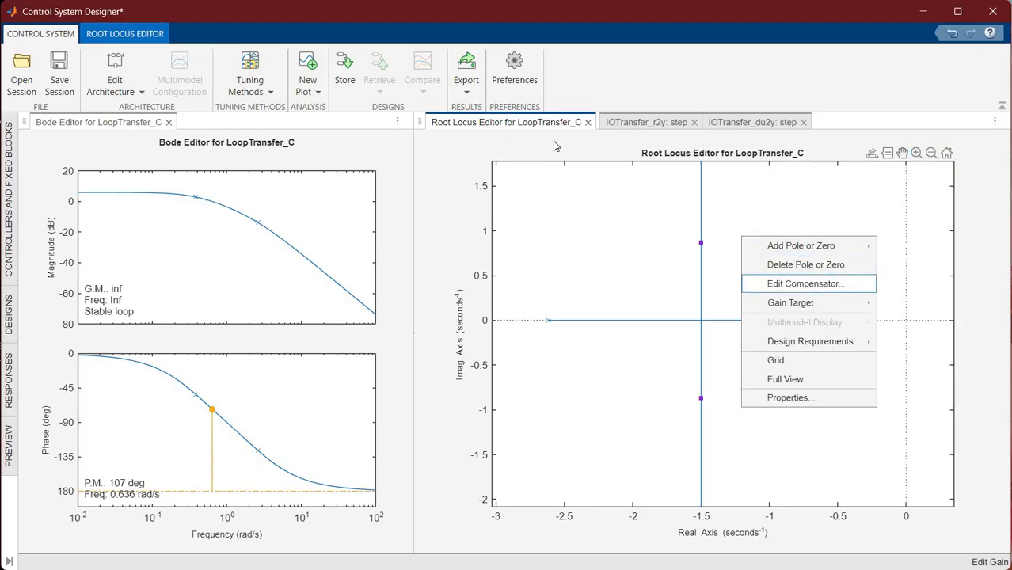
left_click(11, 199)
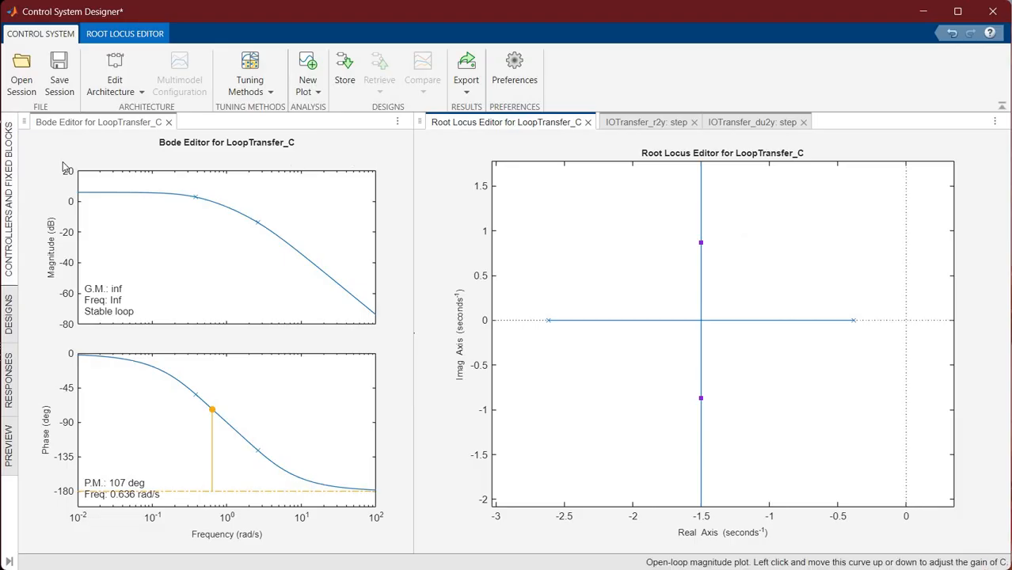
double_click(27, 140)
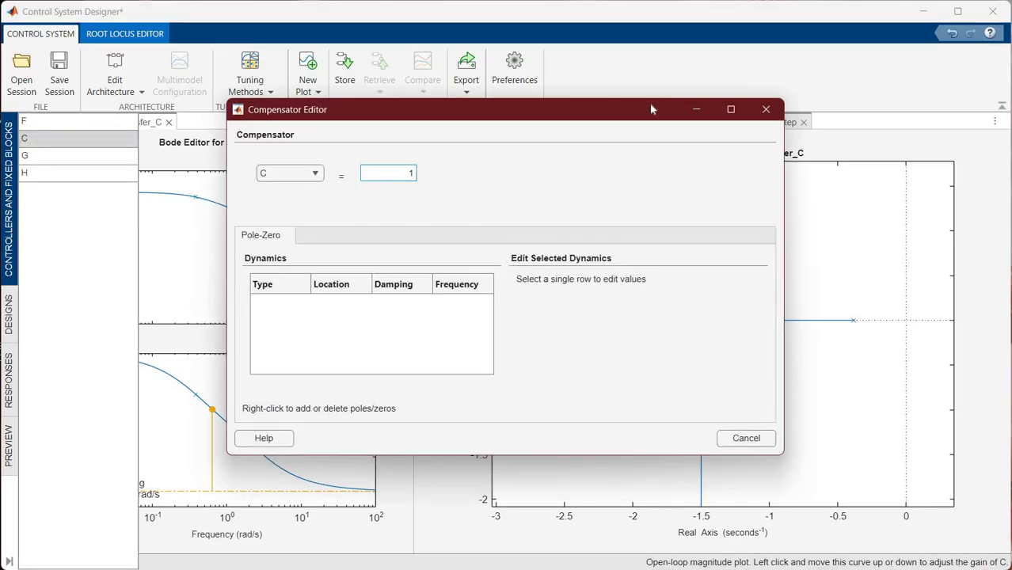
Set the compensator format to Zero/pole/gain in the editor preferences, and reopen compensator C in the Compensator Editor.
left_click(514, 69)
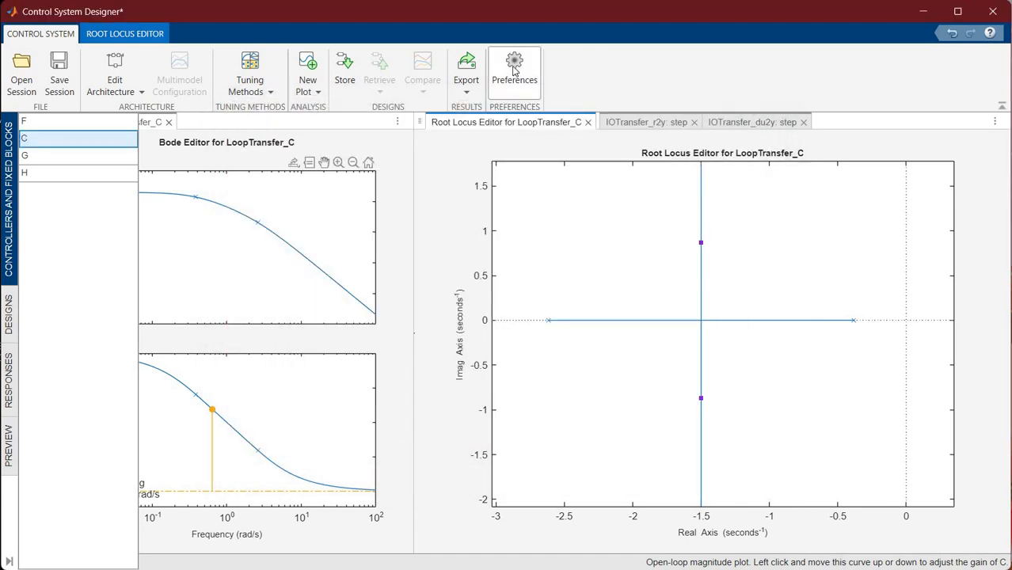
left_click(514, 70)
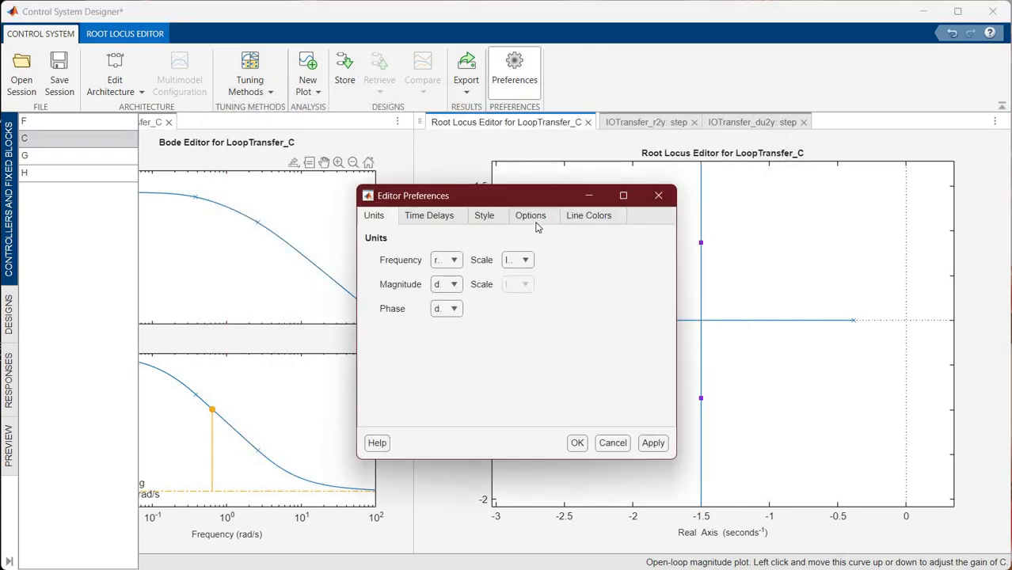
left_click(536, 225)
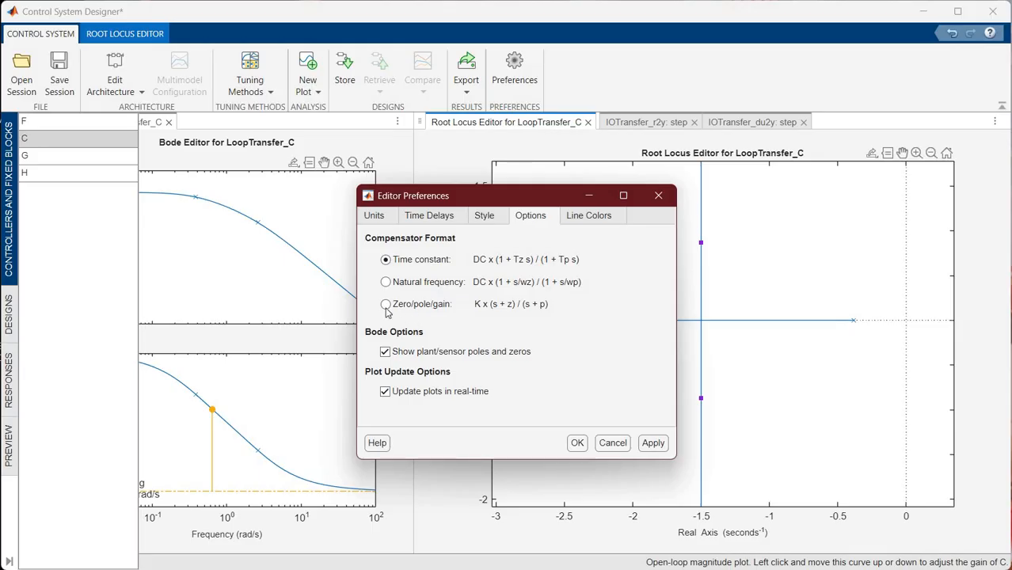
left_click(521, 304)
left_click(50, 140)
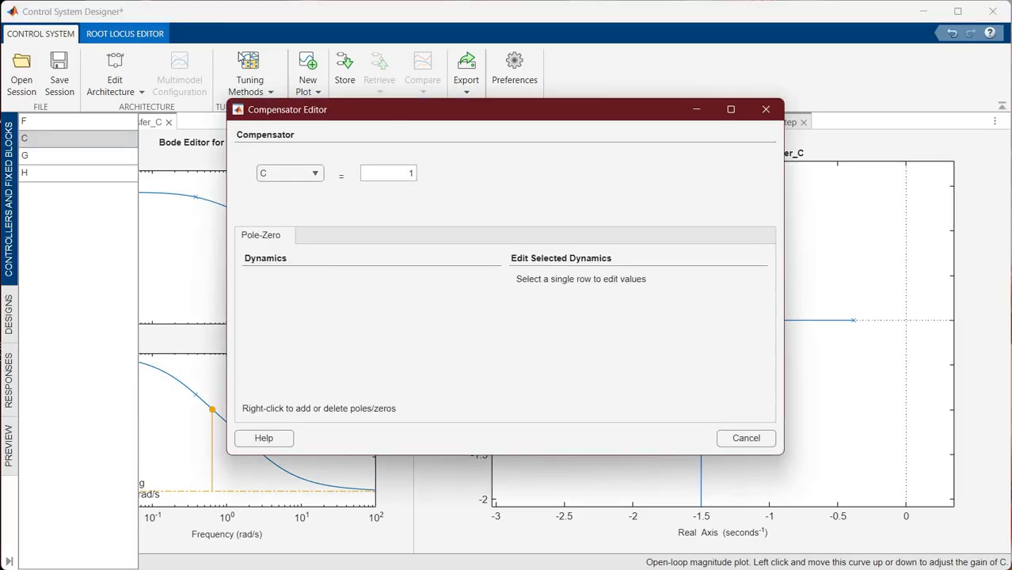
Add an integrator to the dynamics of compensator C in the Compensator Editor.
left_click_drag(238, 109, 63, 254)
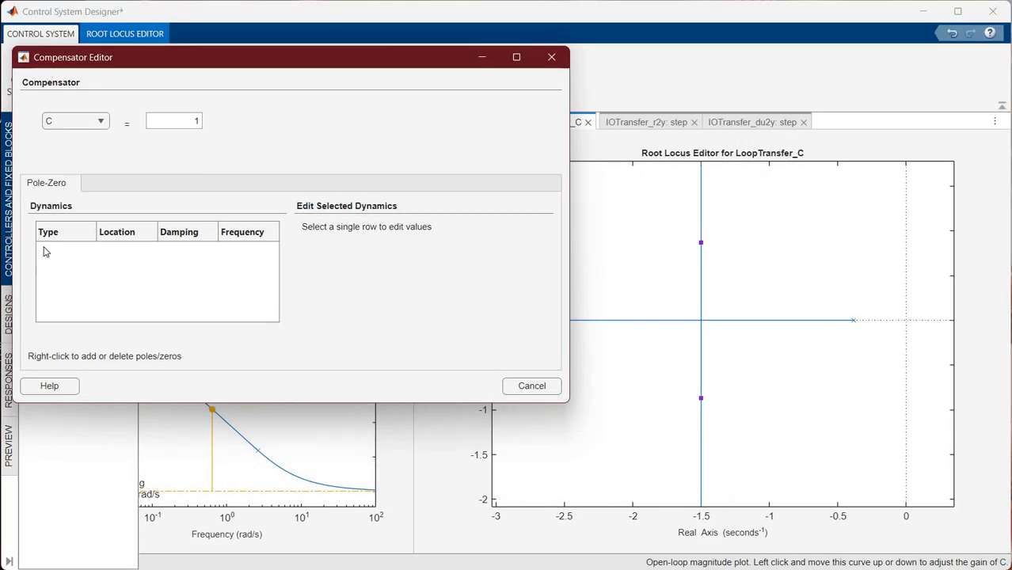
right_click(43, 248)
left_click(106, 260)
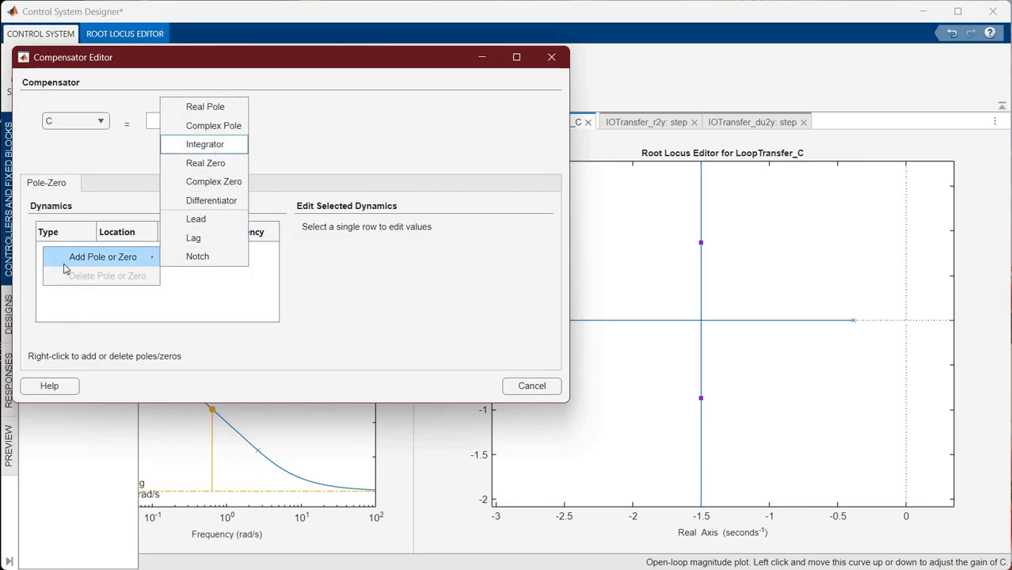
key("Return")
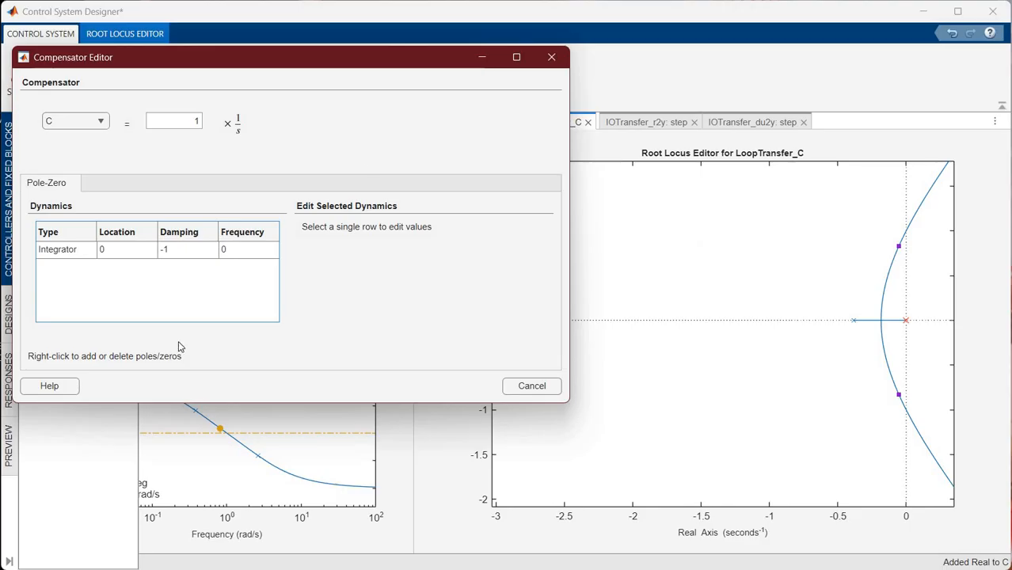
Move the Compensator Editor window out of the way to uncover the Bode and root locus plots.
left_click(482, 57)
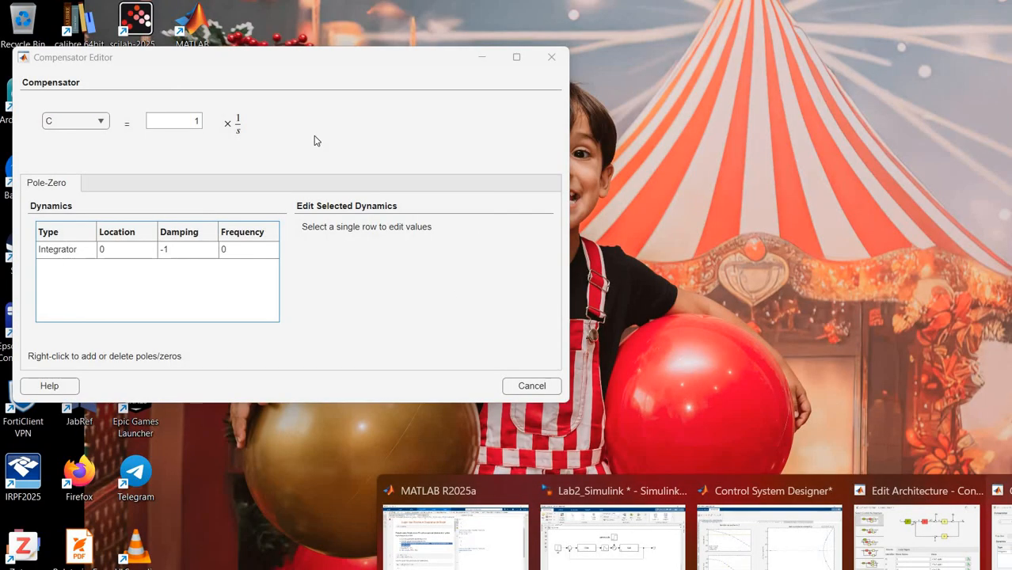
left_click(307, 67)
left_click_drag(364, 55, 348, 73)
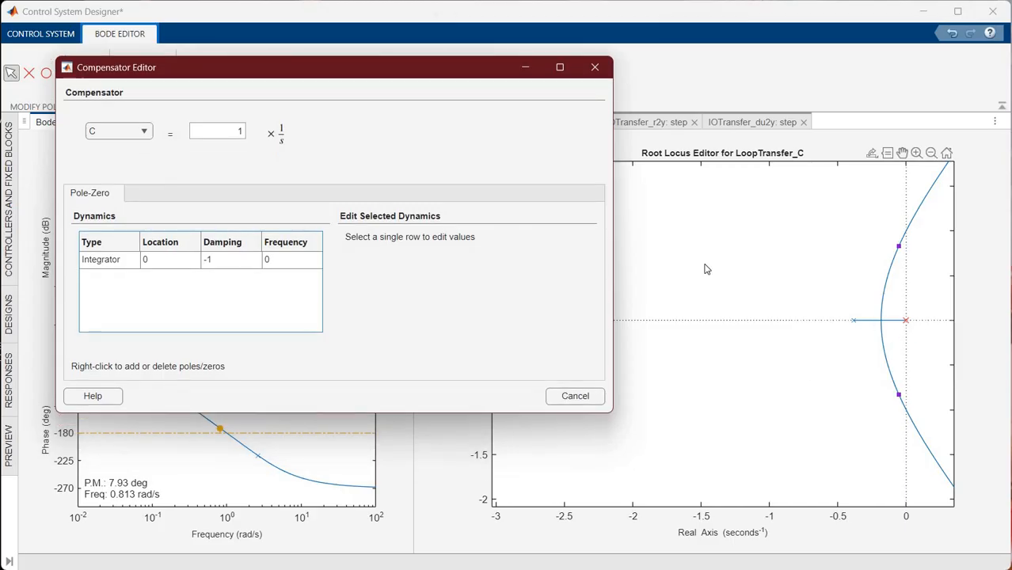
left_click_drag(472, 66, 309, 143)
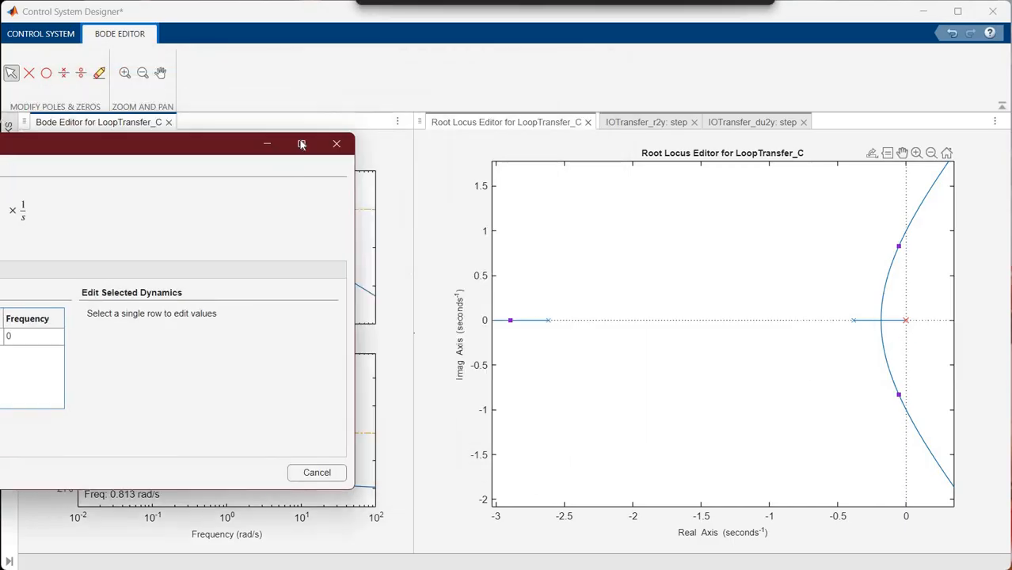
left_click_drag(453, 75, 0, 98)
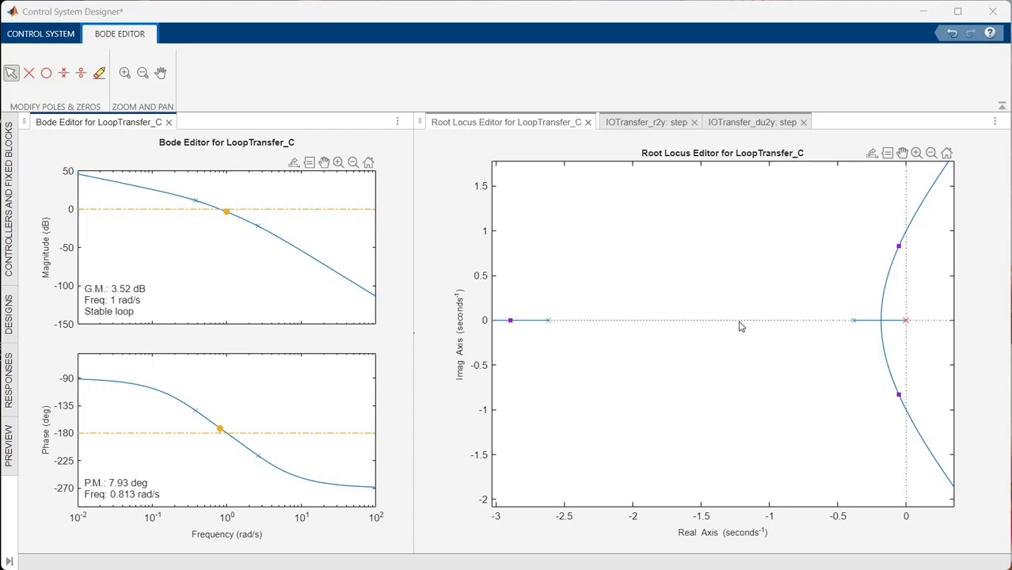
Add a real zero to compensator C on the root locus at about -0.4, next to the slower plant pole.
left_click(45, 73)
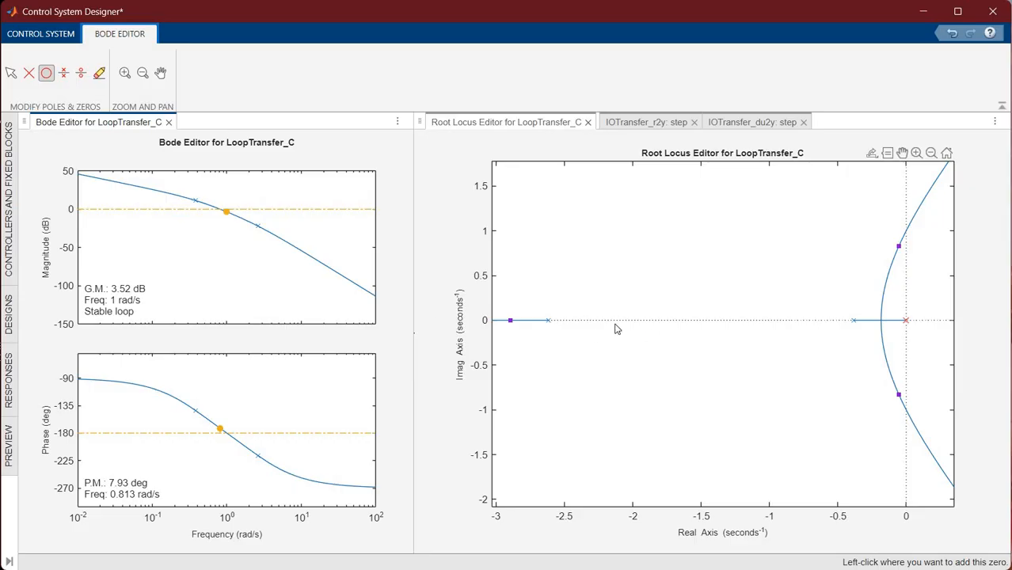
left_click(858, 324)
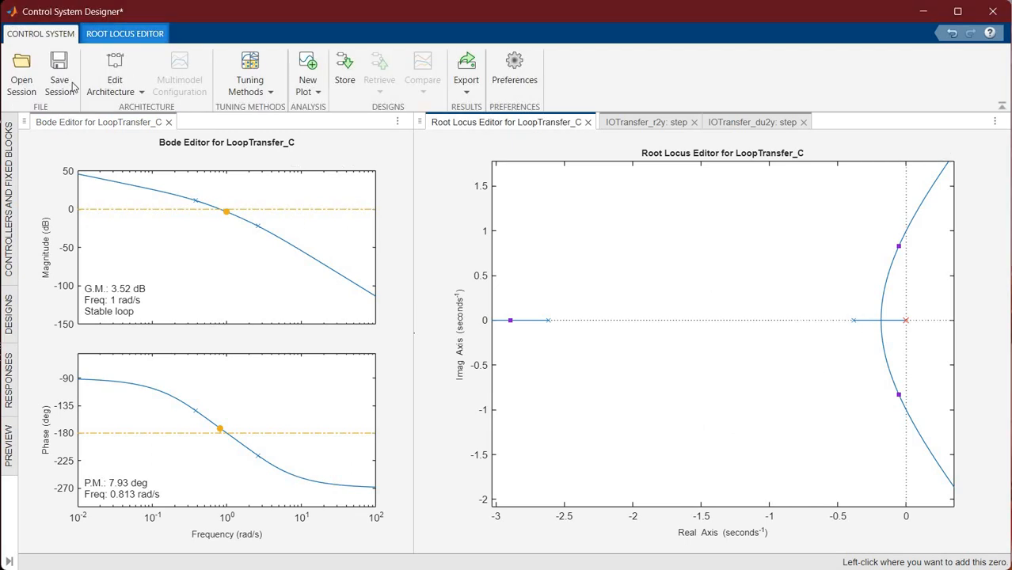
left_click(46, 74)
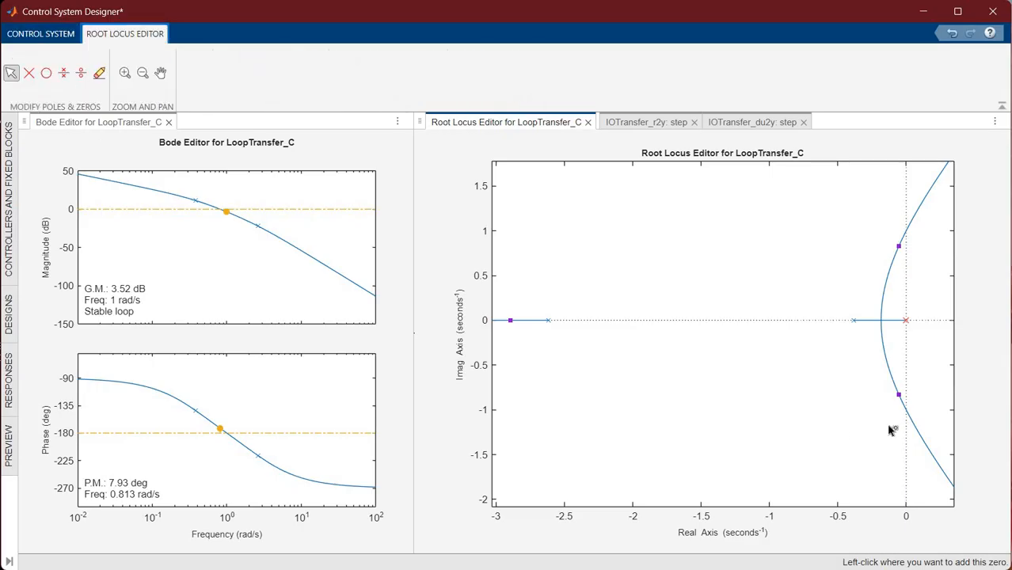
left_click(851, 320)
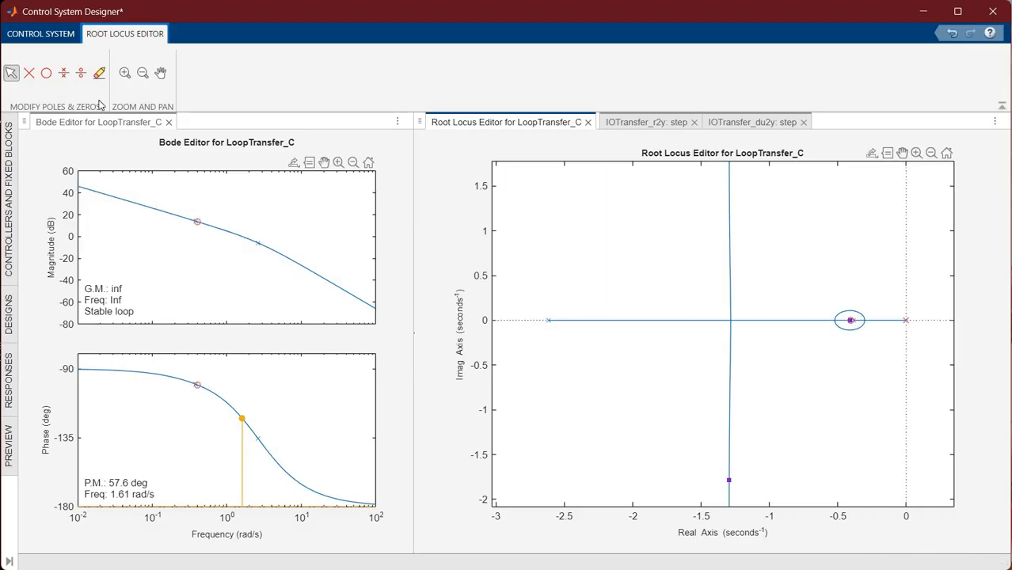
Move the compensator zero onto the slower plant pole at s = -0.38 and restore the full view of the root locus.
left_click(127, 73)
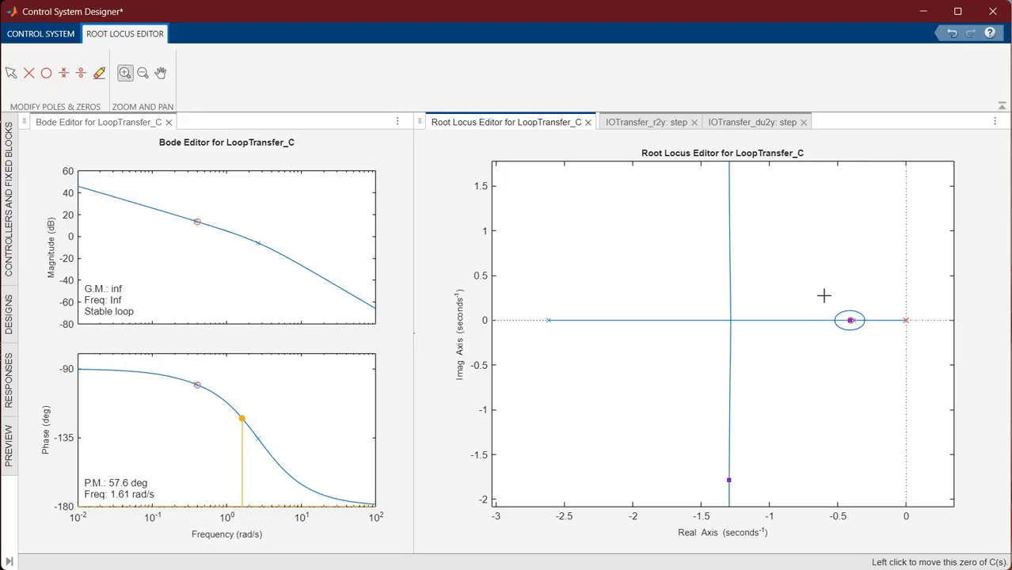
left_click_drag(825, 296, 879, 340)
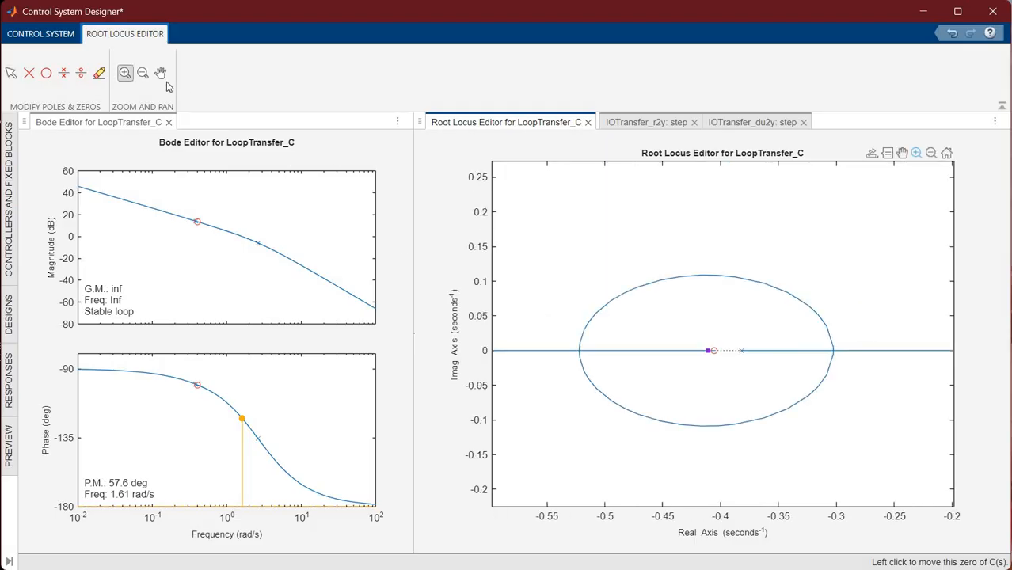
left_click(125, 80)
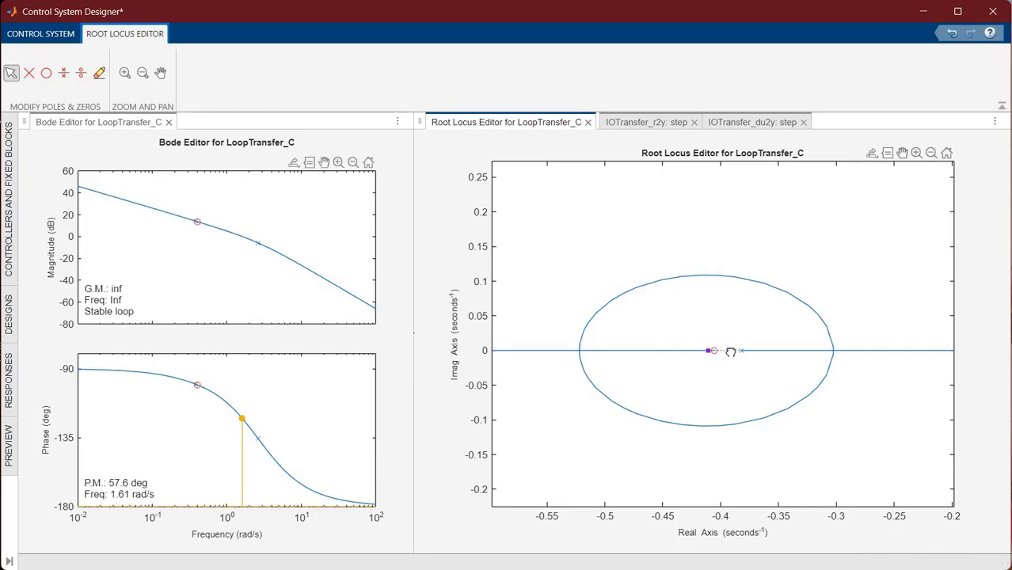
left_click_drag(742, 352, 648, 283)
right_click(648, 284)
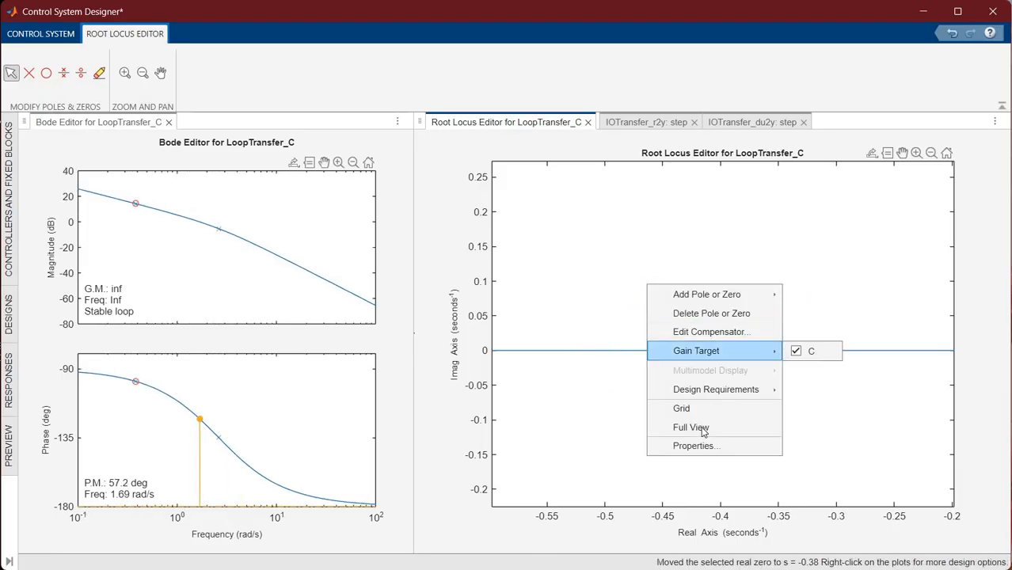
left_click(691, 427)
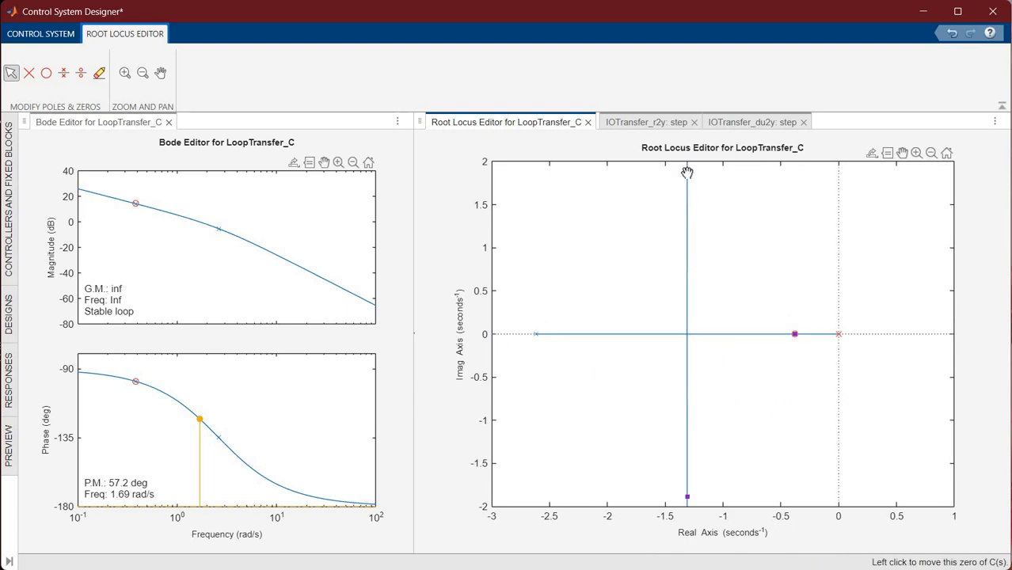
Move the complex closed-loop pole along the locus to about -1.31 + 0.457i, and dock the IOTransfer_r2y step plot with the Bode editor.
left_click(686, 294)
left_click(649, 124)
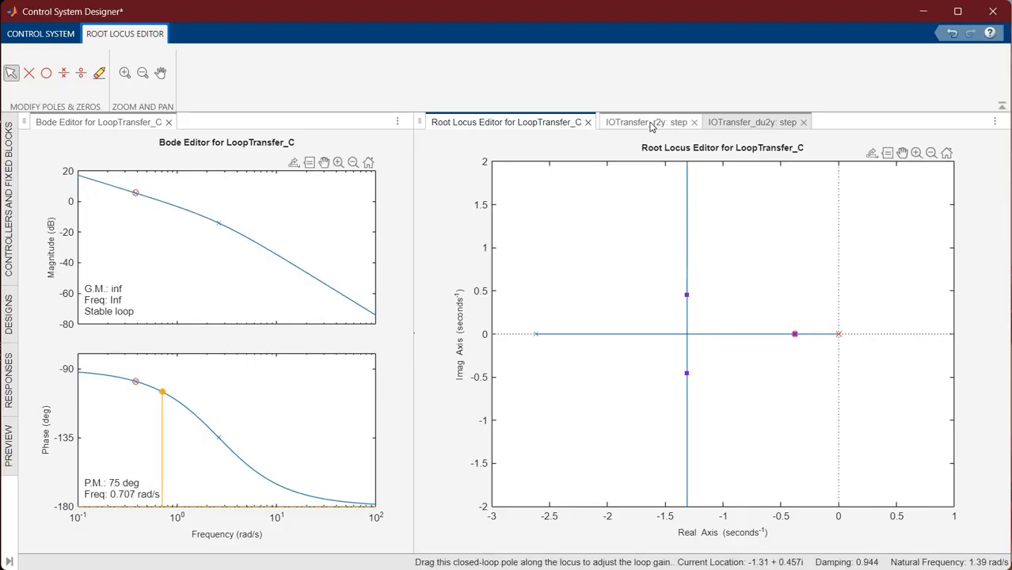
left_click_drag(647, 123, 276, 128)
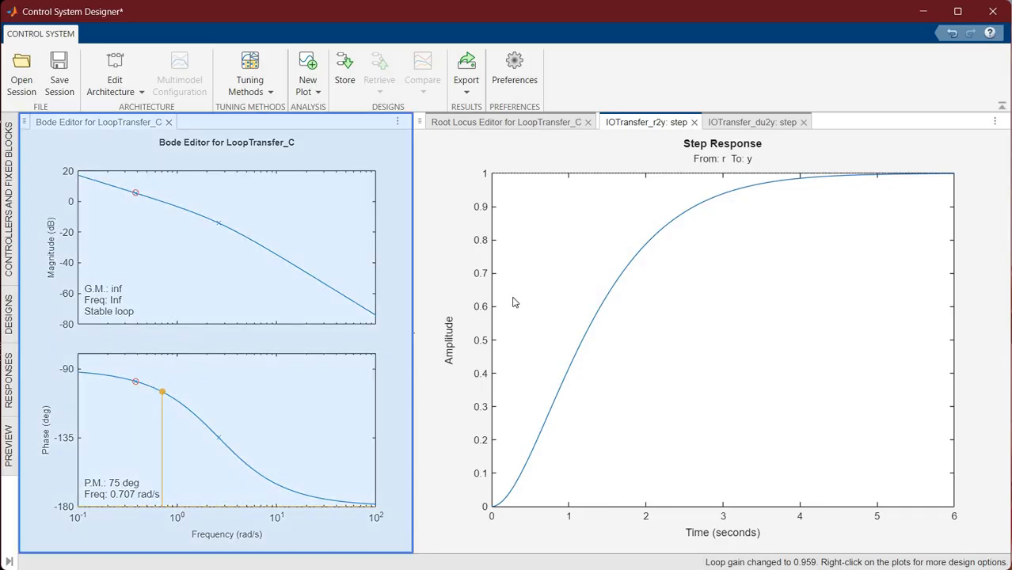
Show the Settling Time characteristic on the IOTransfer_r2y step response and display its data label.
right_click(253, 302)
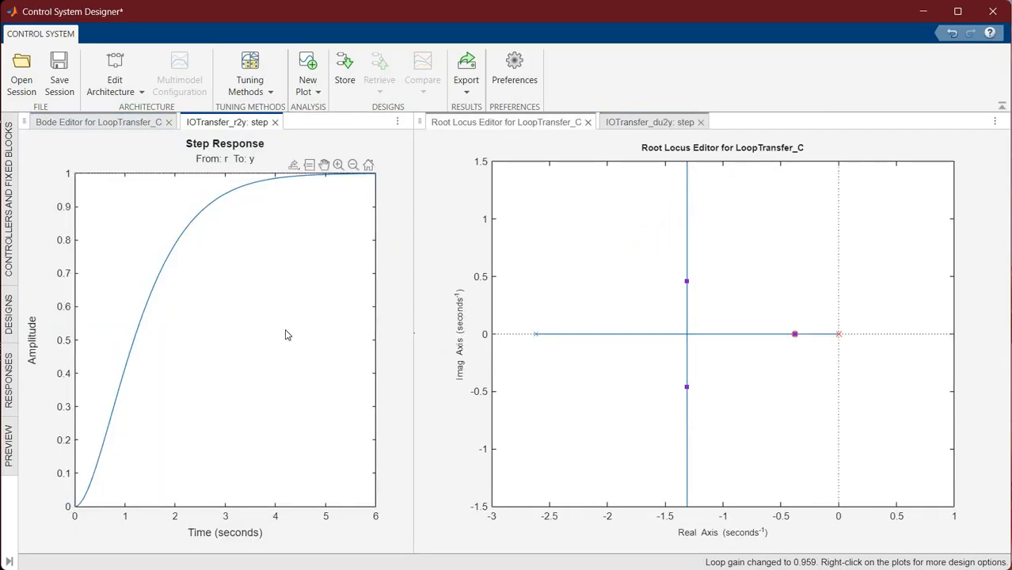
mouse_move(377, 331)
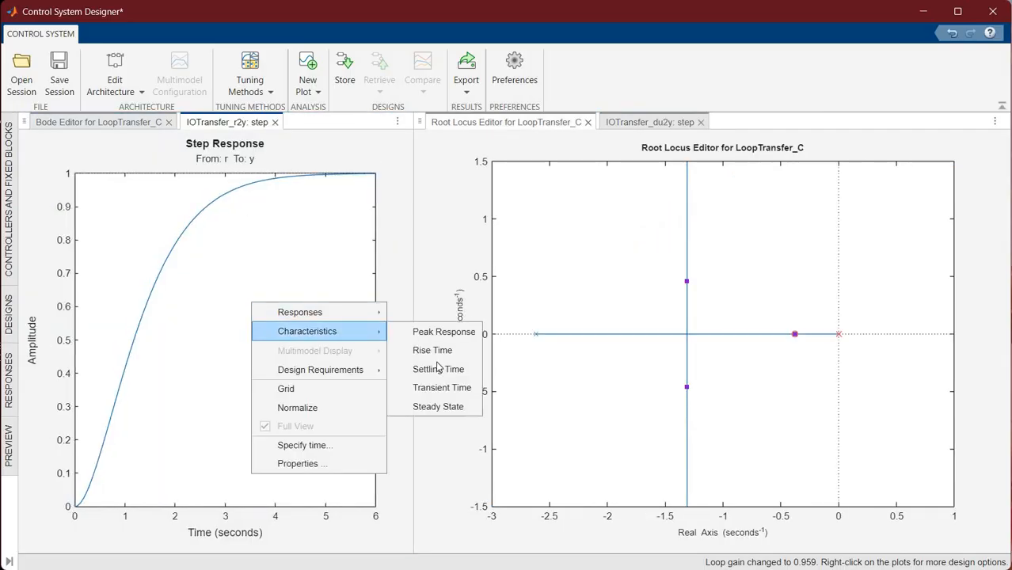
left_click(436, 370)
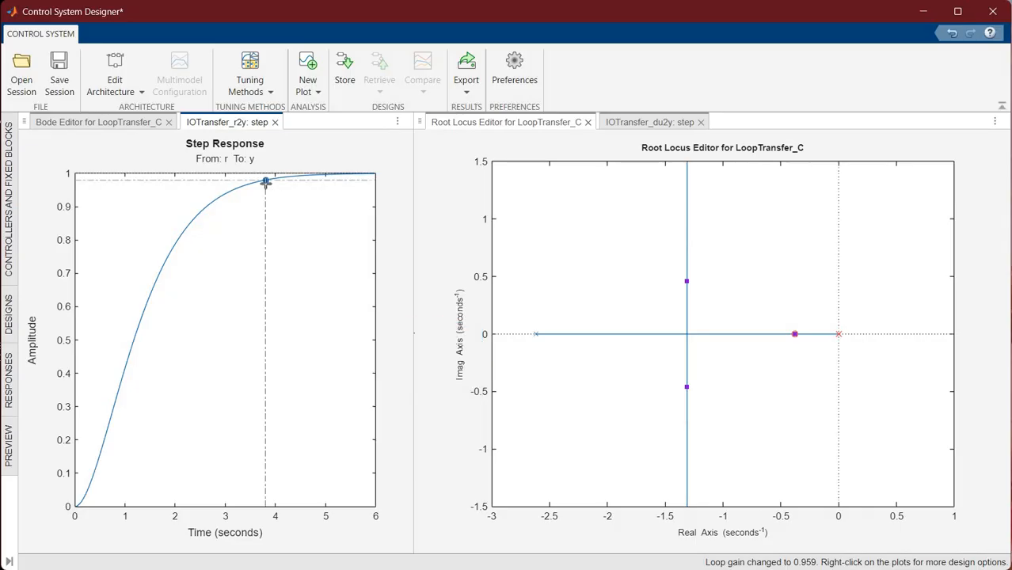
left_click(266, 182)
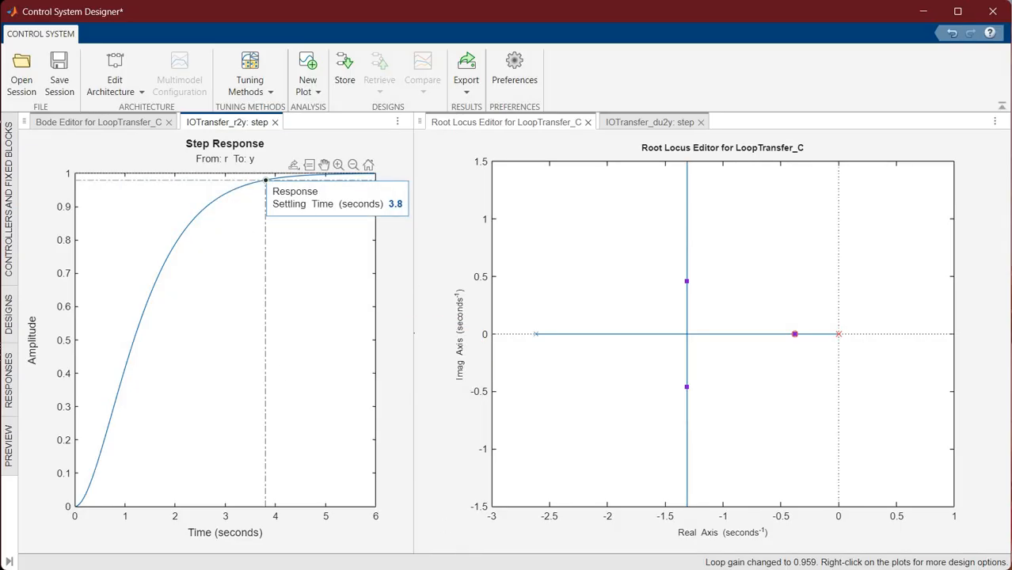
Switch to the SISOTOOL.mlx live script in MATLAB and review the specification relating closed-loop to open-loop settling time.
left_click(506, 540)
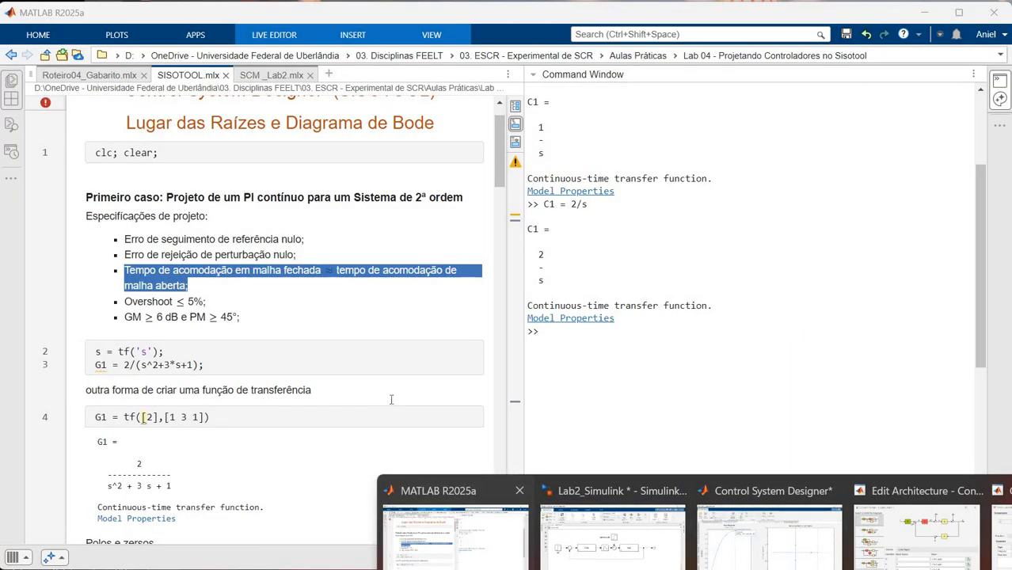
scroll(242, 357, "down", 10)
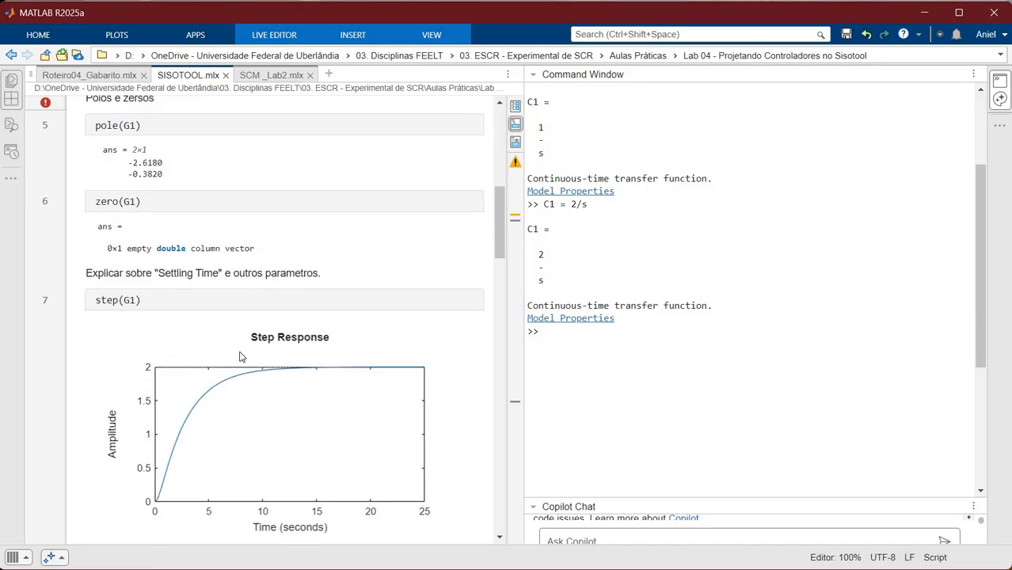
scroll(242, 357, "down", 5)
left_click_drag(191, 311, 226, 311)
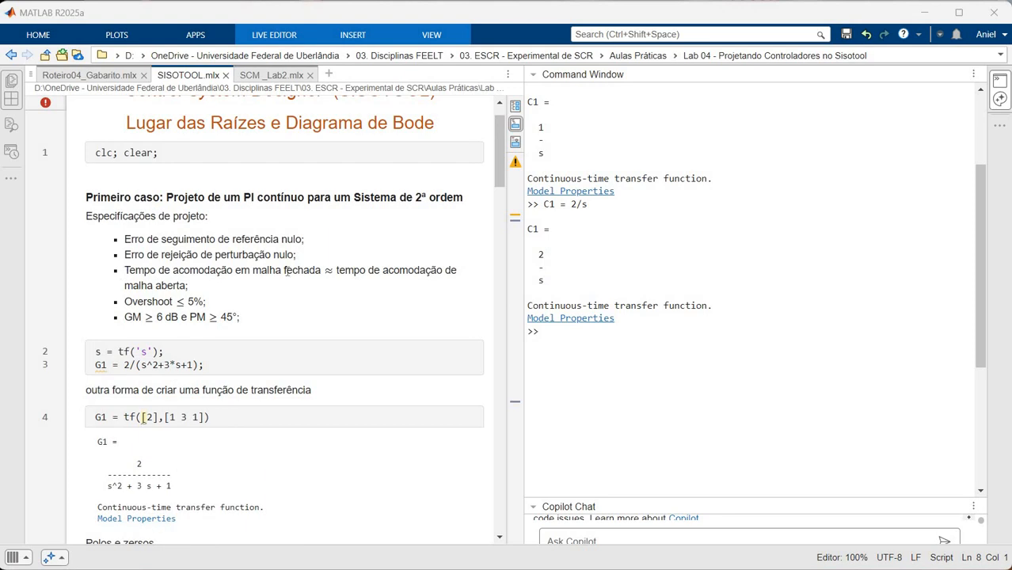
left_click_drag(125, 270, 467, 285)
left_click_drag(192, 291, 196, 293)
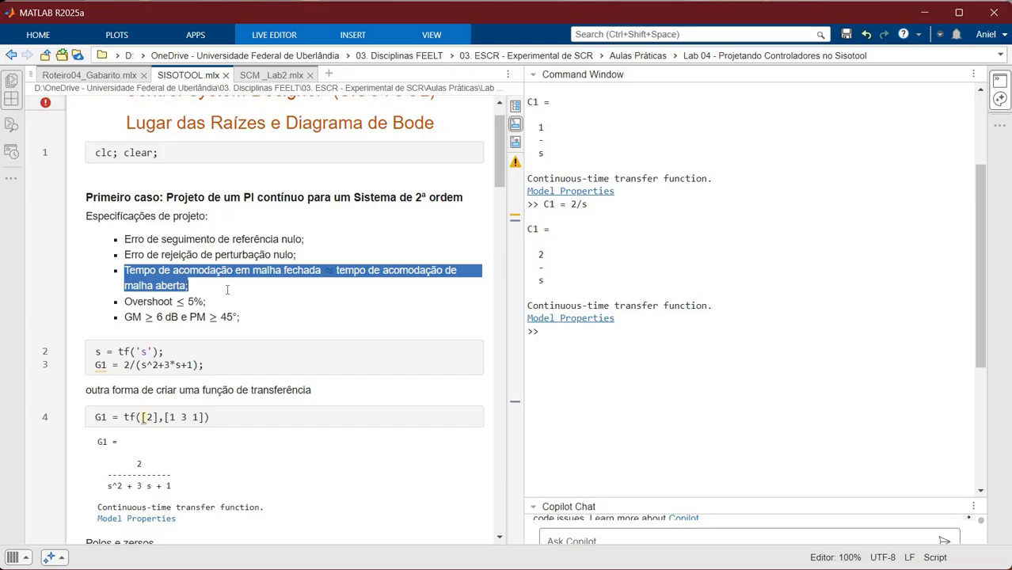
left_click(225, 290)
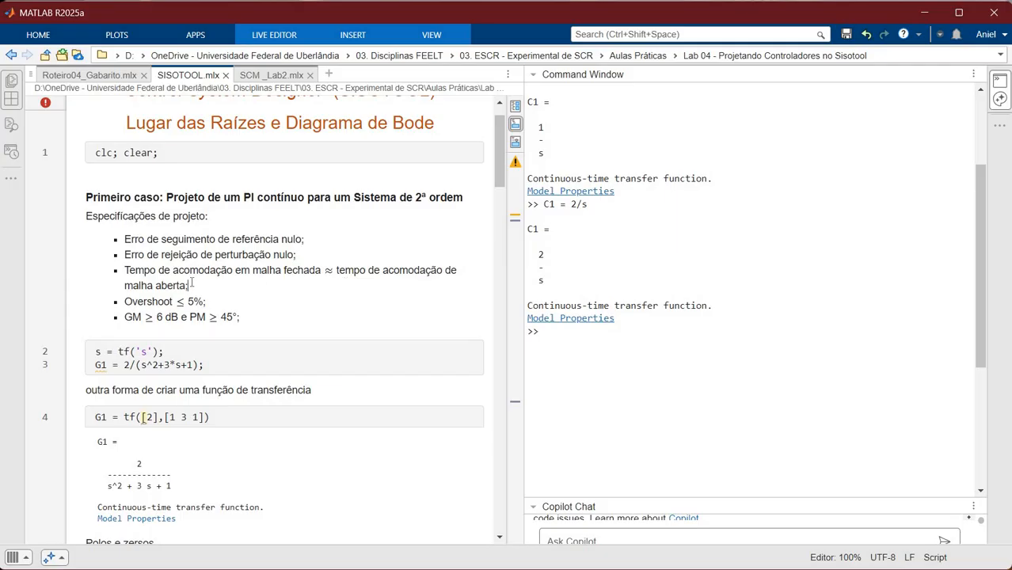
left_click_drag(188, 286, 337, 271)
key("shift+Left")
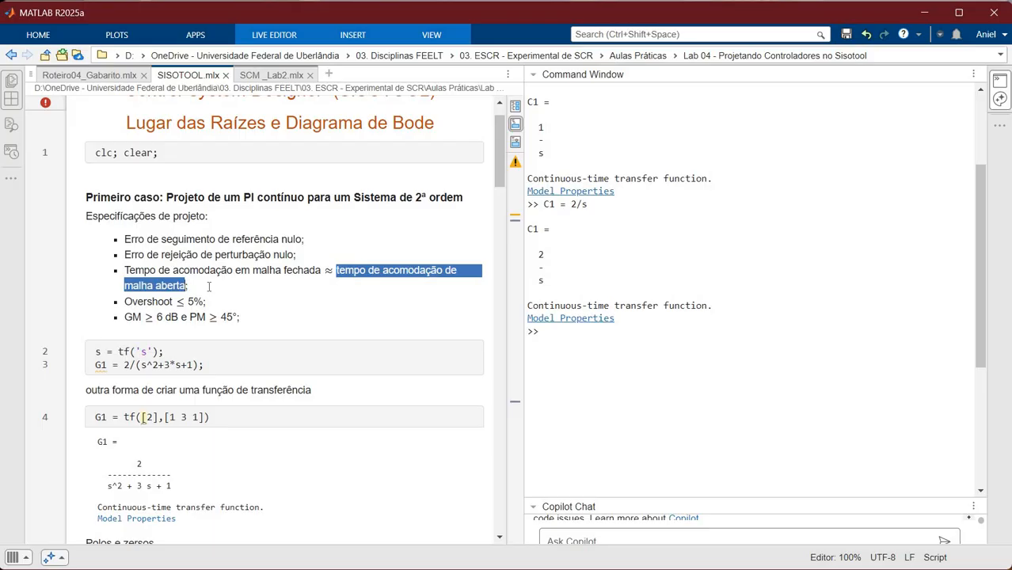
Examine the open-loop step response of G1 and its stepinfo transient and settling times against the design specifications.
scroll(179, 400, "down", 3)
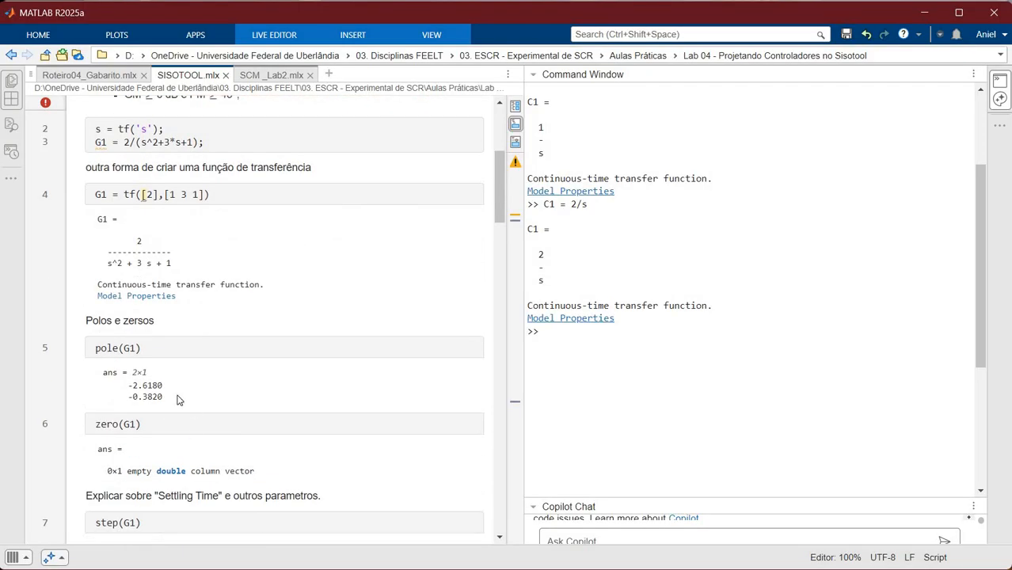
scroll(179, 400, "down", 6)
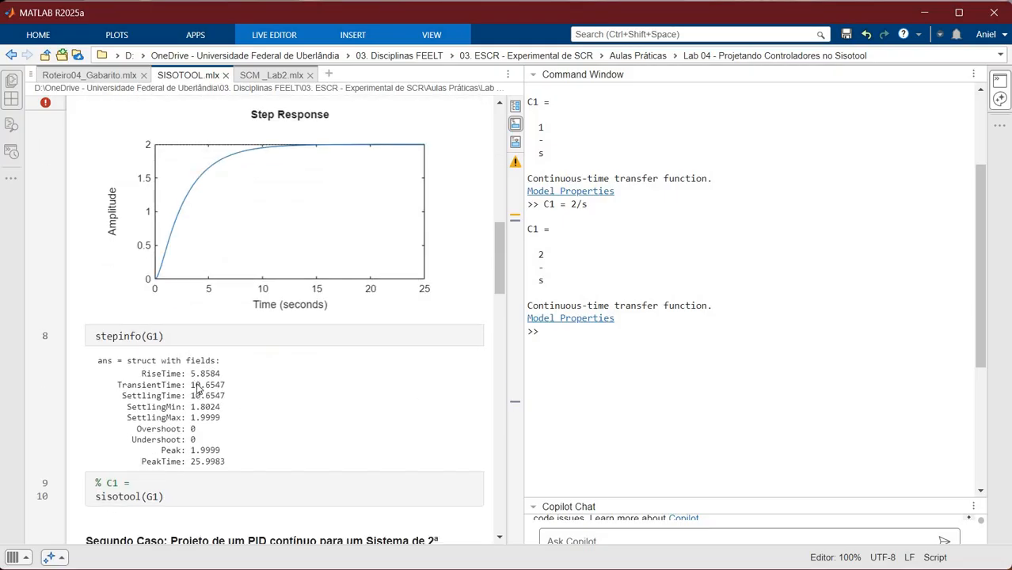
left_click_drag(193, 386, 229, 386)
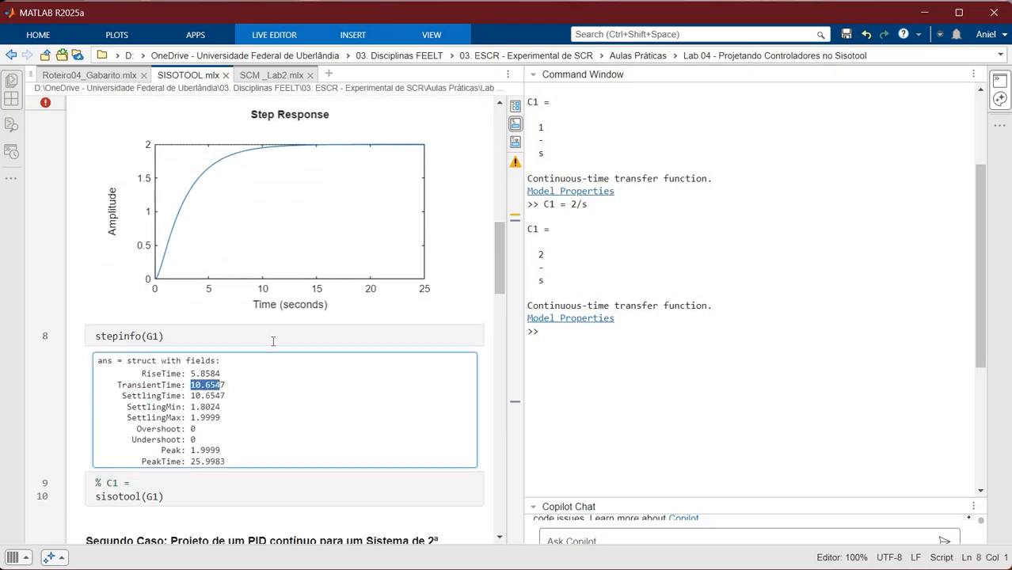
scroll(273, 341, "up", 4)
scroll(210, 332, "down", 2)
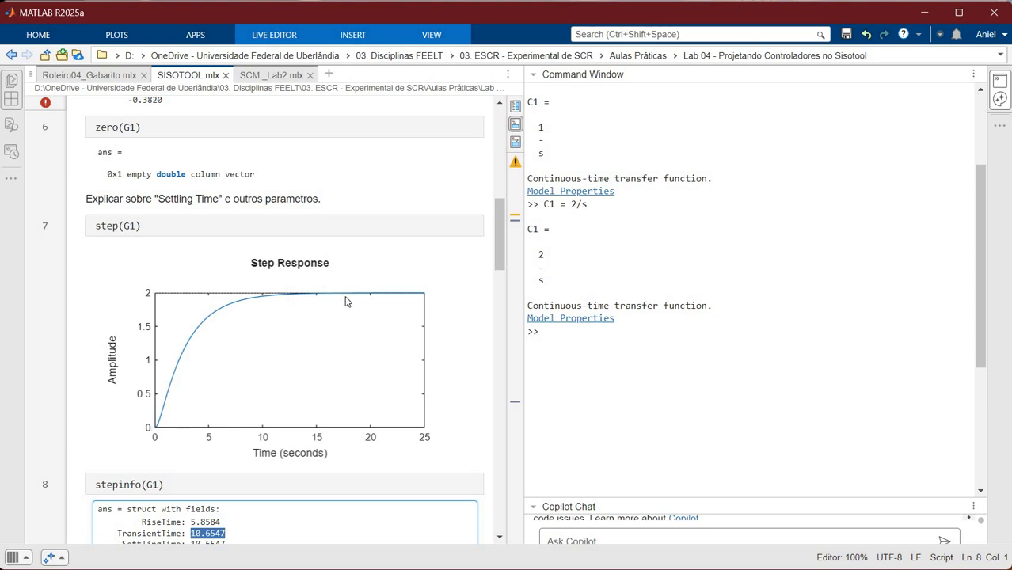
scroll(323, 287, "up", 5)
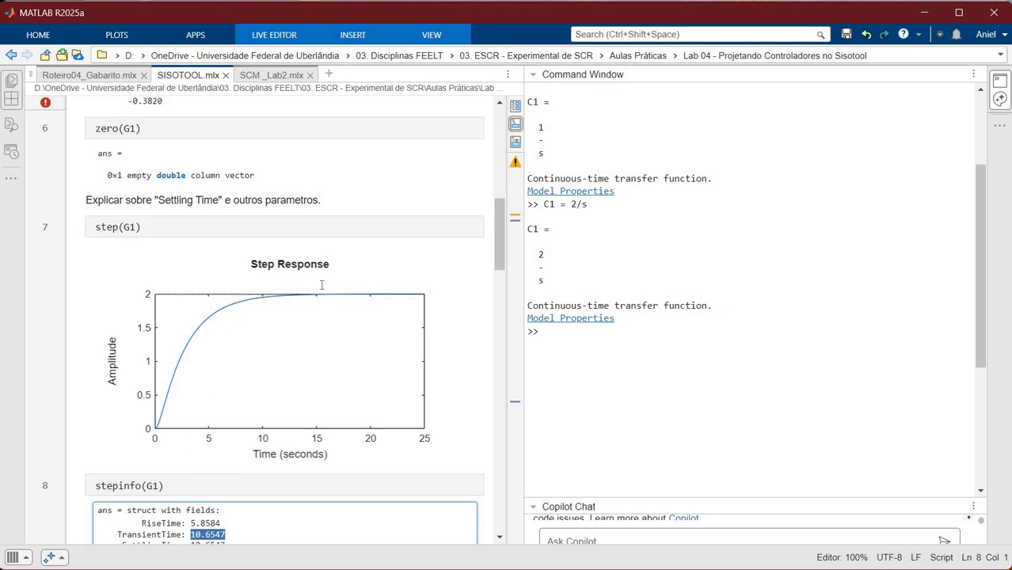
scroll(322, 285, "up", 5)
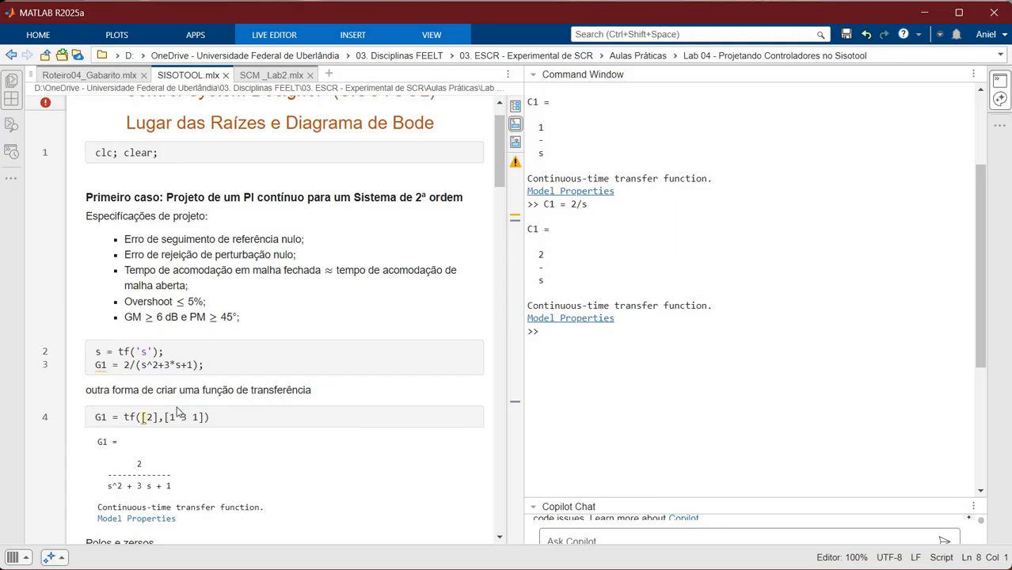
scroll(199, 262, "down", 15)
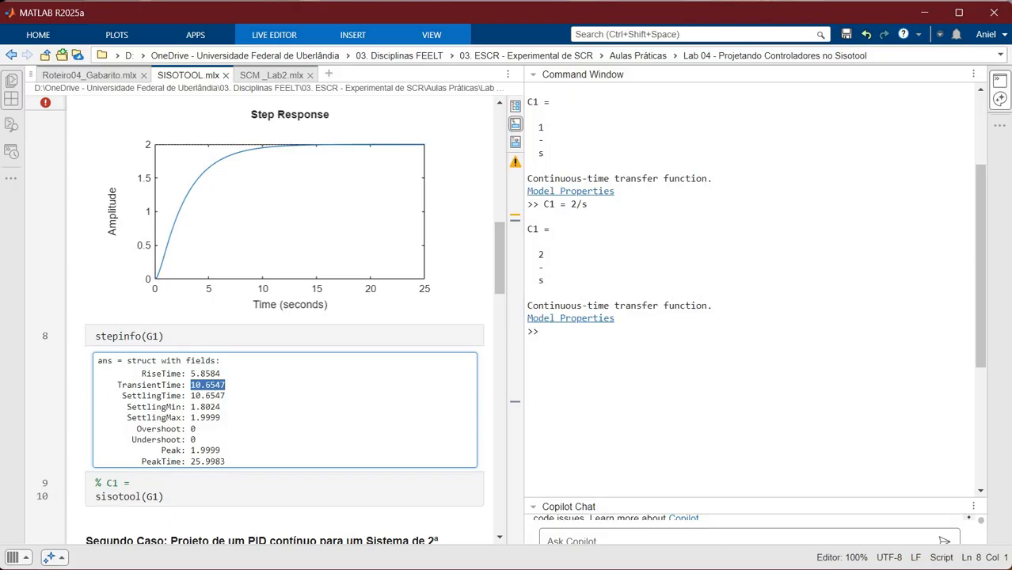
Switch to the Lab2_Simulink model and shift the G22 block and its terminator away from the disturbance sum to make room between them.
mouse_move(776, 568)
left_click(619, 553)
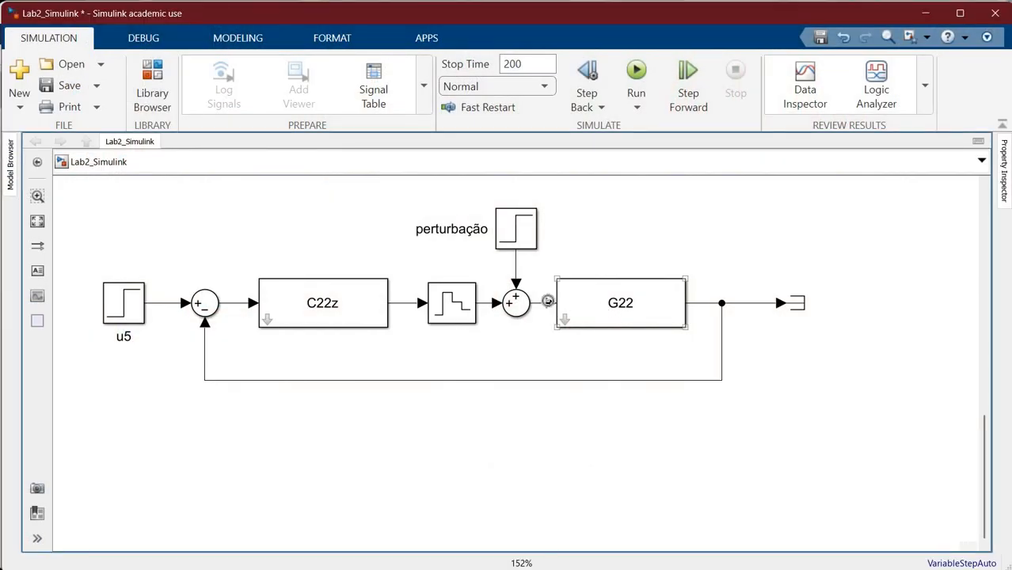
left_click_drag(547, 301, 560, 302)
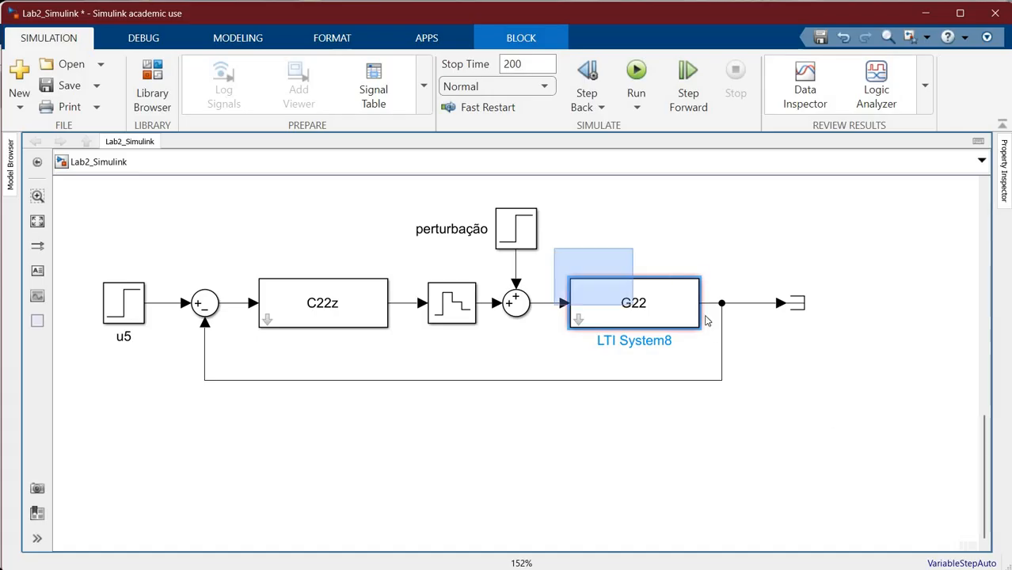
left_click_drag(707, 321, 852, 433)
key("Right")
key("Right")
key("Right")
key("Right")
key("Right")
key("Right")
key("Right")
key("Right")
key("Right")
key("Right")
key("Right")
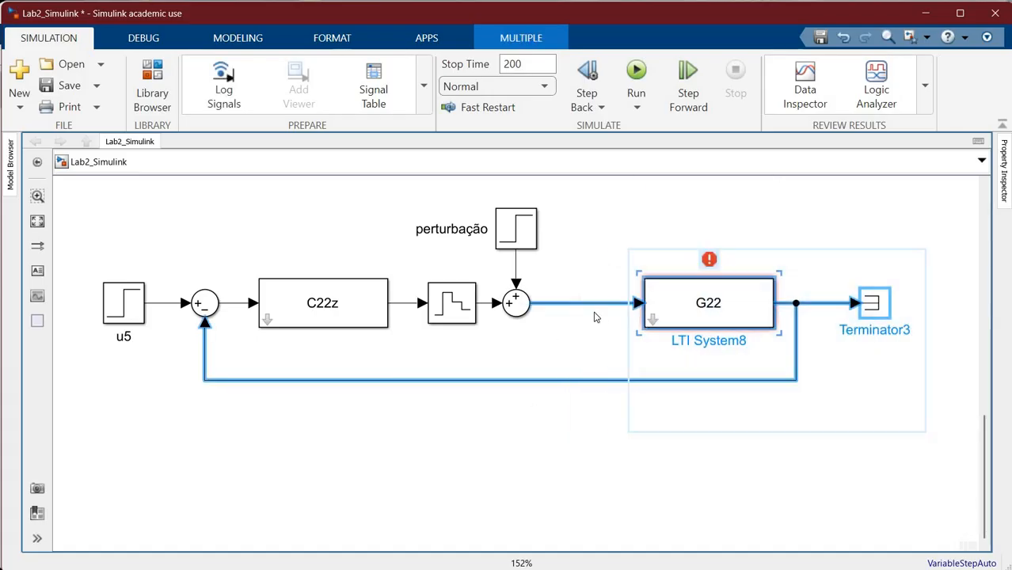
left_click(220, 192)
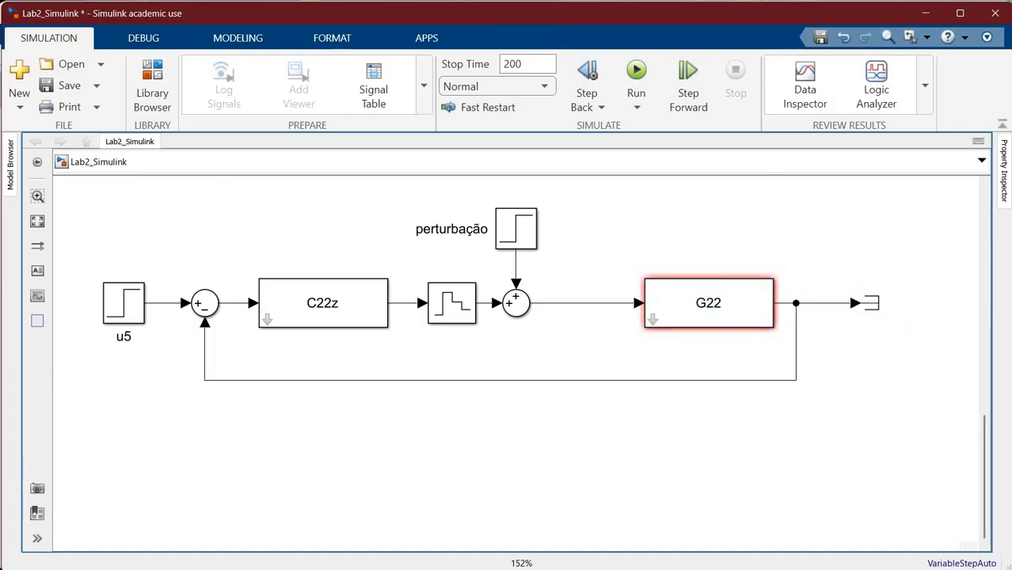
Insert a Saturation block into the signal line between the disturbance sum and G22.
key("alt+Tab")
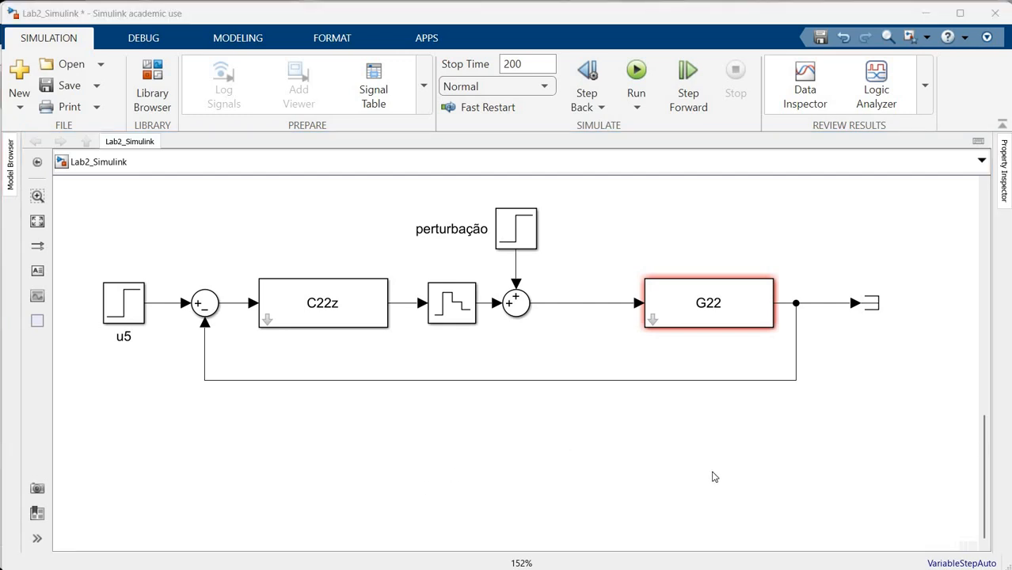
double_click(730, 472)
type("sat")
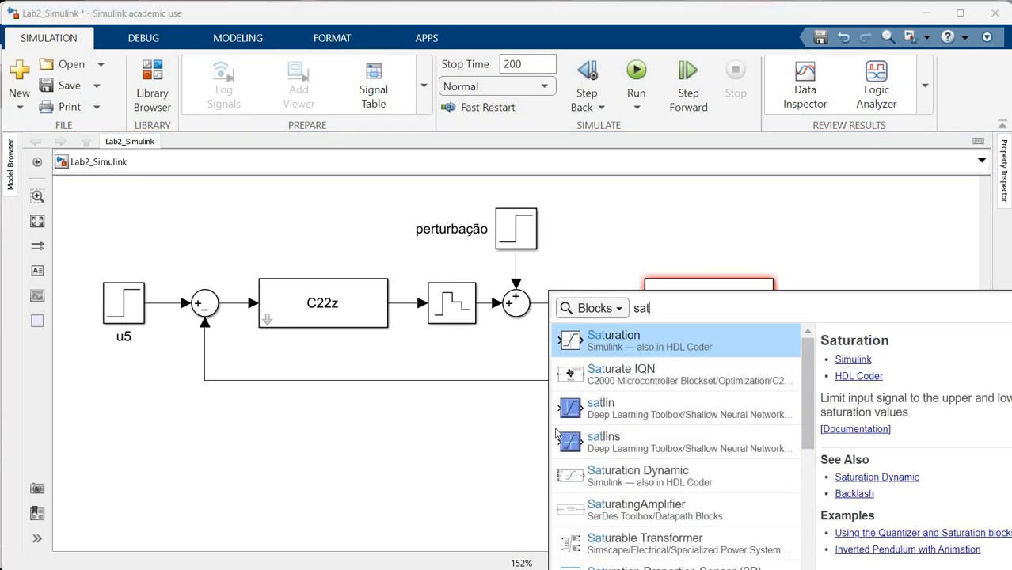
key("Return")
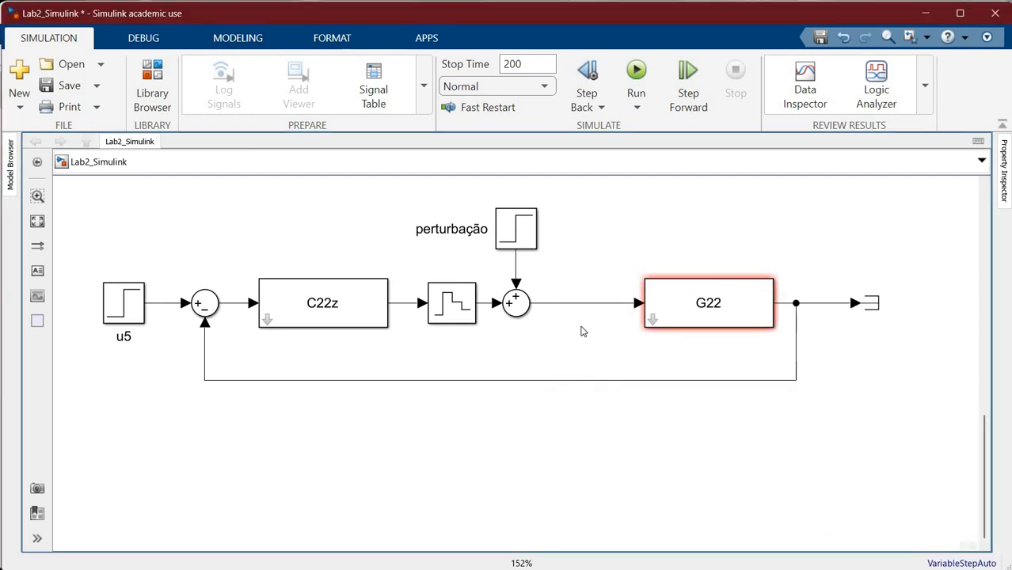
Set the Saturation block's lower limit to 0 and upper limit to 1.
double_click(578, 315)
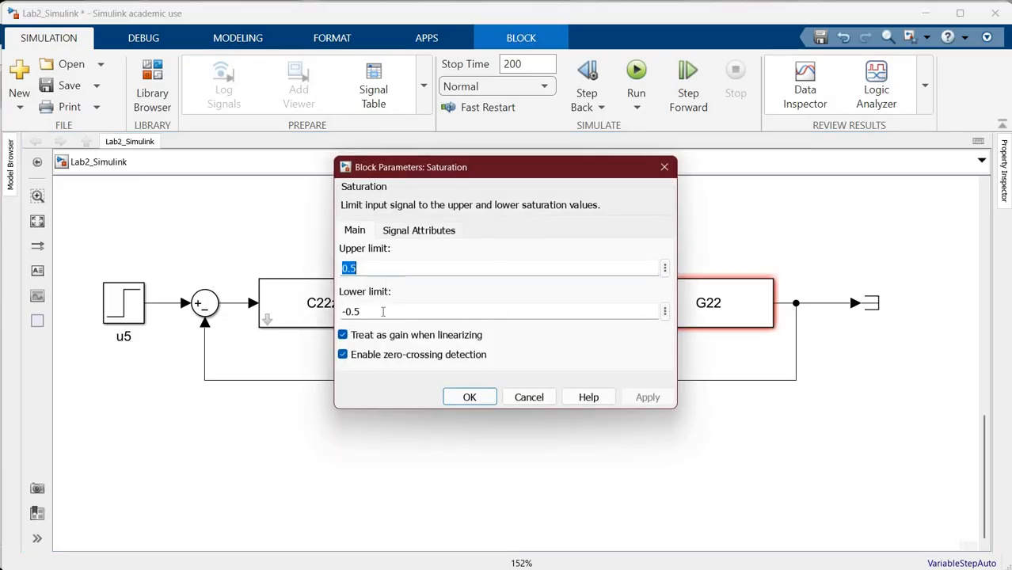
left_click(379, 308)
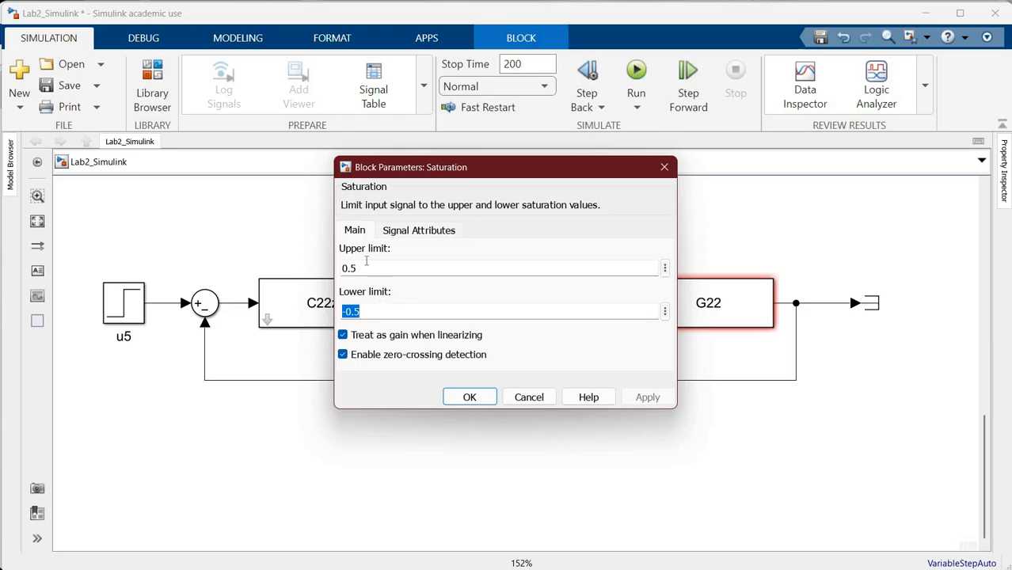
type("0")
left_click(385, 270)
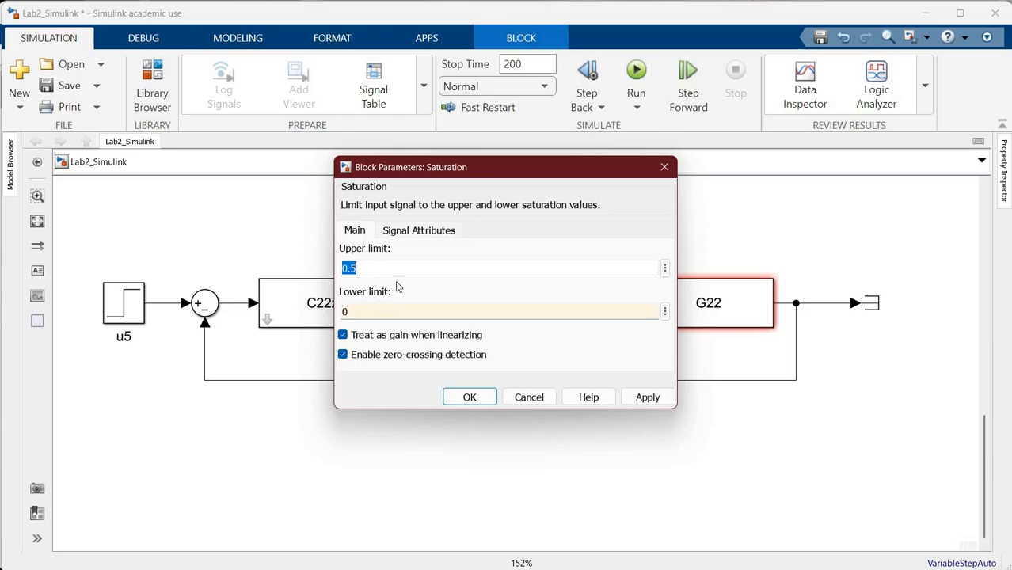
type("1")
key("Return")
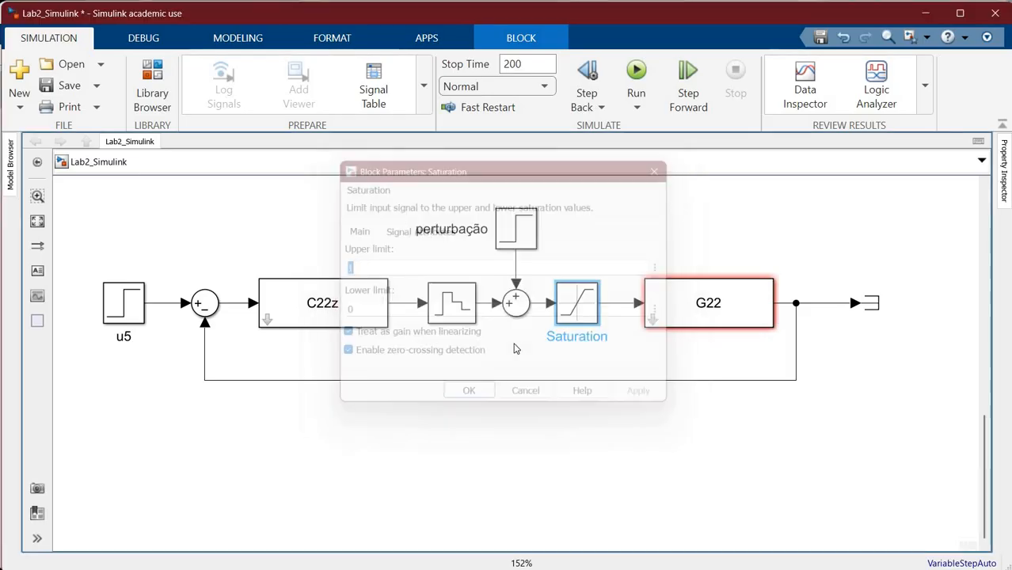
left_click(604, 330)
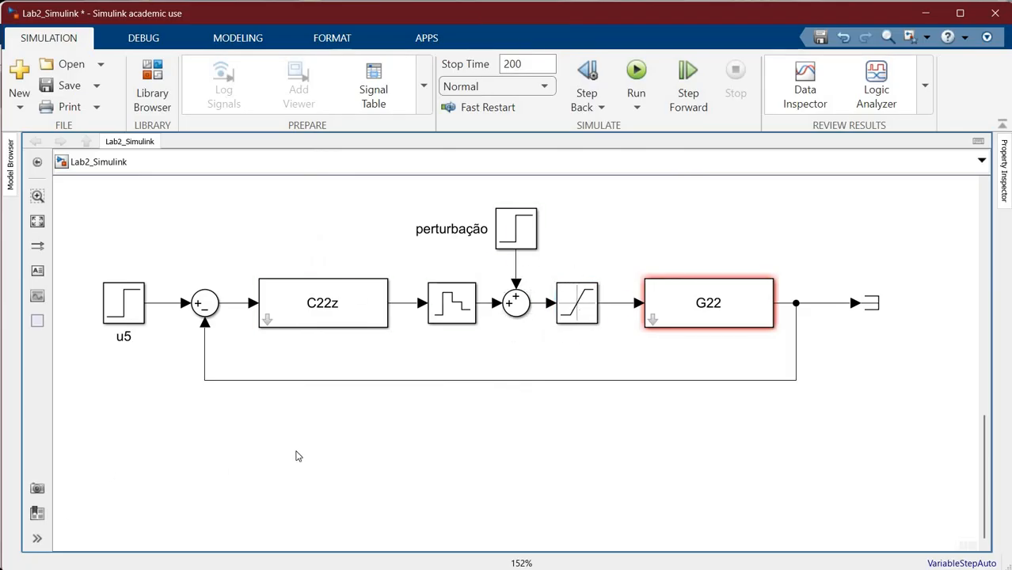
Reopen the Saturation block's parameters and review its upper and lower limits.
left_click(566, 306)
key("Return")
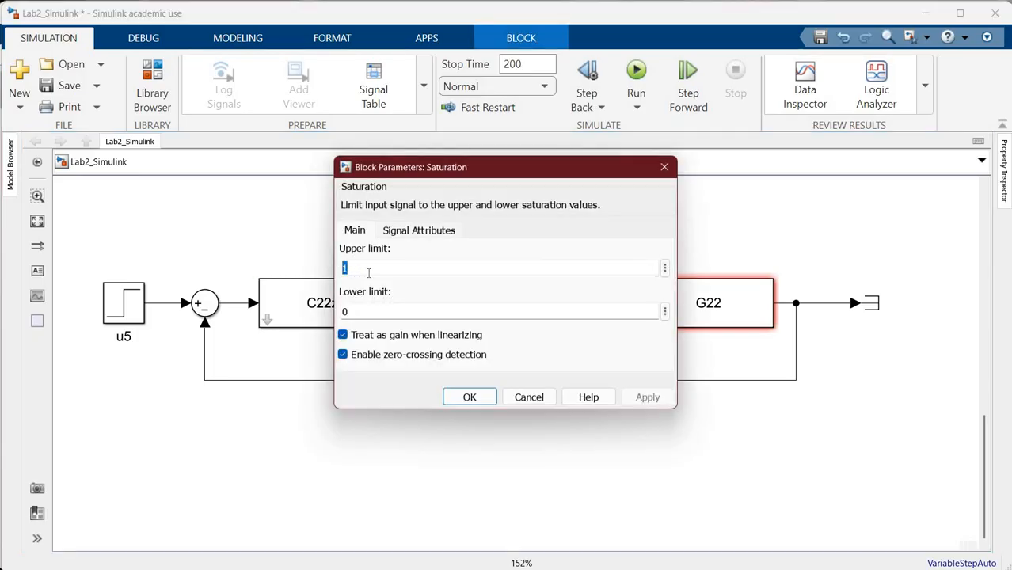
key("Escape")
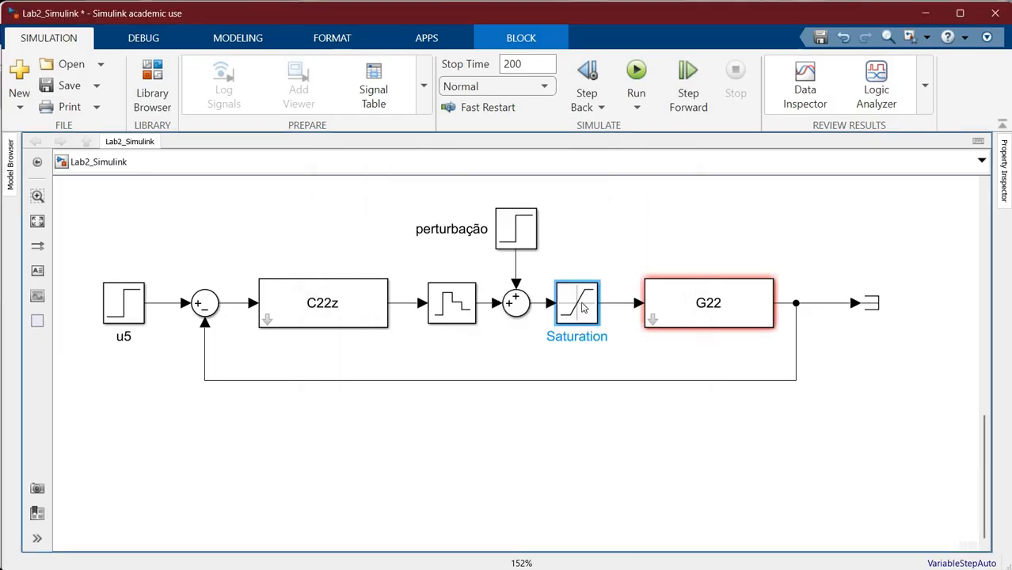
key("Return")
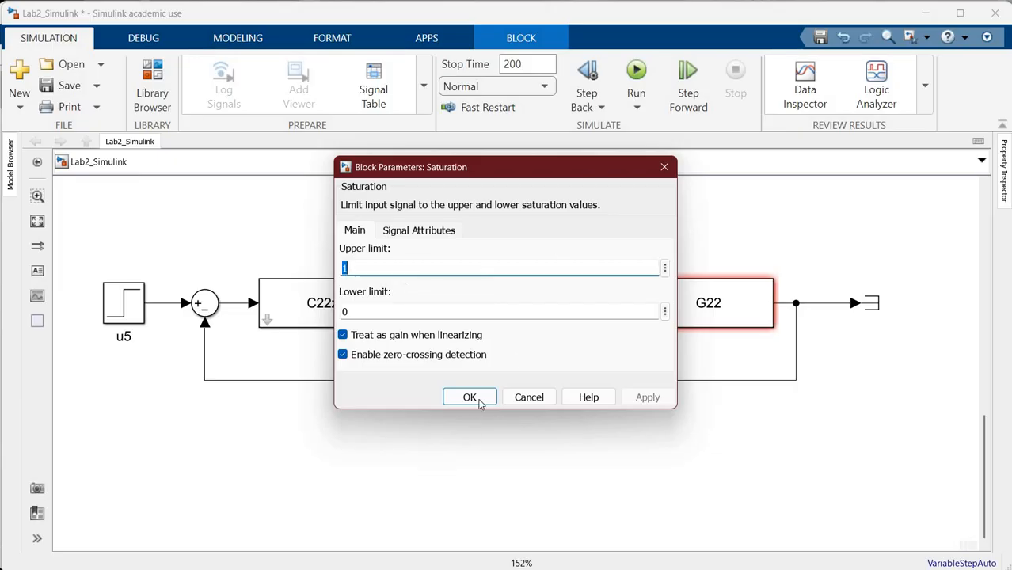
left_click(470, 397)
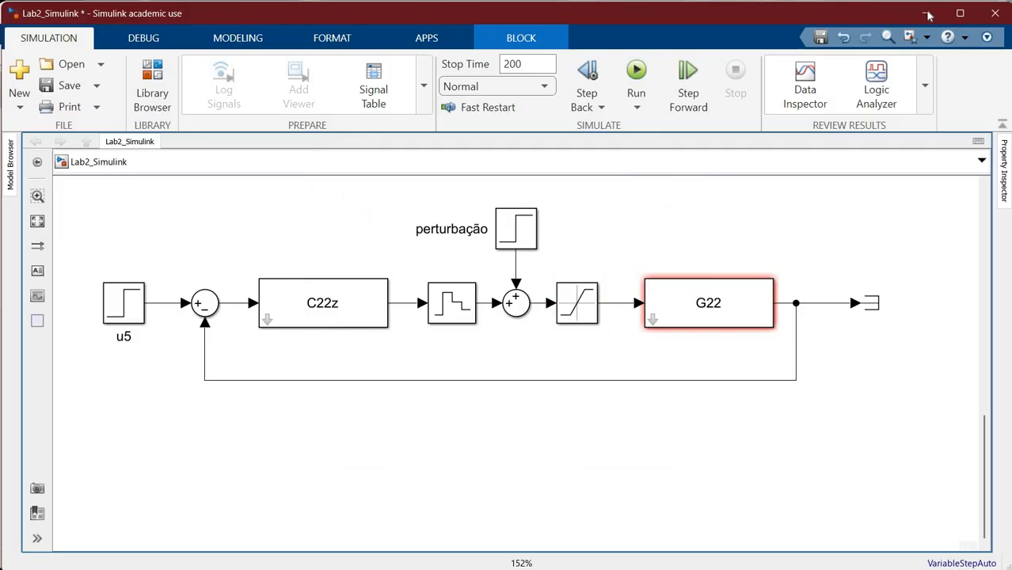
Return to the SISOTOOL live script in MATLAB and re-examine the transient time in the stepinfo(G1) output.
left_click(925, 13)
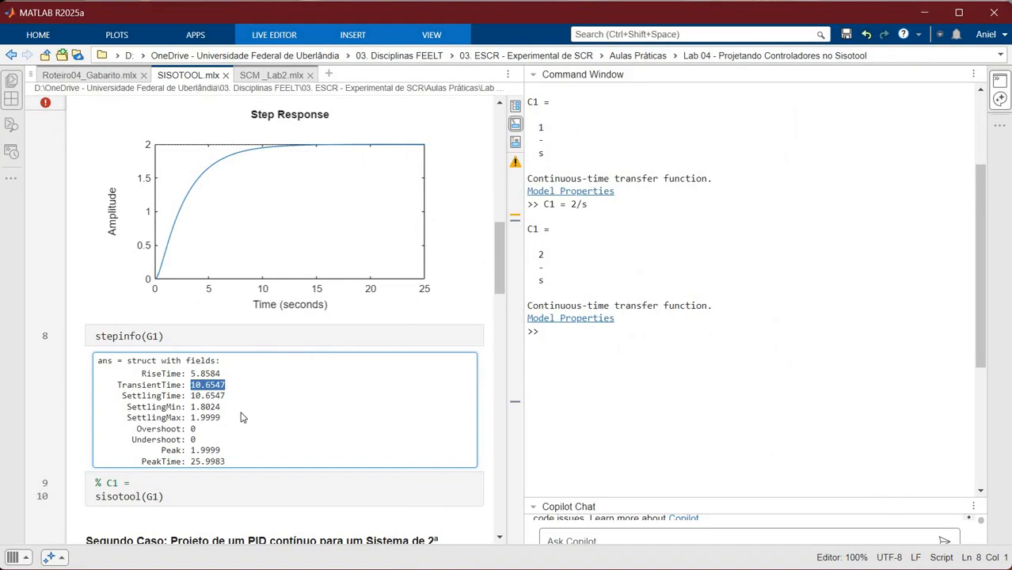
left_click(213, 389)
triple_click(212, 389)
left_click(204, 390)
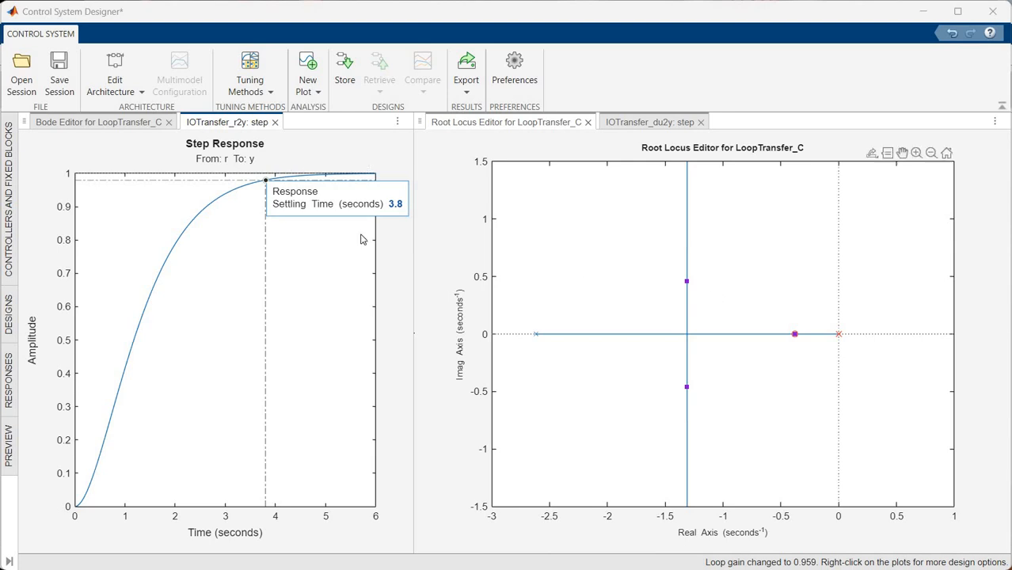
In Control System Designer, move the closed-loop pole along the root locus onto the real axis to about -0.5.
left_click(684, 332)
mouse_move(685, 323)
left_mouse_down()
mouse_move(822, 348)
mouse_move(838, 233)
mouse_move(846, 412)
mouse_move(821, 329)
mouse_move(753, 336)
left_mouse_up()
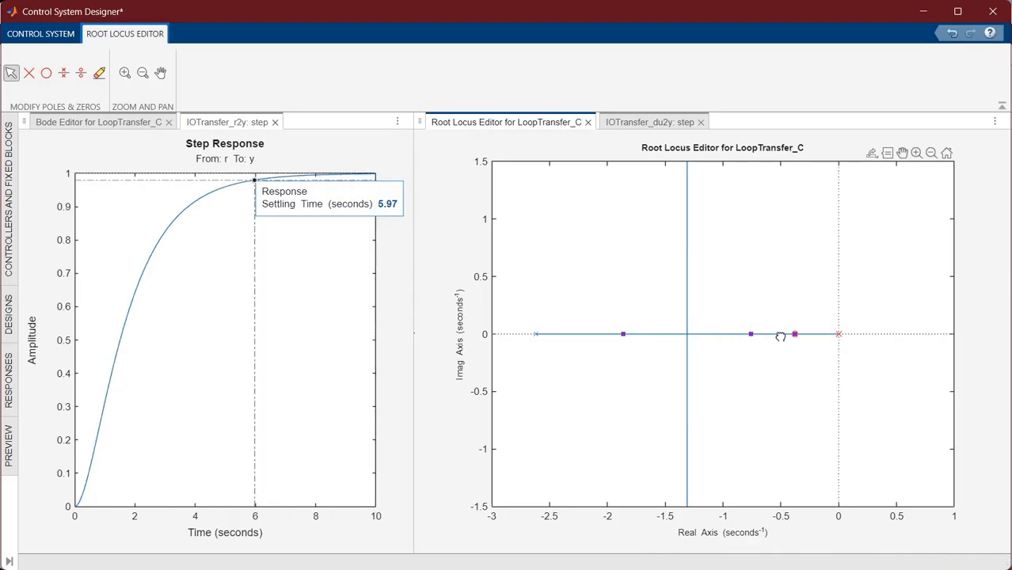
left_click_drag(783, 338, 742, 355)
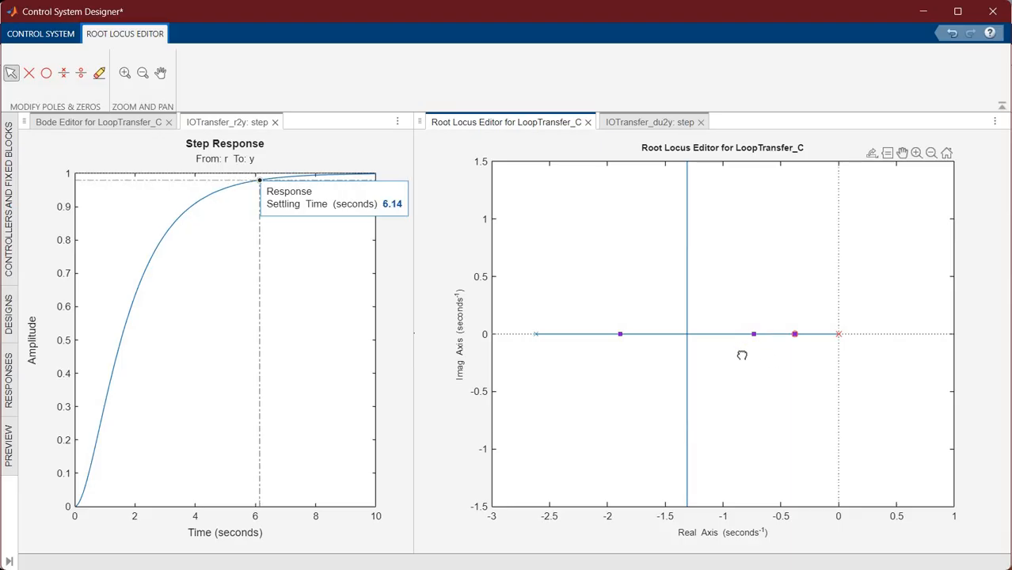
left_click(284, 219)
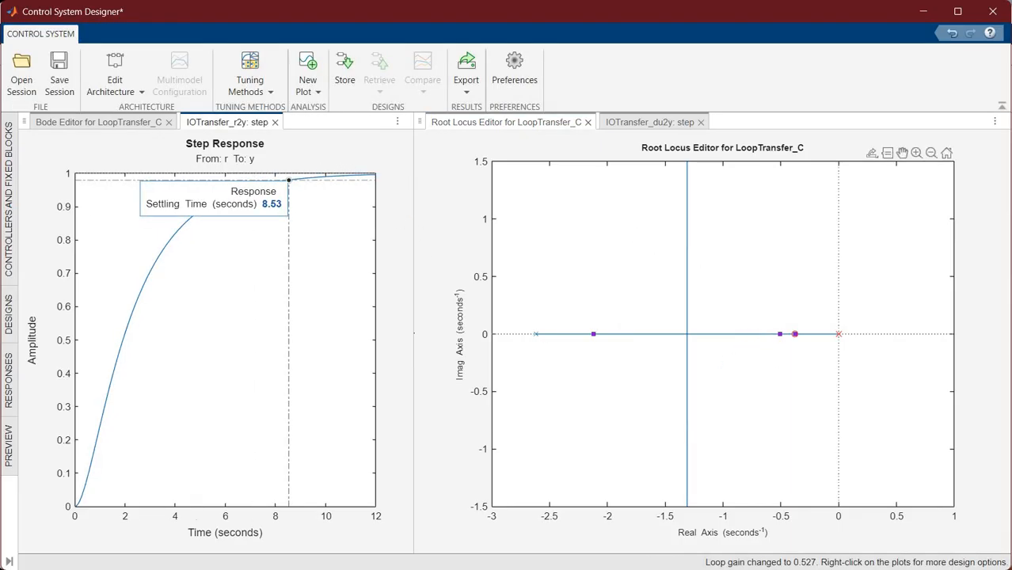
Open the Compensator Editor and try a gain of 1 for compensator C, followed by 0.5.
left_click_drag(375, 69, 723, 409)
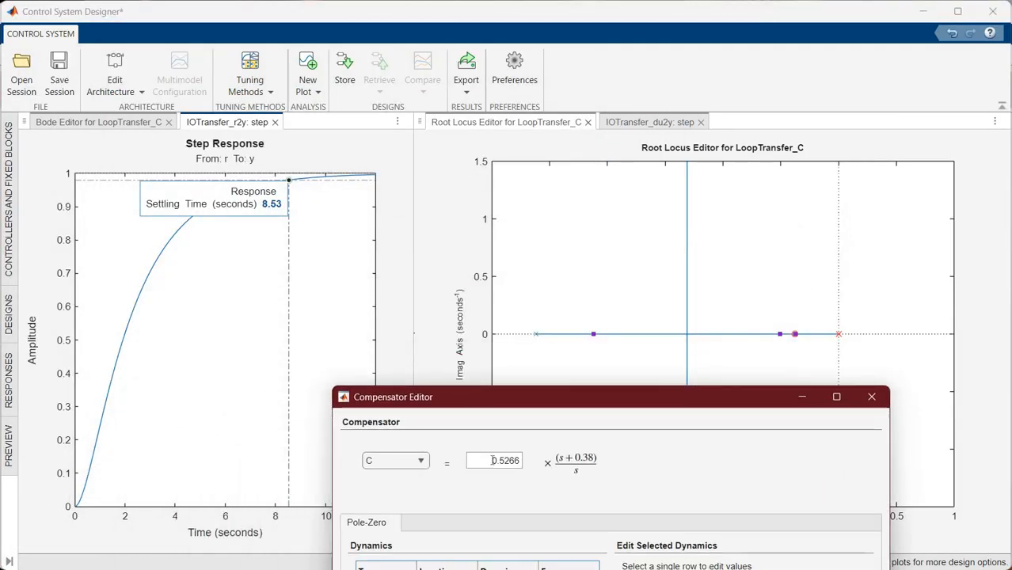
left_click_drag(491, 461, 544, 473)
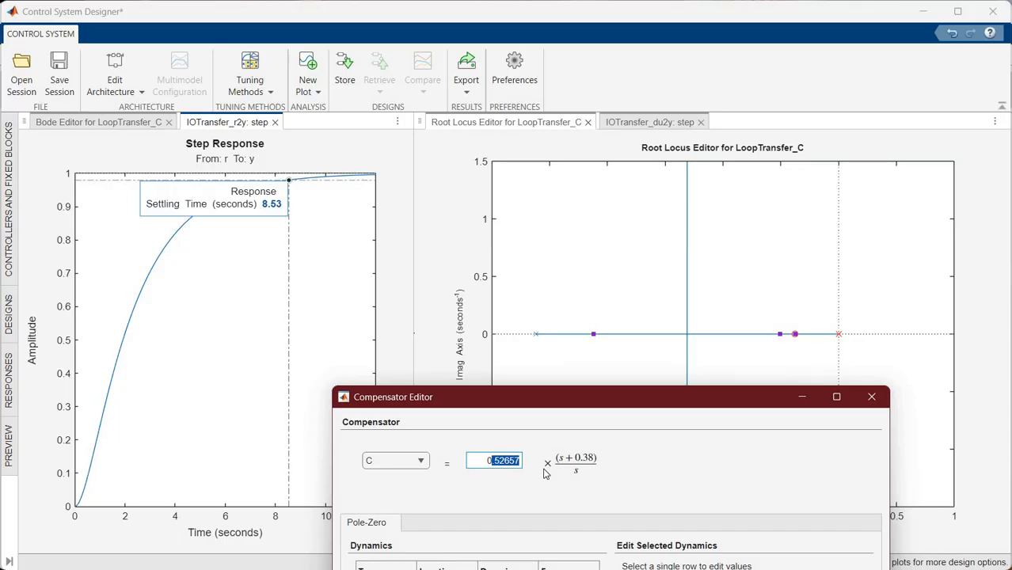
key("BackSpace")
key("BackSpace")
type("1")
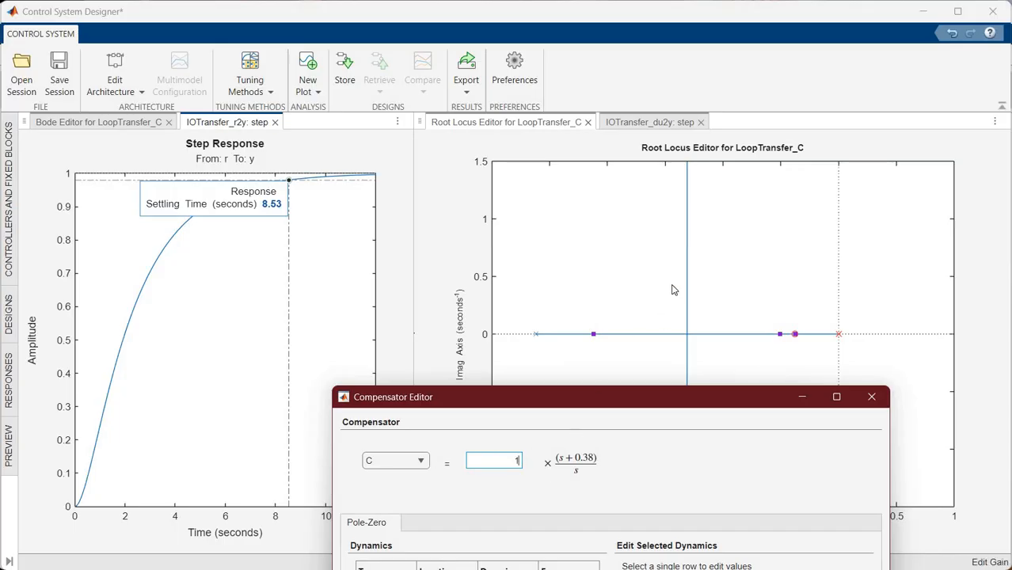
key("Return")
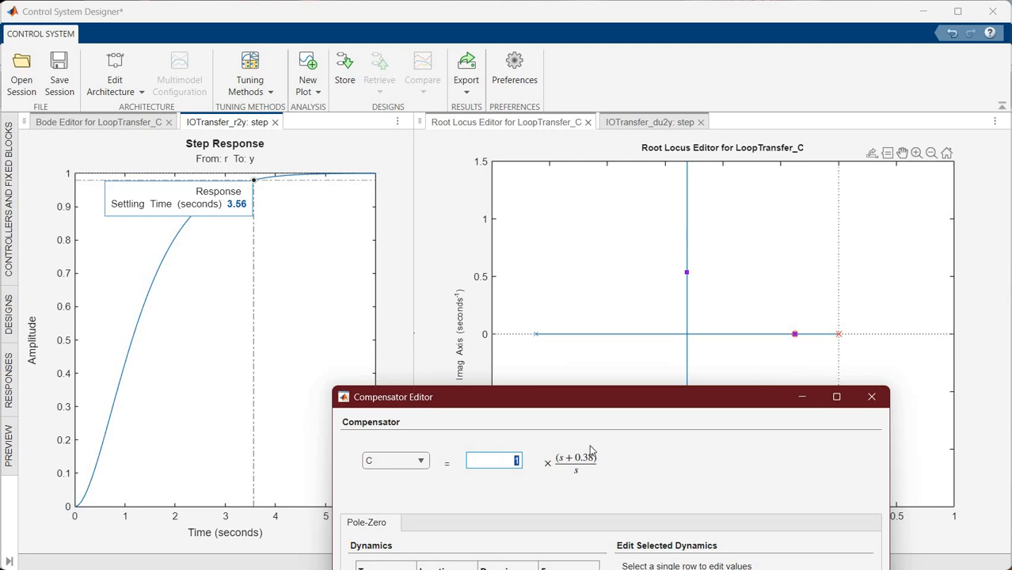
type(".5")
key("Return")
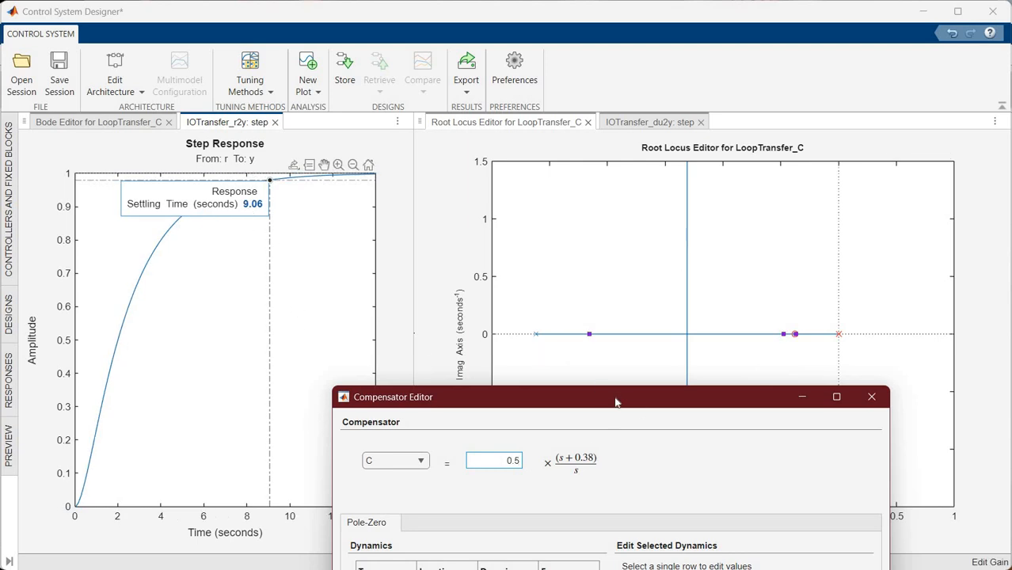
Try gains of 0.45 and 0.4 for compensator C, and set the gain to 0.42, keeping the step response in view.
left_click_drag(616, 402, 674, 542)
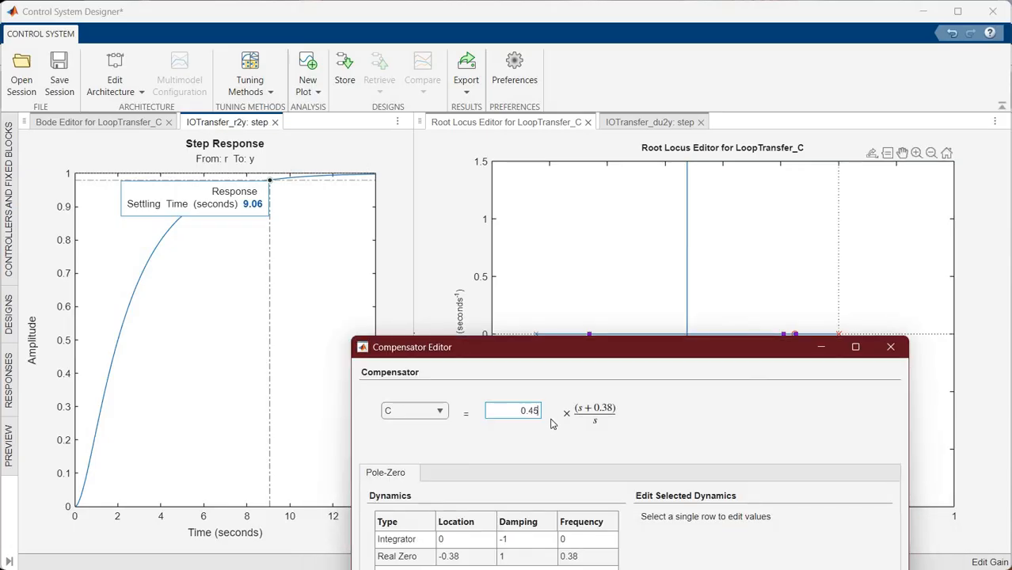
key("Return")
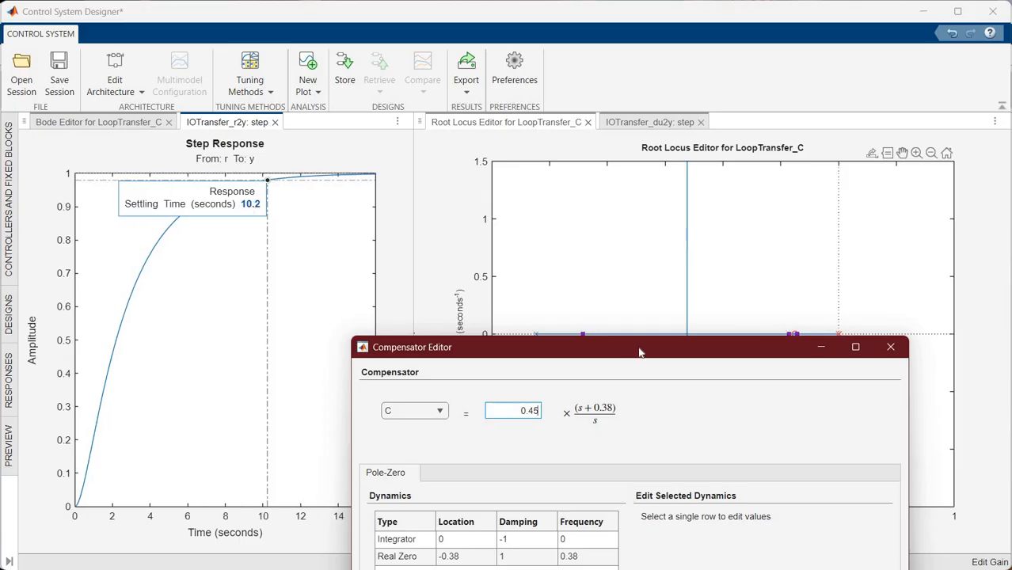
left_click_drag(612, 346, 659, 298)
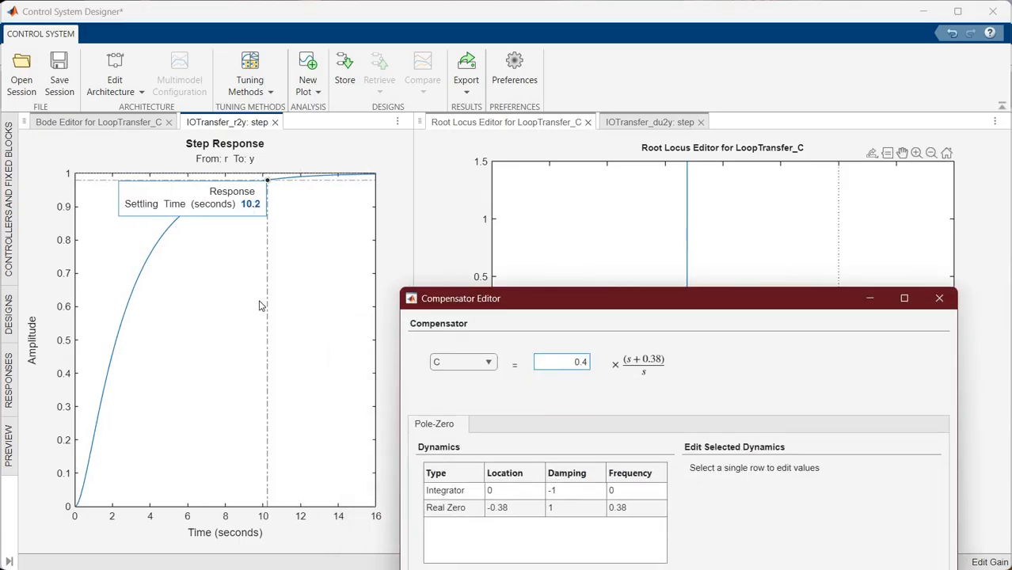
key("Return")
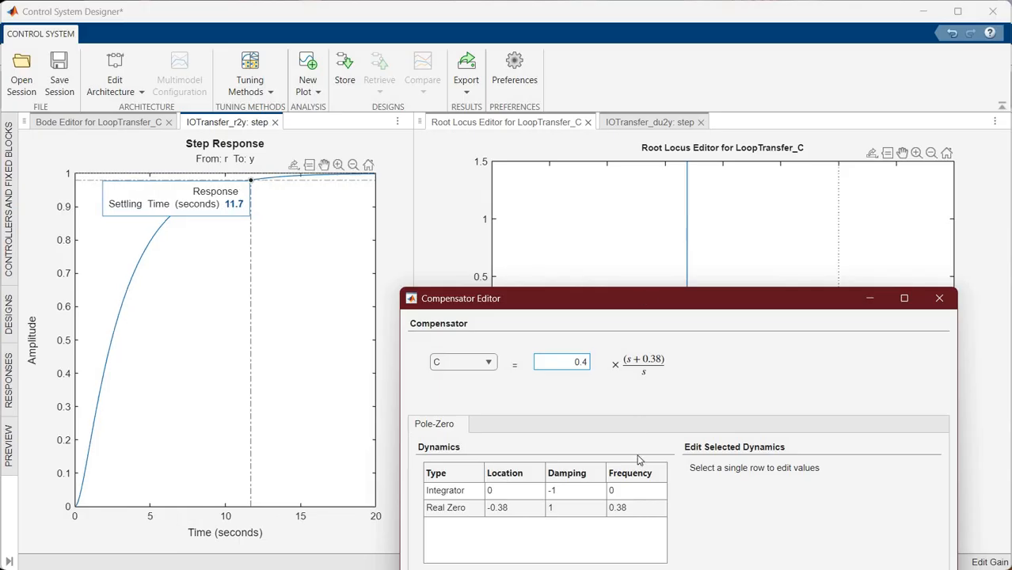
left_click_drag(621, 298, 600, 387)
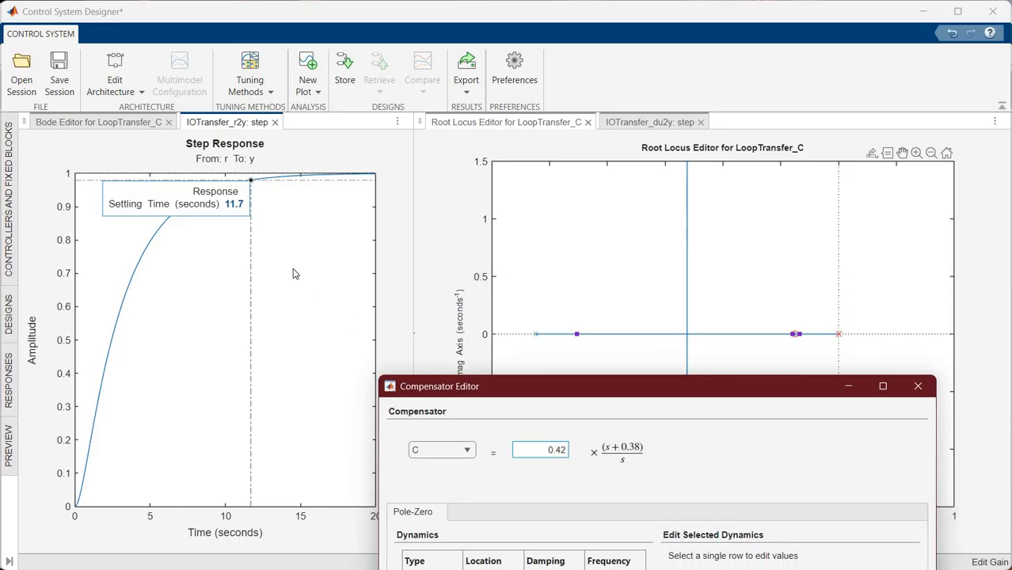
key("Return")
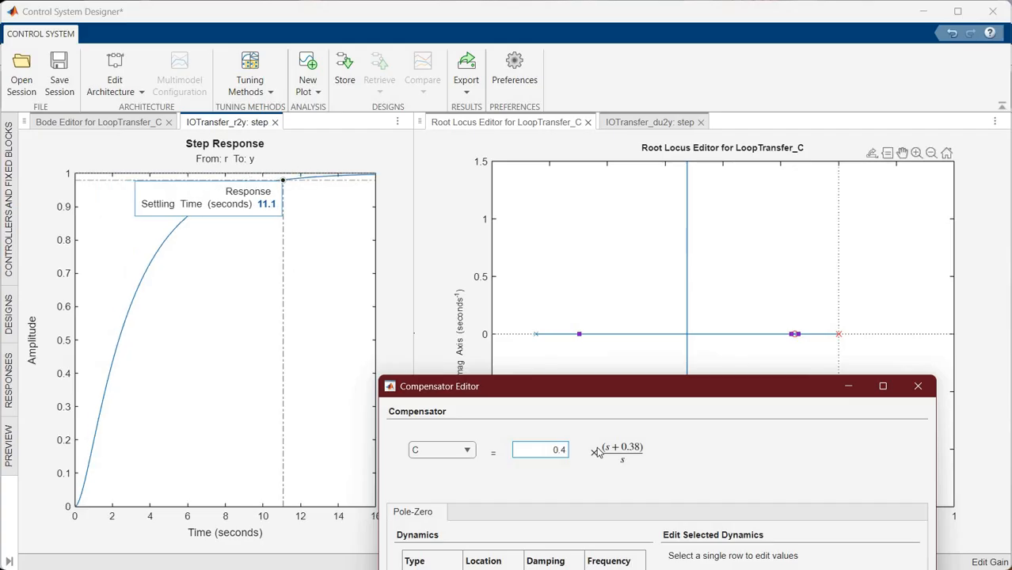